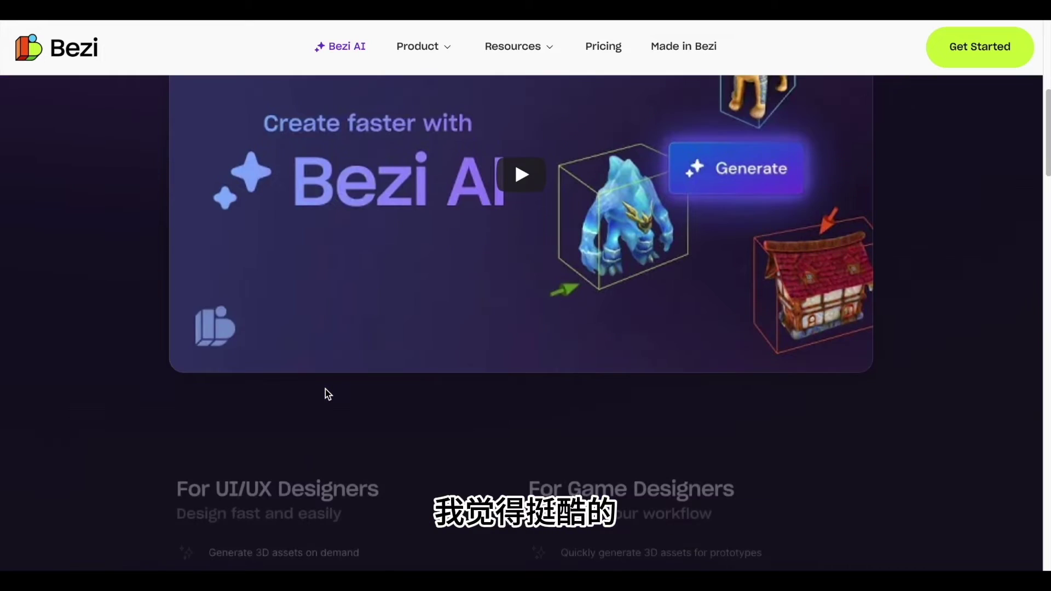
- Look through the Bezi AI page, covering the designer features, spatial design examples, gallery offer and FAQ
{"action": "scroll", "coordinate": [325, 389], "scroll_direction": "up", "scroll_amount": 4}
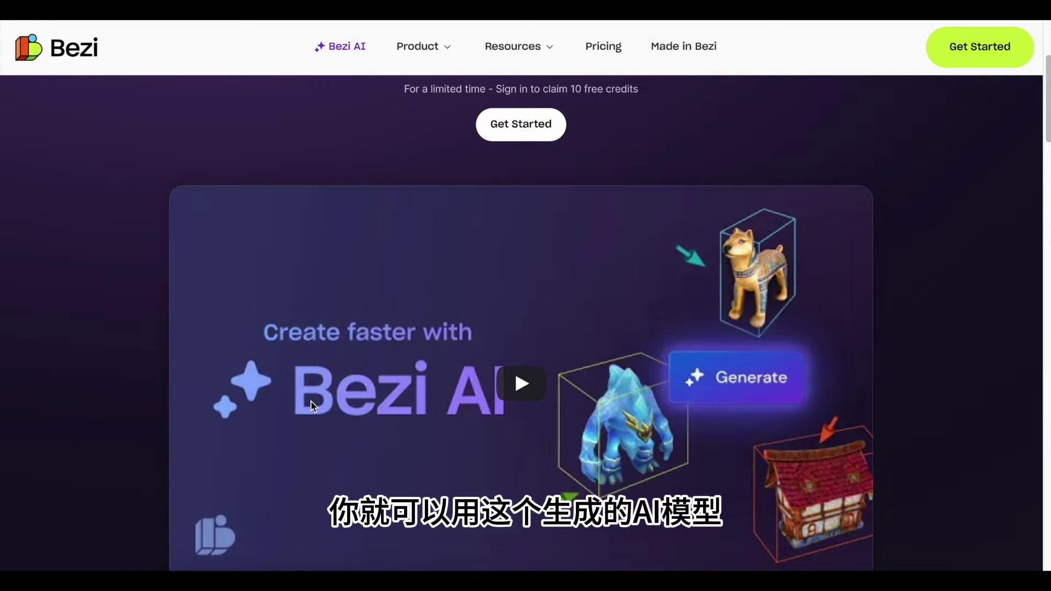
{"action": "scroll", "coordinate": [312, 406], "scroll_direction": "down", "scroll_amount": 20}
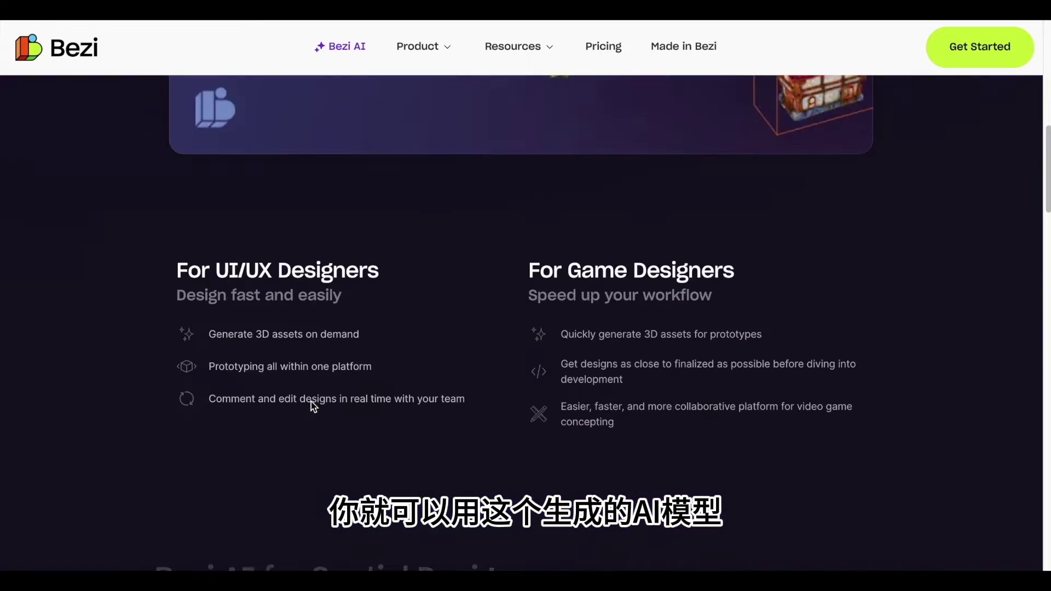
{"action": "scroll", "coordinate": [313, 406], "scroll_direction": "up", "scroll_amount": 5}
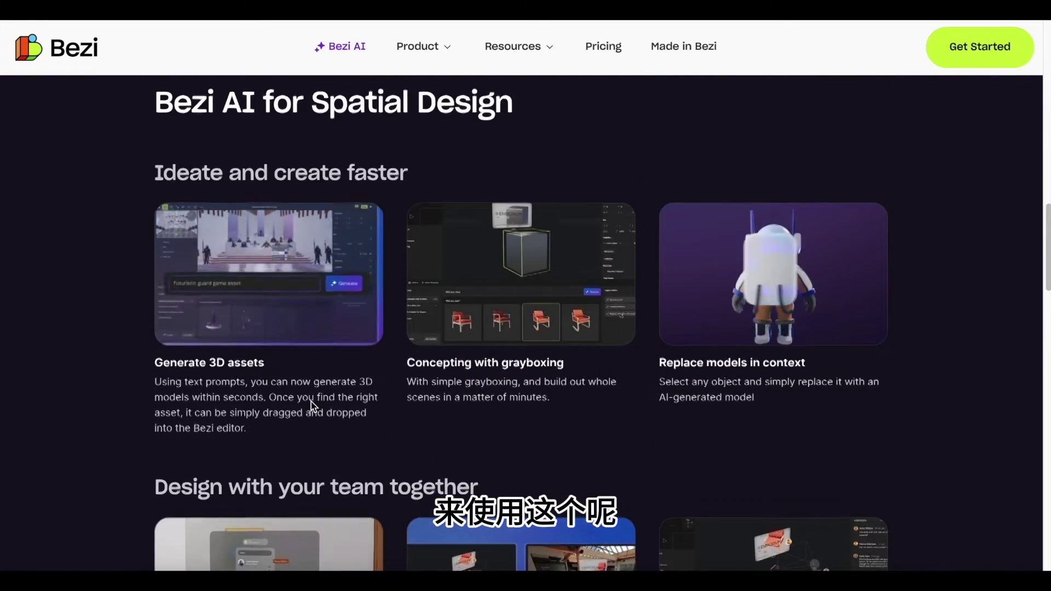
{"action": "scroll", "coordinate": [312, 406], "scroll_direction": "down", "scroll_amount": 2}
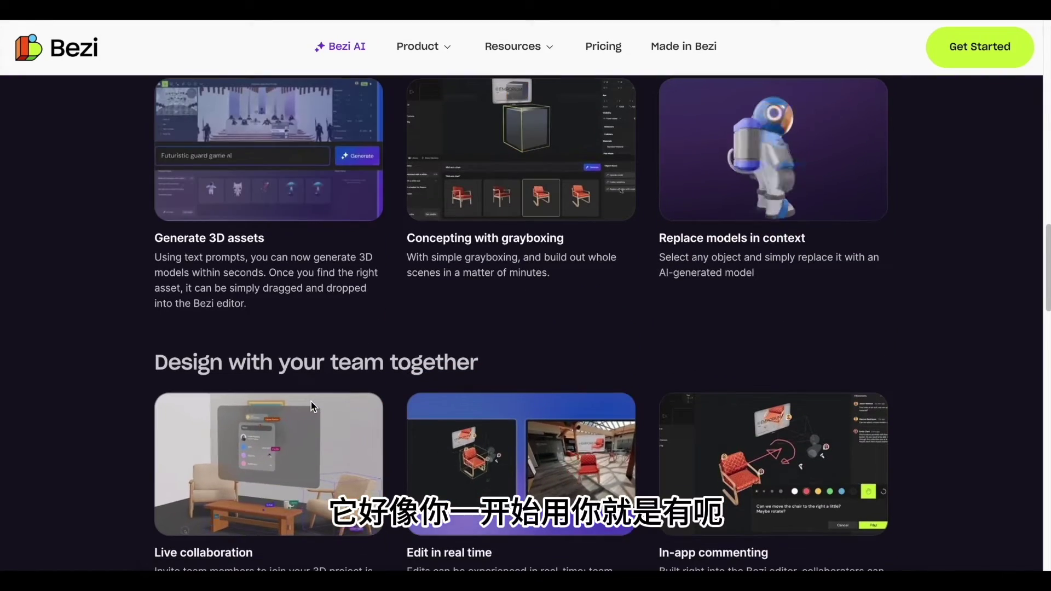
{"action": "scroll", "coordinate": [313, 406], "scroll_direction": "down", "scroll_amount": 6}
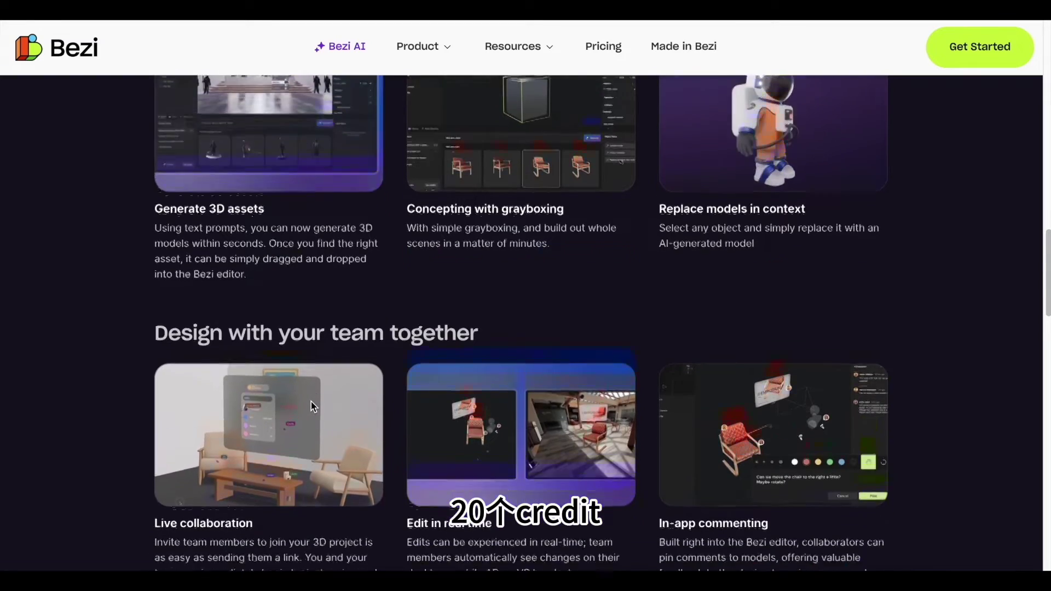
{"action": "scroll", "coordinate": [311, 406], "scroll_direction": "down", "scroll_amount": 10}
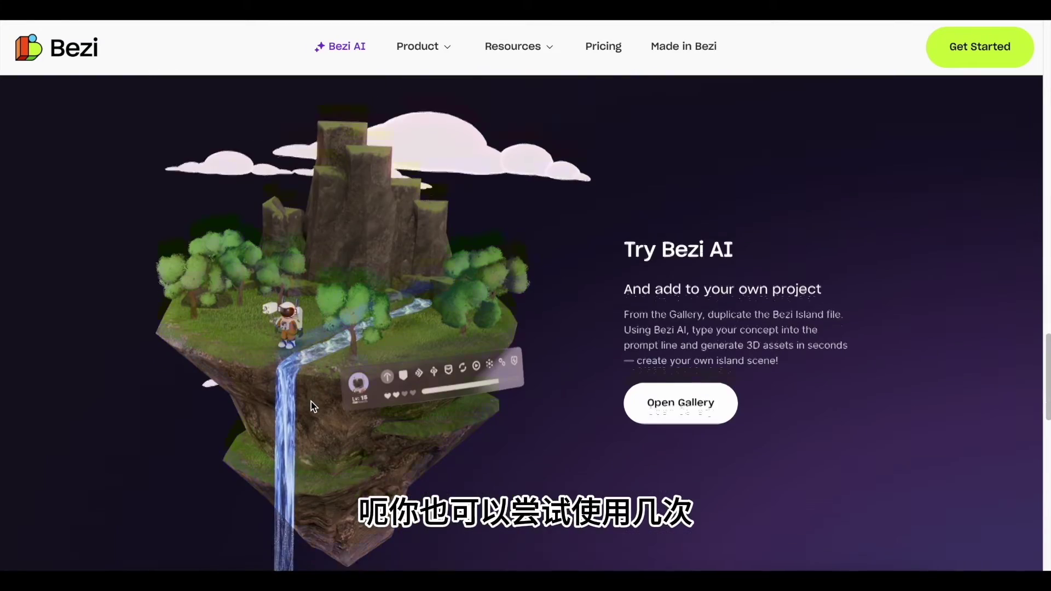
{"action": "scroll", "coordinate": [311, 406], "scroll_direction": "down", "scroll_amount": 5}
{"action": "scroll", "coordinate": [310, 401], "scroll_direction": "up", "scroll_amount": 5}
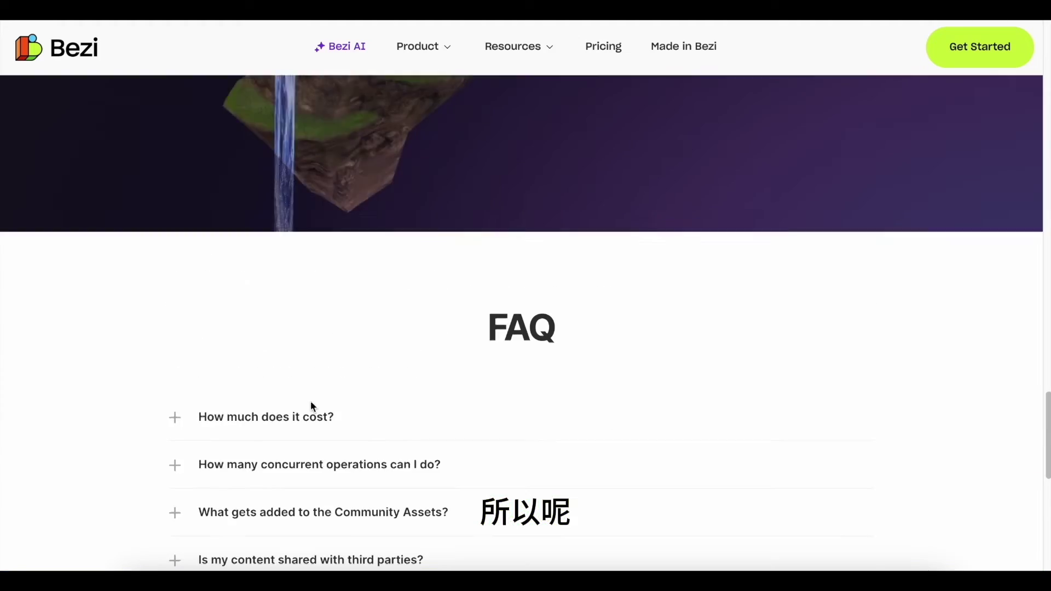
{"action": "scroll", "coordinate": [310, 401], "scroll_direction": "down", "scroll_amount": 10}
{"action": "scroll", "coordinate": [311, 406], "scroll_direction": "up", "scroll_amount": 15}
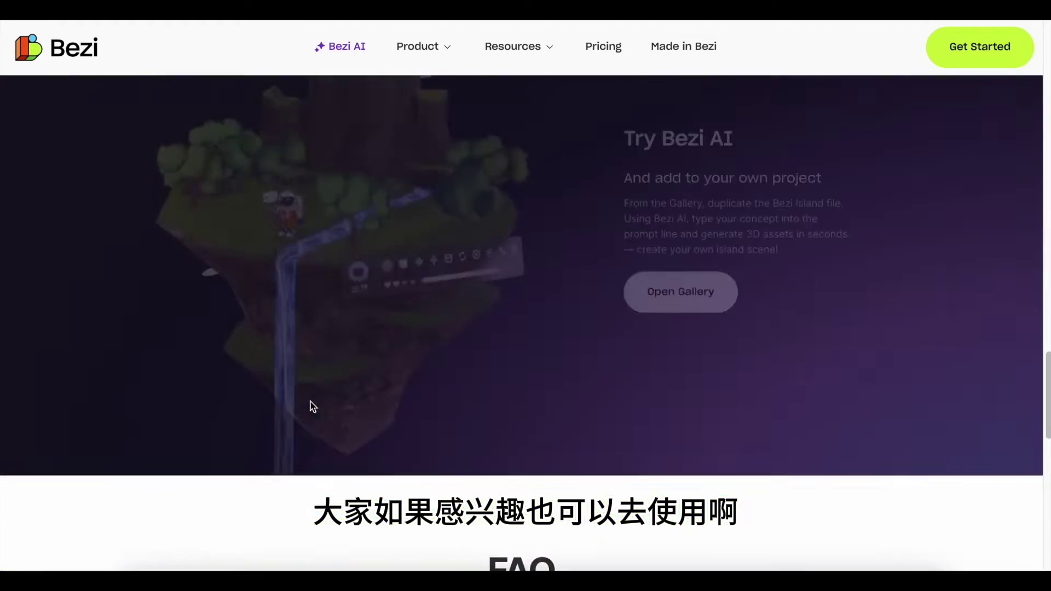
{"action": "scroll", "coordinate": [312, 406], "scroll_direction": "up", "scroll_amount": 10}
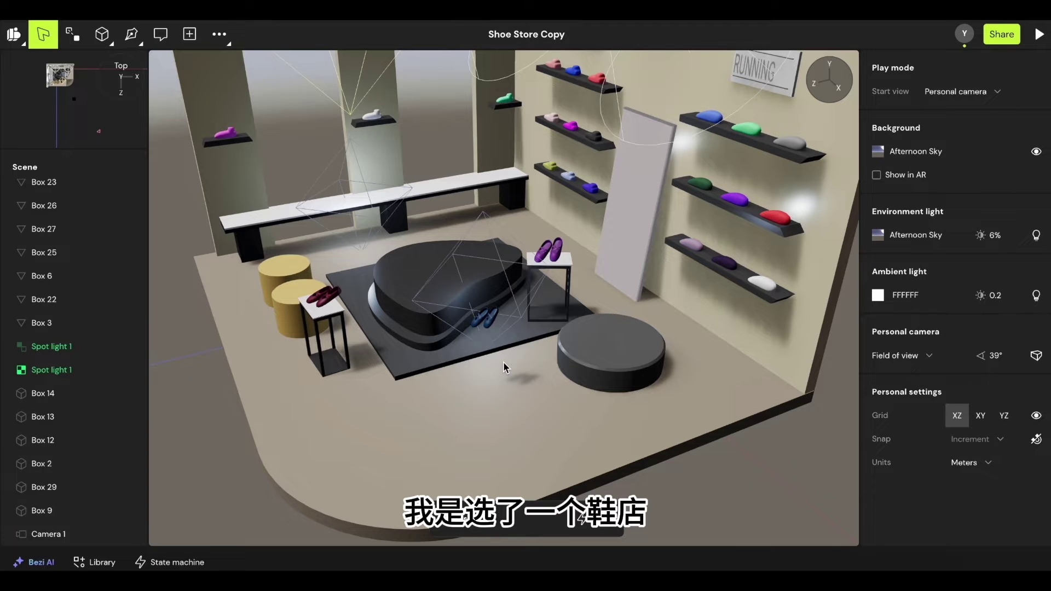
- Generate AI model options from the prompt "nike air max" for the Shoe Store Copy scene
{"action": "scroll", "coordinate": [504, 363], "scroll_direction": "down", "scroll_amount": 6}
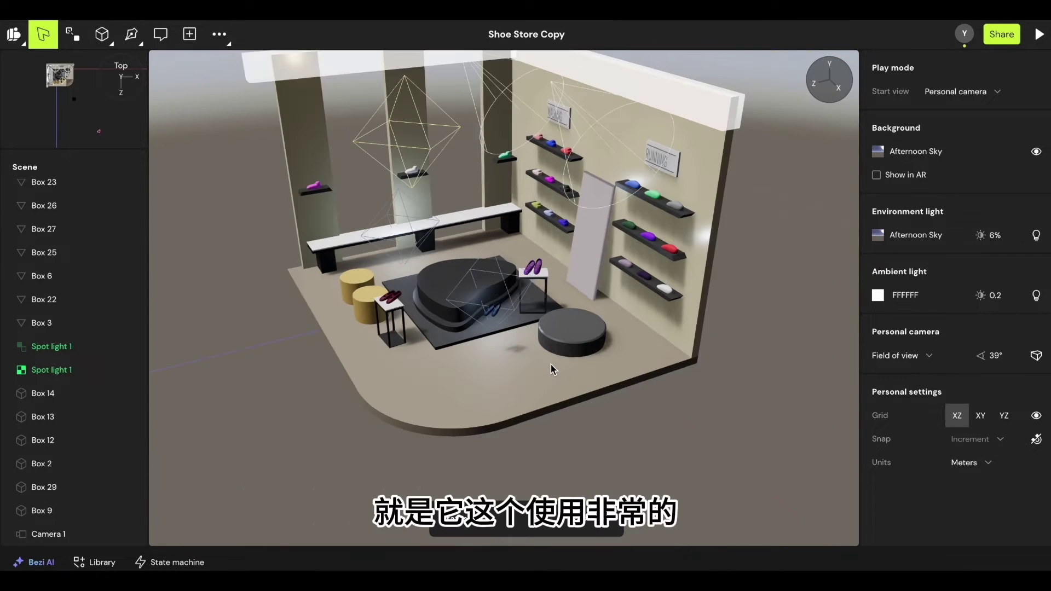
{"action": "scroll", "coordinate": [555, 369], "scroll_direction": "up", "scroll_amount": 3}
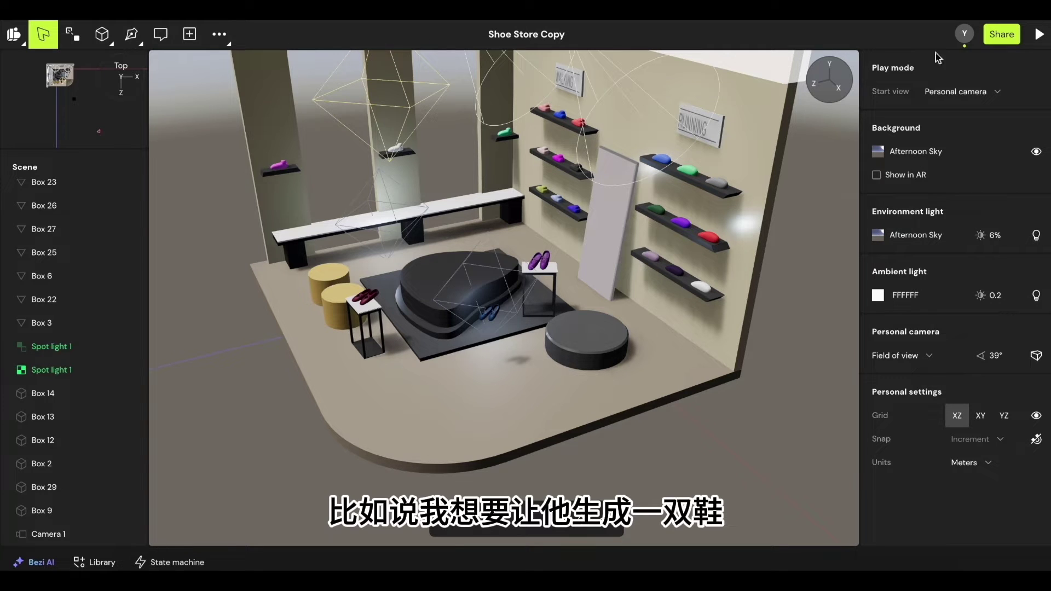
{"action": "left_click", "coordinate": [36, 562]}
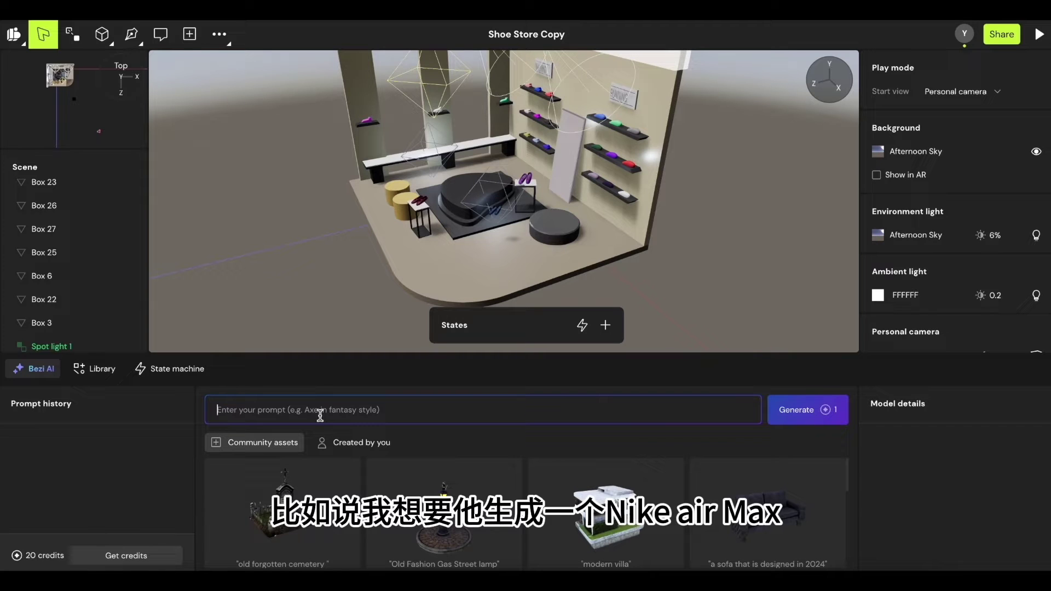
{"action": "key", "text": "Caps_Lock"}
{"action": "type", "text": "ni"}
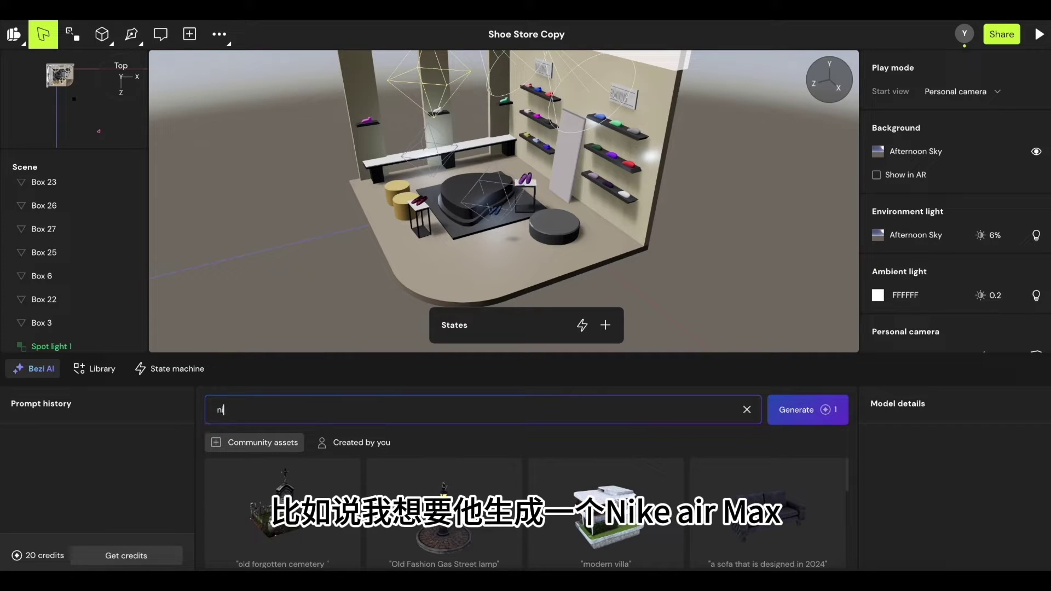
{"action": "type", "text": "ke air ma"}
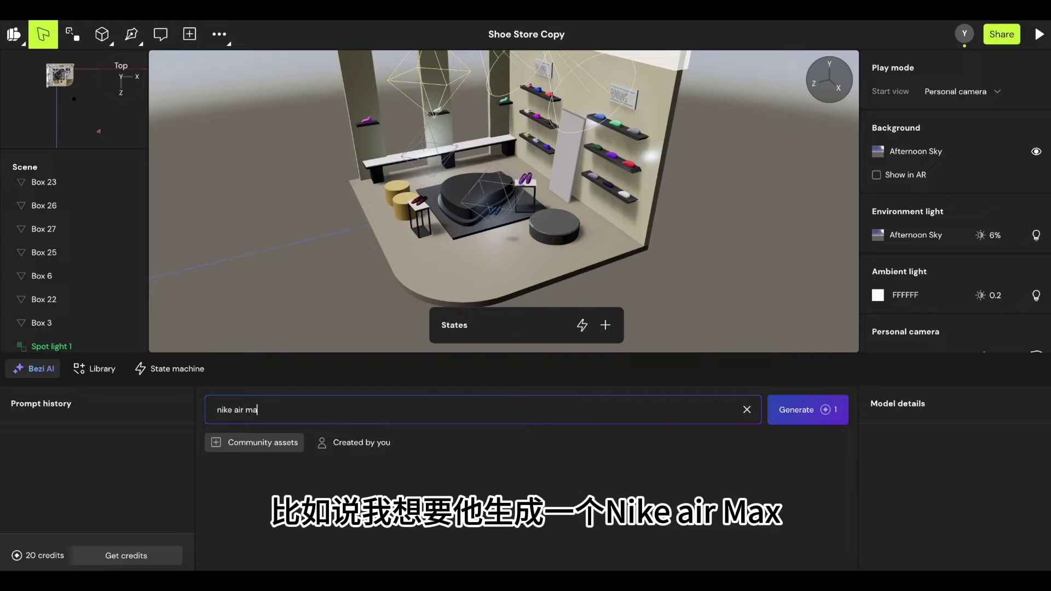
{"action": "type", "text": "x"}
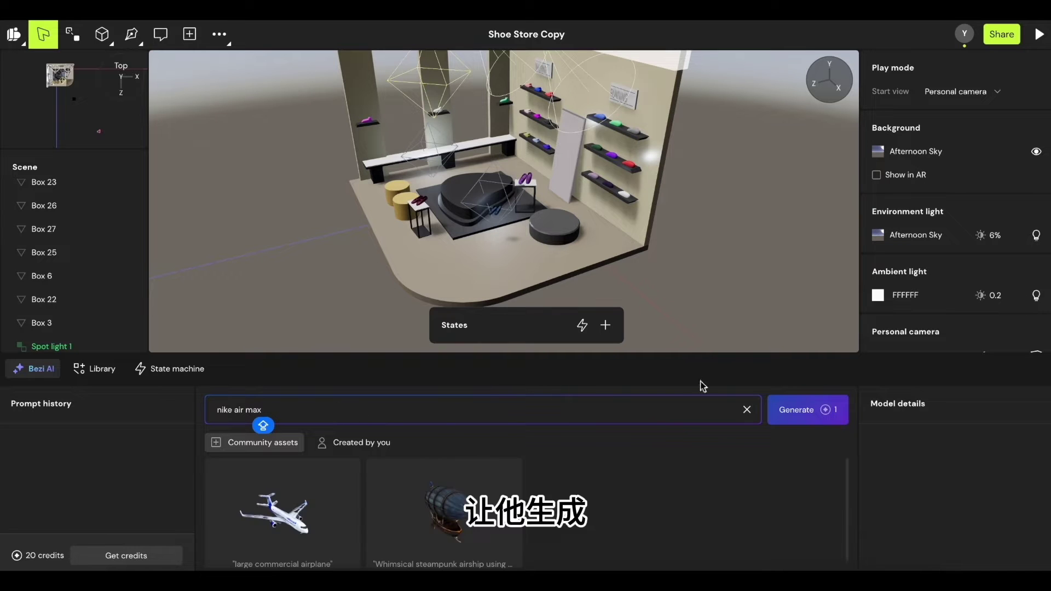
{"action": "left_click", "coordinate": [783, 416]}
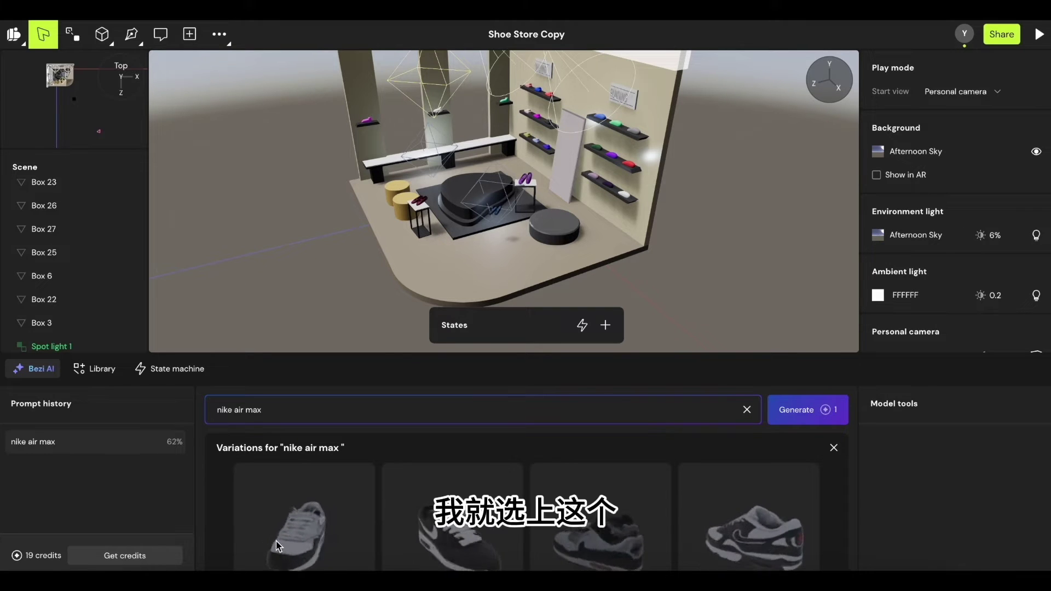
- Create variations of the first generated grey sneaker and preview the blue, white and red variation enlarged
{"action": "left_click", "coordinate": [300, 550]}
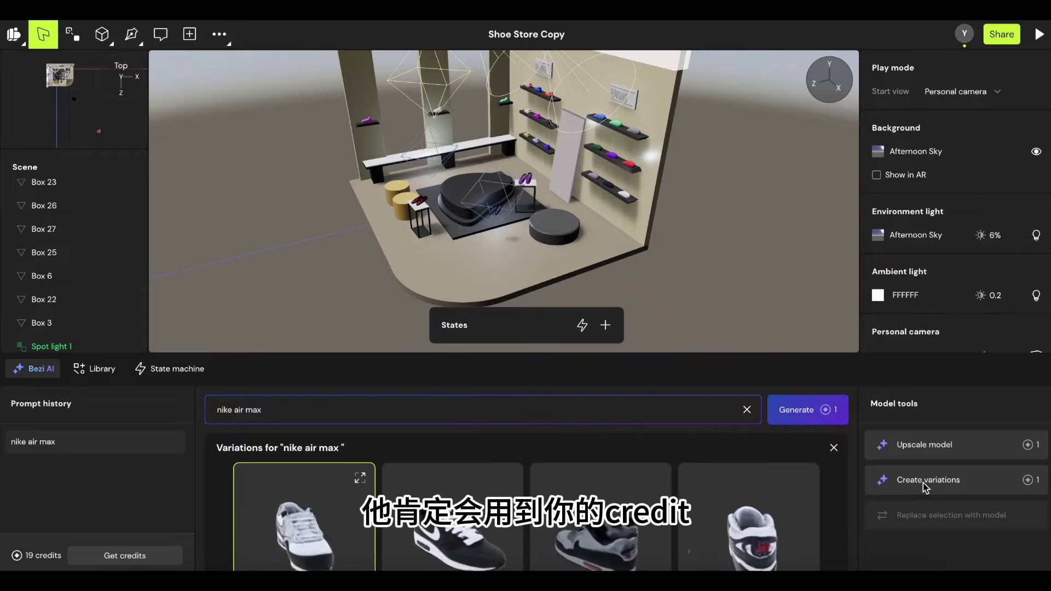
{"action": "left_click", "coordinate": [923, 483]}
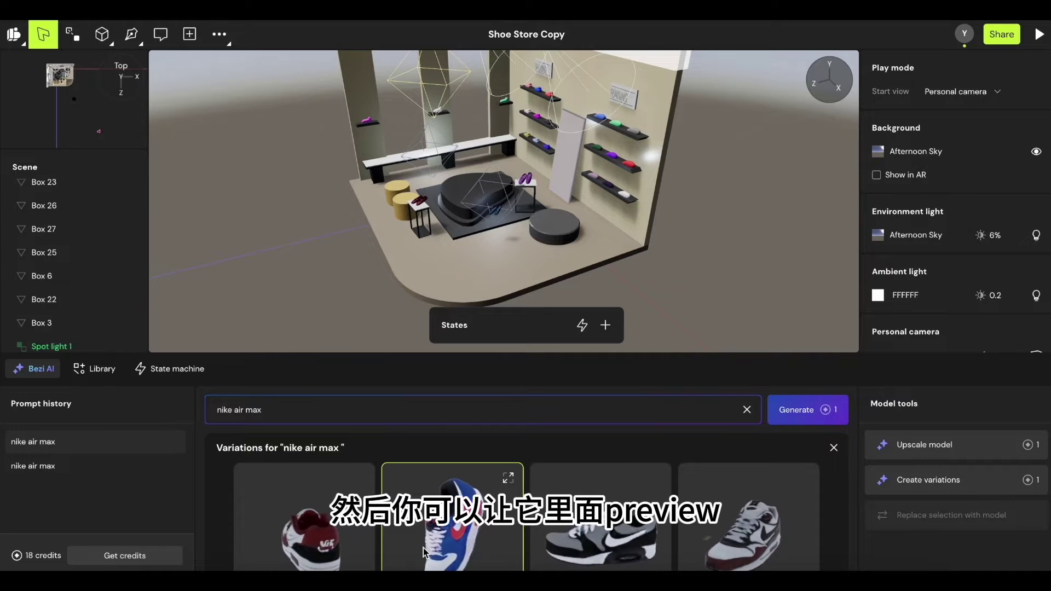
{"action": "left_click", "coordinate": [508, 479]}
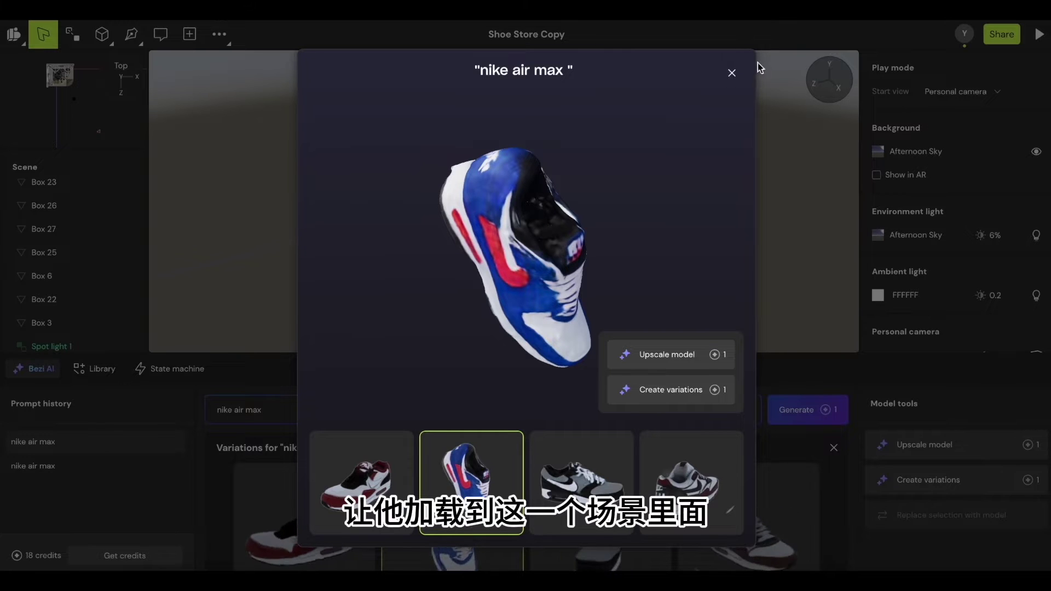
{"action": "left_click", "coordinate": [732, 73]}
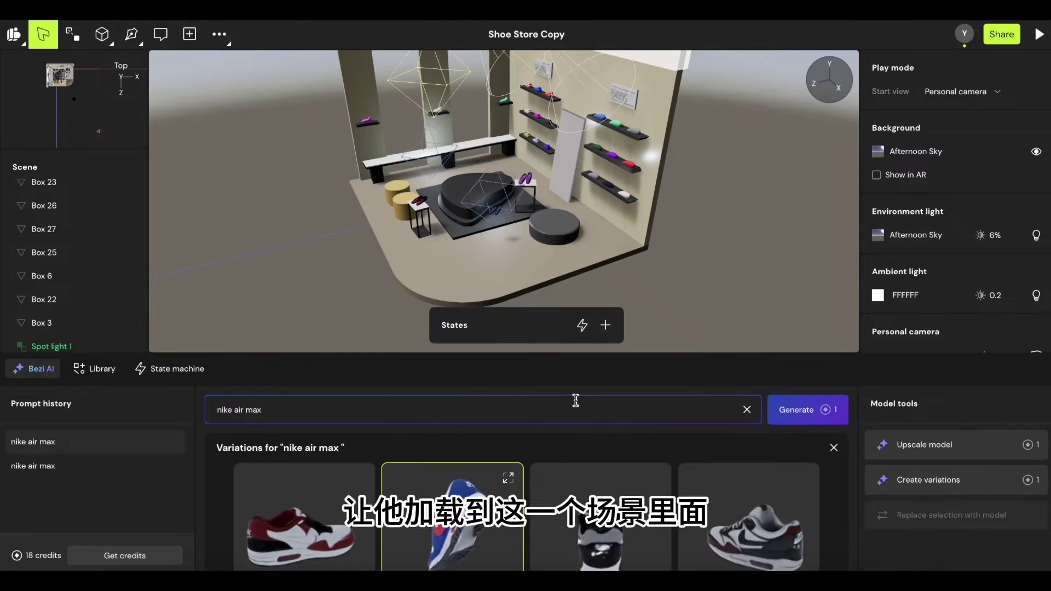
- Place the blue, white and red sneaker on the shoe store floor in front of the round black platform and select it
{"action": "left_click_drag", "start_coordinate": [457, 517], "coordinate": [518, 260]}
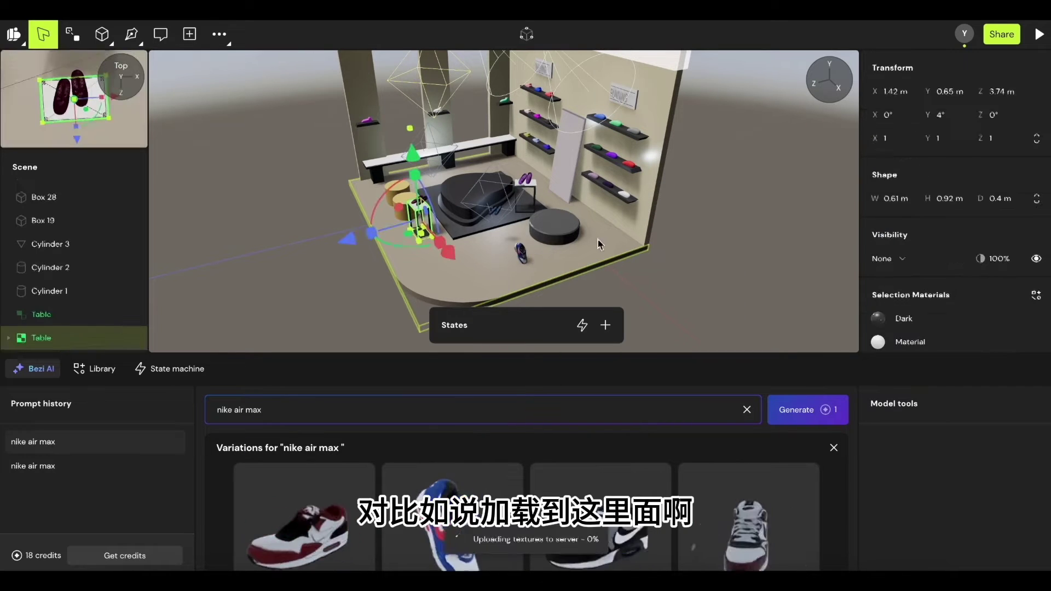
{"action": "left_click", "coordinate": [524, 257]}
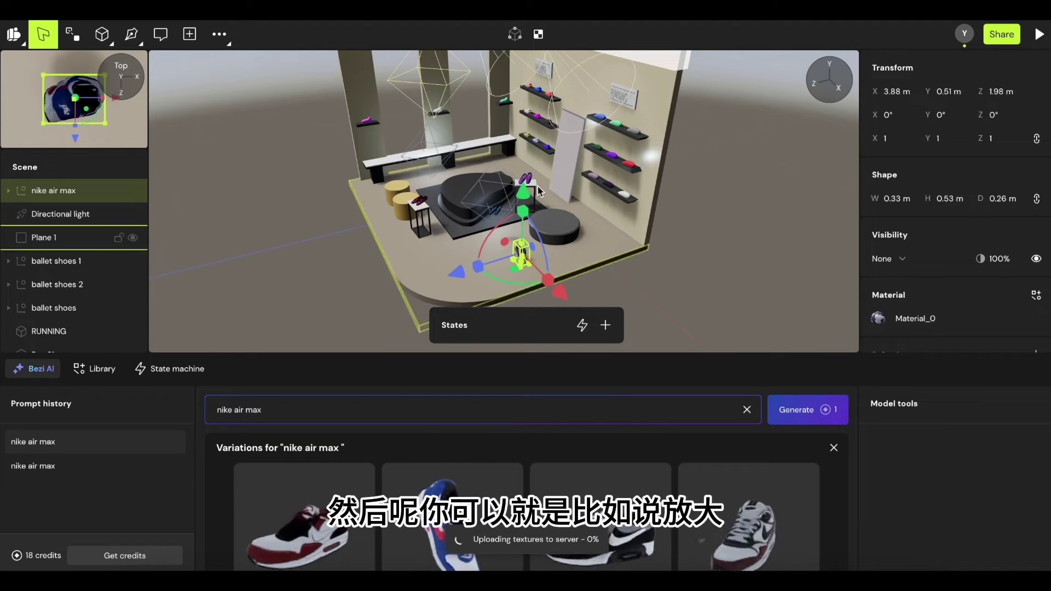
{"action": "scroll", "coordinate": [538, 186], "scroll_direction": "up", "scroll_amount": 2}
{"action": "scroll", "coordinate": [538, 186], "scroll_direction": "up", "scroll_amount": 3}
{"action": "scroll", "coordinate": [538, 186], "scroll_direction": "down", "scroll_amount": 5}
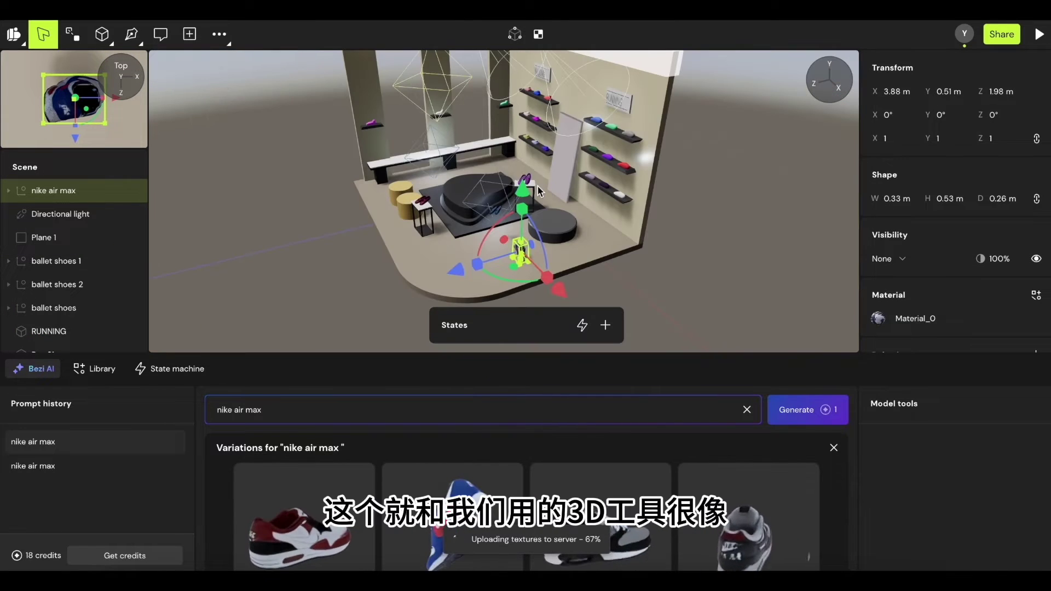
- Raise the sneaker and move it over the round black platform, to about X 4.07 m, Y 1.66 m, Z 1.17 m
{"action": "left_click_drag", "start_coordinate": [524, 196], "coordinate": [524, 150]}
{"action": "left_click_drag", "start_coordinate": [510, 230], "coordinate": [539, 218]}
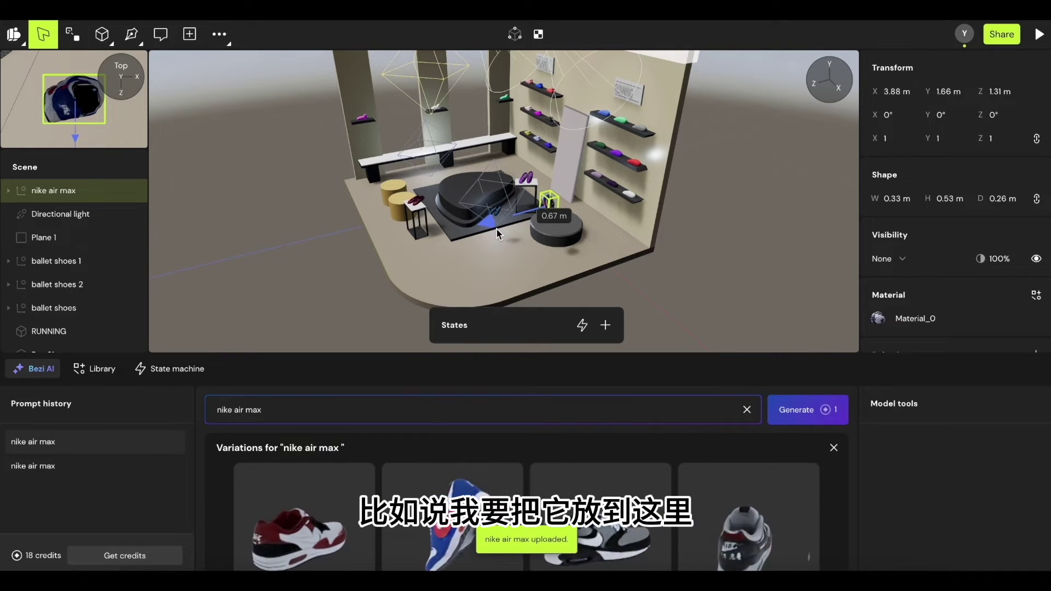
{"action": "left_click_drag", "start_coordinate": [597, 236], "coordinate": [607, 242]}
{"action": "scroll", "coordinate": [583, 222], "scroll_direction": "up", "scroll_amount": 4}
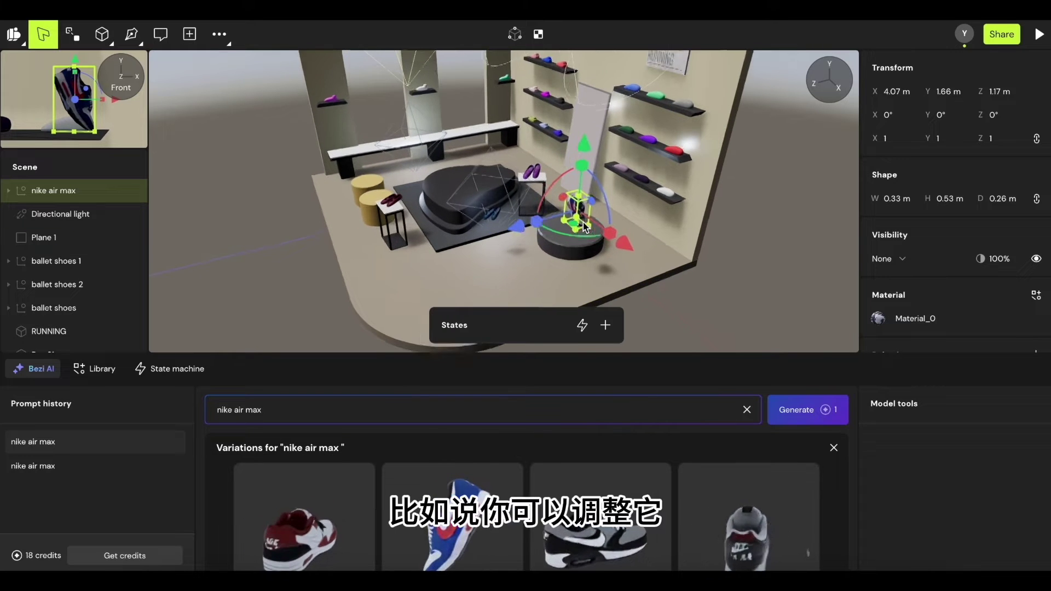
{"action": "left_click_drag", "start_coordinate": [572, 228], "coordinate": [573, 230]}
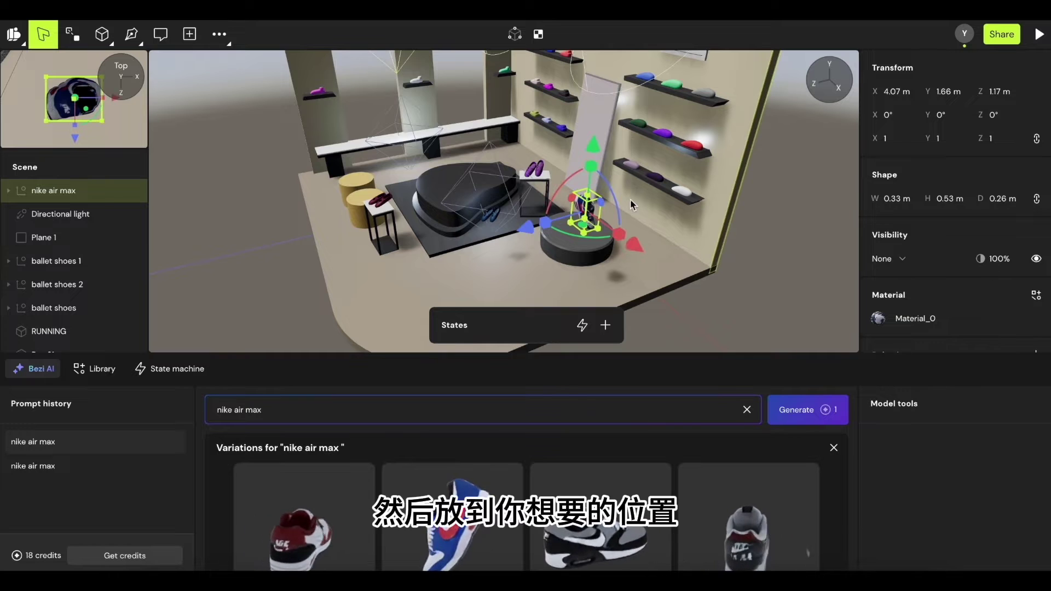
- Rotate the sneaker 51° about Z and bring it closer to the platform, at about X 3.98 m, Y 1.55 m
{"action": "left_click_drag", "start_coordinate": [619, 202], "coordinate": [601, 172]}
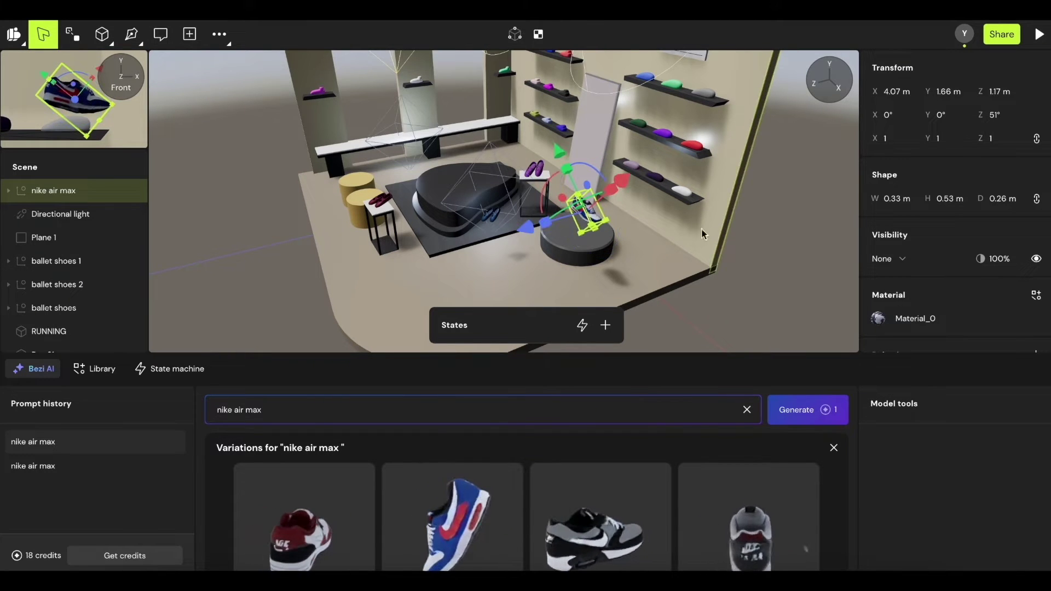
{"action": "scroll", "coordinate": [606, 210], "scroll_direction": "up", "scroll_amount": 5}
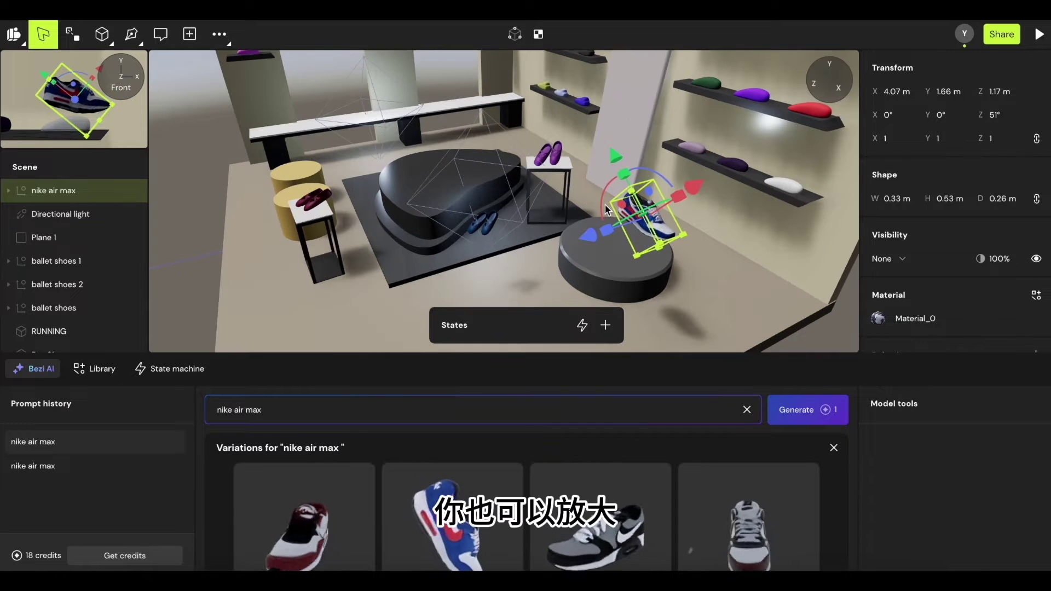
{"action": "left_click_drag", "start_coordinate": [692, 186], "coordinate": [681, 197]}
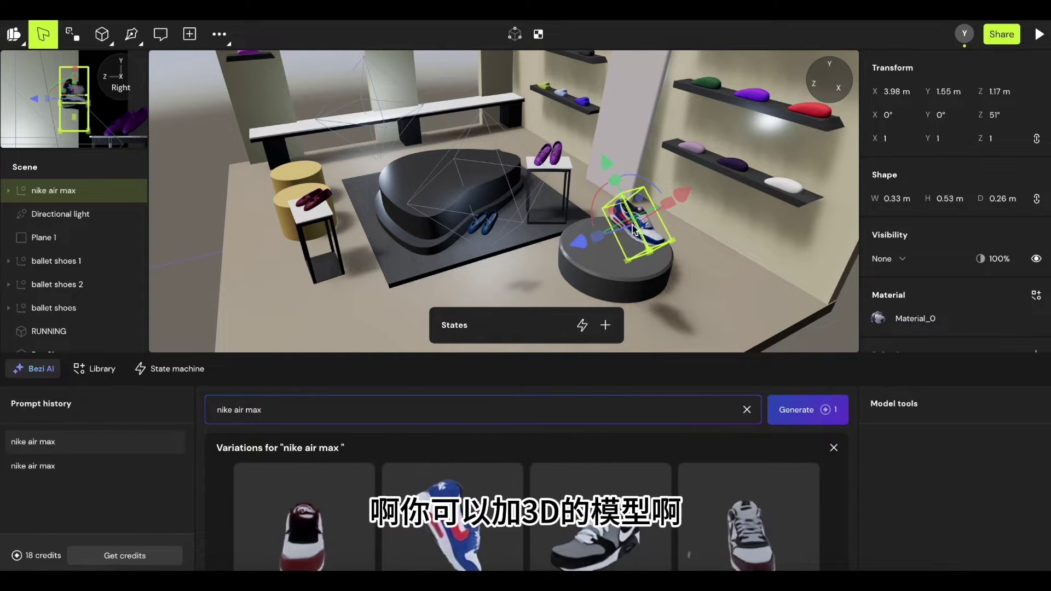
- Turn the sneaker to a rotation of about 30.35°, -22.26°, 57.11° and shift it to about X 3.97 m, Y 1.53 m, Z 1.24 m
{"action": "left_click", "coordinate": [687, 259]}
{"action": "left_click", "coordinate": [637, 217]}
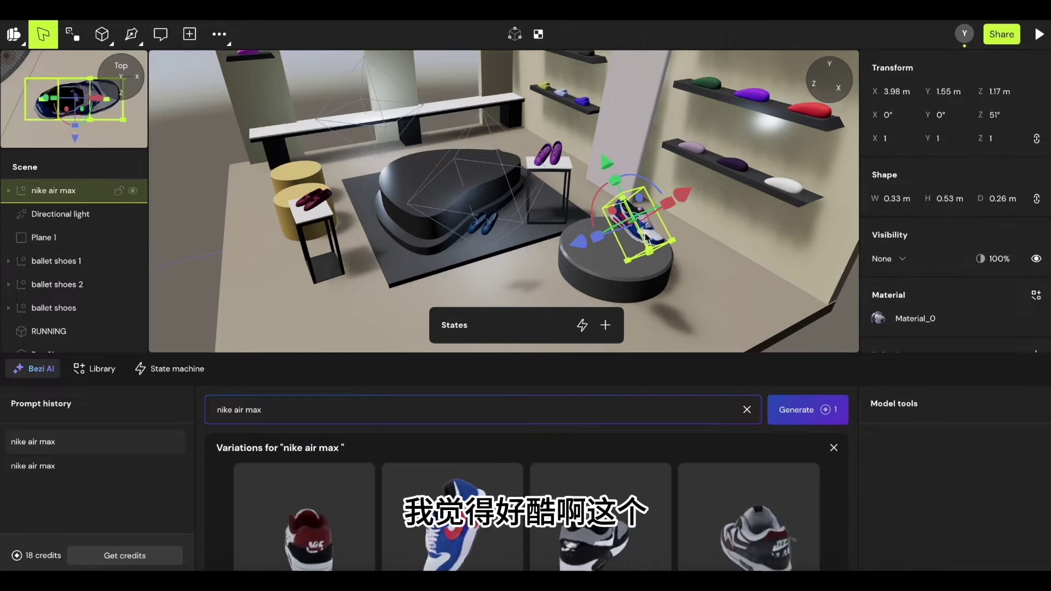
{"action": "mouse_move", "coordinate": [637, 218]}
{"action": "left_mouse_down"}
{"action": "mouse_move", "coordinate": [628, 224]}
{"action": "mouse_move", "coordinate": [639, 230]}
{"action": "left_mouse_up"}
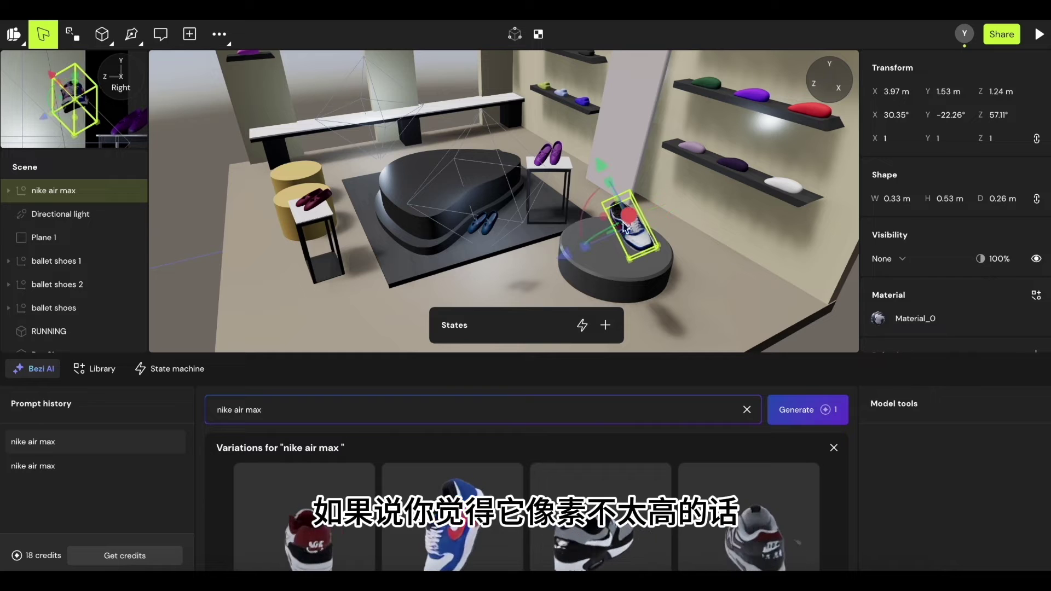
{"action": "left_click", "coordinate": [710, 254]}
{"action": "left_click", "coordinate": [628, 230]}
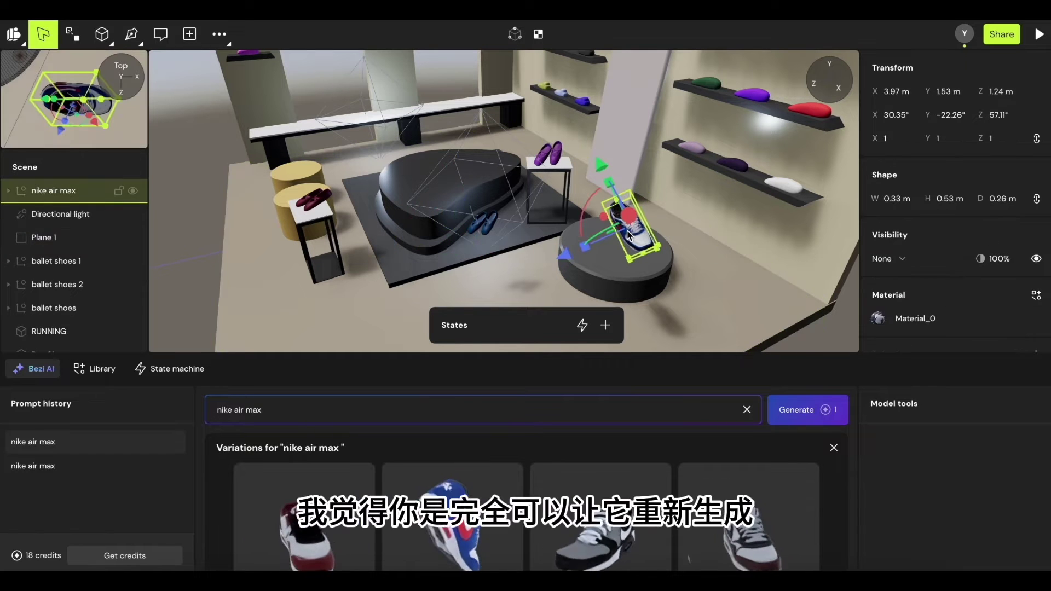
- Fine-tune the sneaker's placement on the round platform by shifting it along its own axes, and deselect it
{"action": "left_click_drag", "start_coordinate": [574, 238], "coordinate": [600, 236]}
{"action": "left_click", "coordinate": [728, 247]}
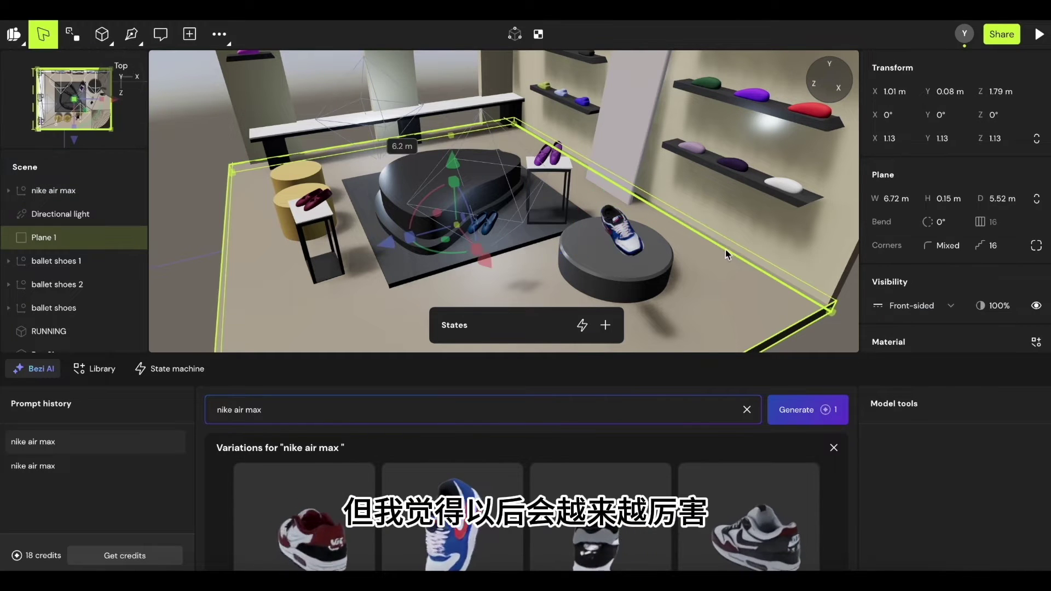
{"action": "left_click", "coordinate": [627, 232]}
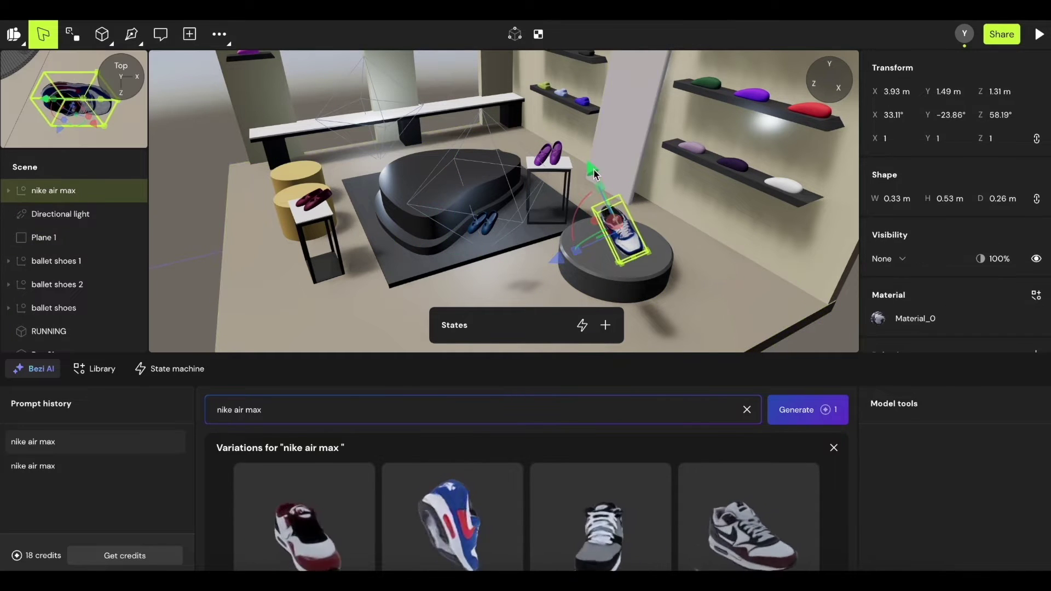
{"action": "left_click_drag", "start_coordinate": [594, 169], "coordinate": [589, 156]}
{"action": "left_click", "coordinate": [720, 239]}
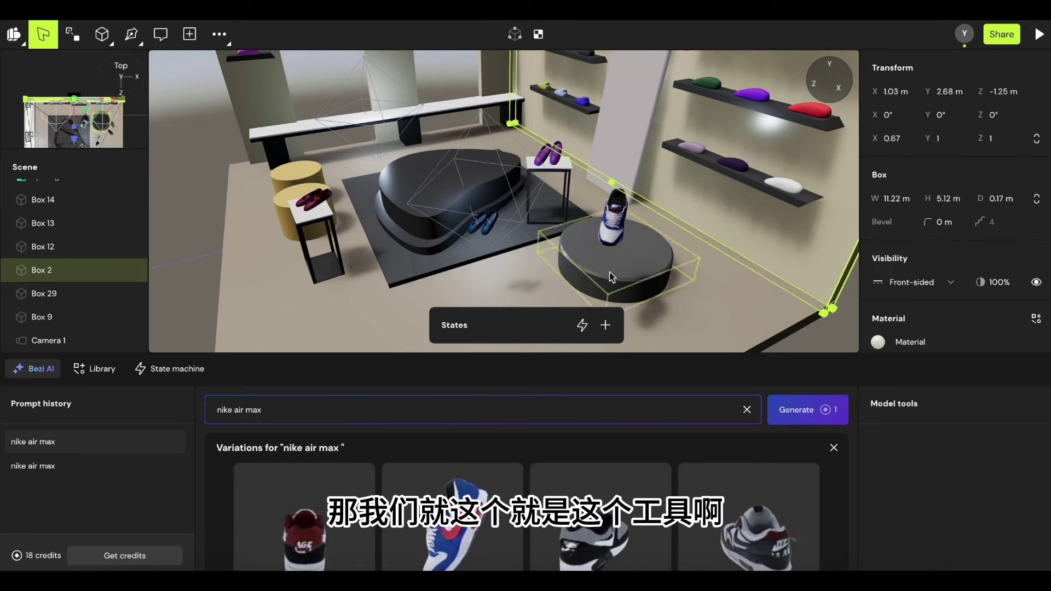
- Select the sneaker on the round platform and raise it about 0.11 m along its own axis, to about X 3.81 m, Y 1.67 m, Z 1.26 m
{"action": "left_click", "coordinate": [621, 206]}
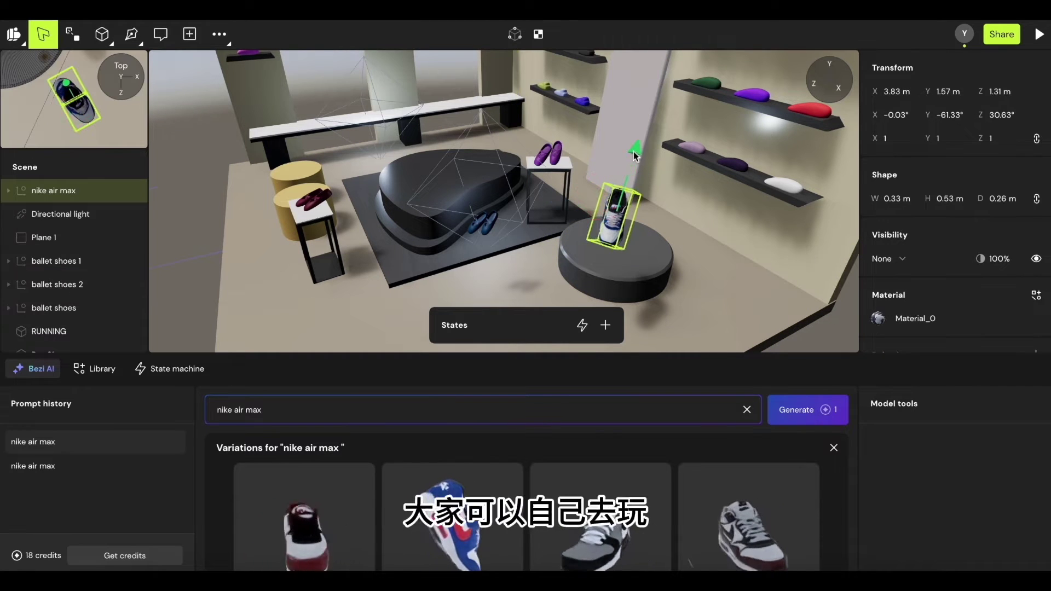
{"action": "mouse_move", "coordinate": [636, 159]}
{"action": "left_mouse_down"}
{"action": "mouse_move", "coordinate": [643, 136]}
{"action": "mouse_move", "coordinate": [641, 154]}
{"action": "left_mouse_up"}
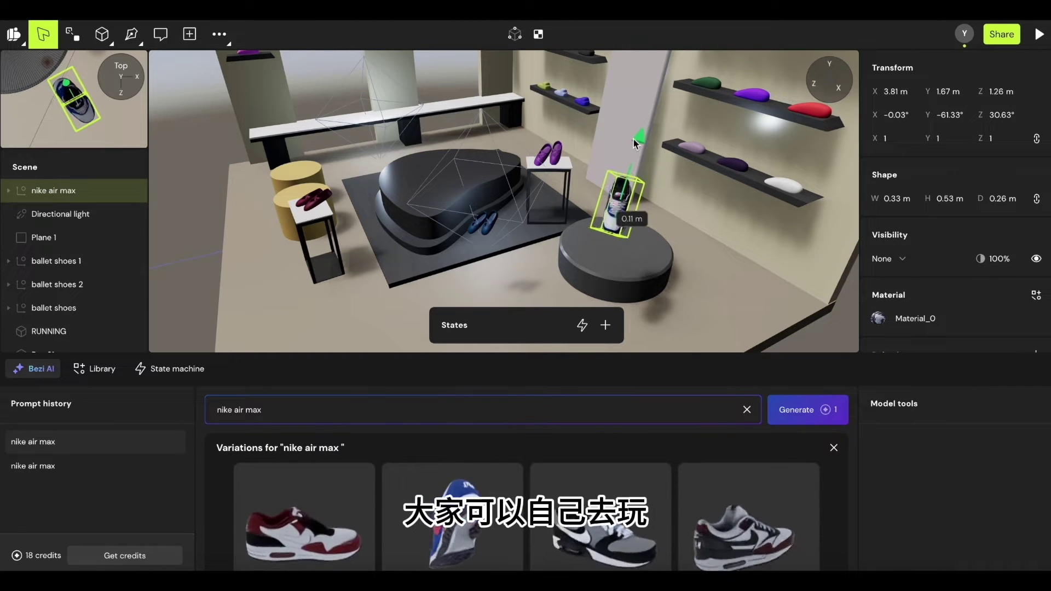
{"action": "triple_click", "coordinate": [270, 408]}
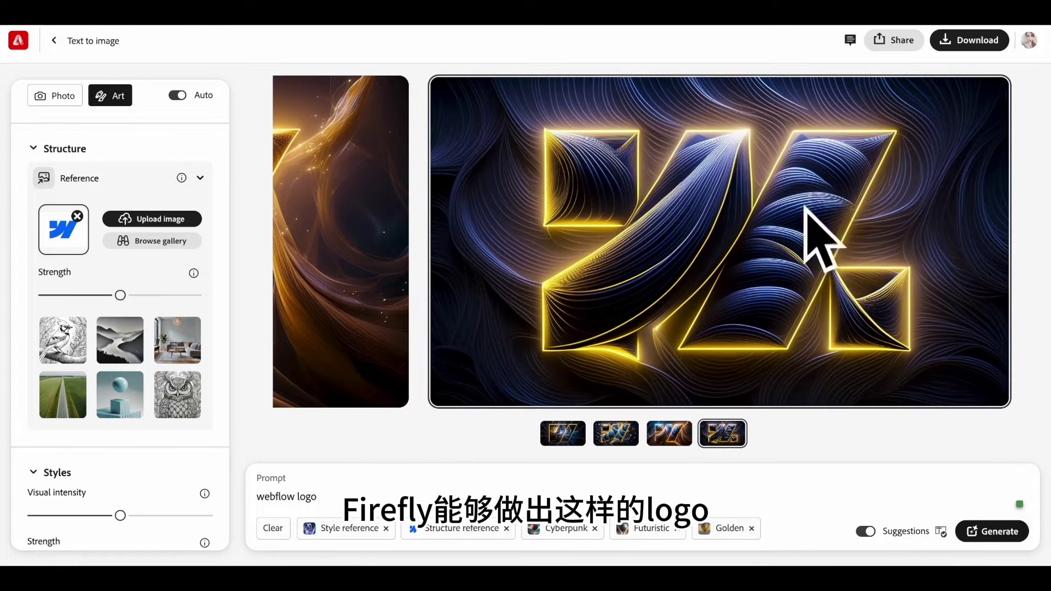
- Switch to Adobe Firefly and view the generated Webflow logo images one after another
{"action": "left_click", "coordinate": [679, 440]}
{"action": "left_click", "coordinate": [630, 438]}
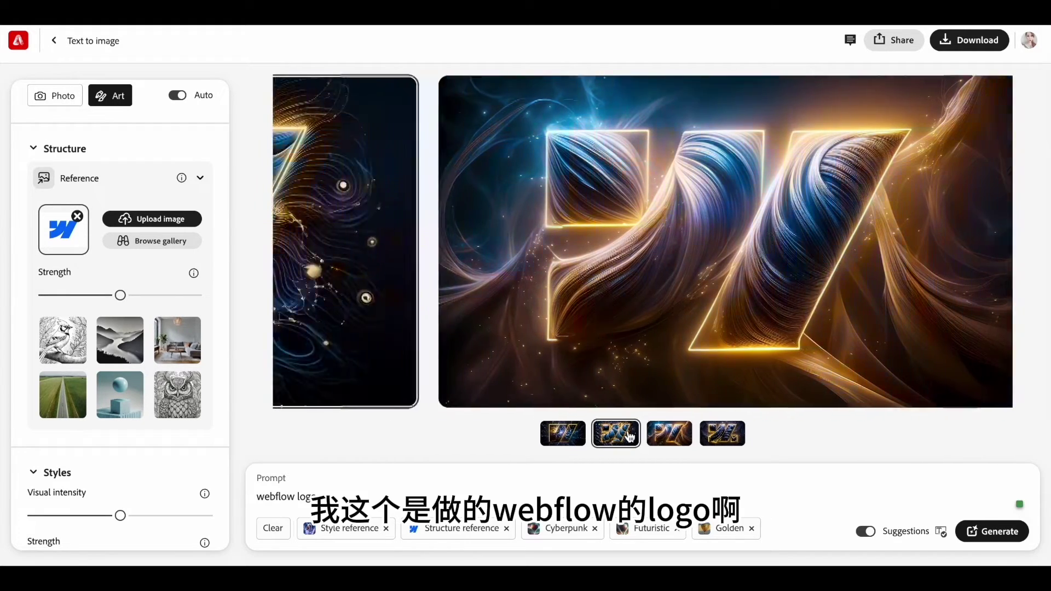
{"action": "left_click", "coordinate": [572, 441]}
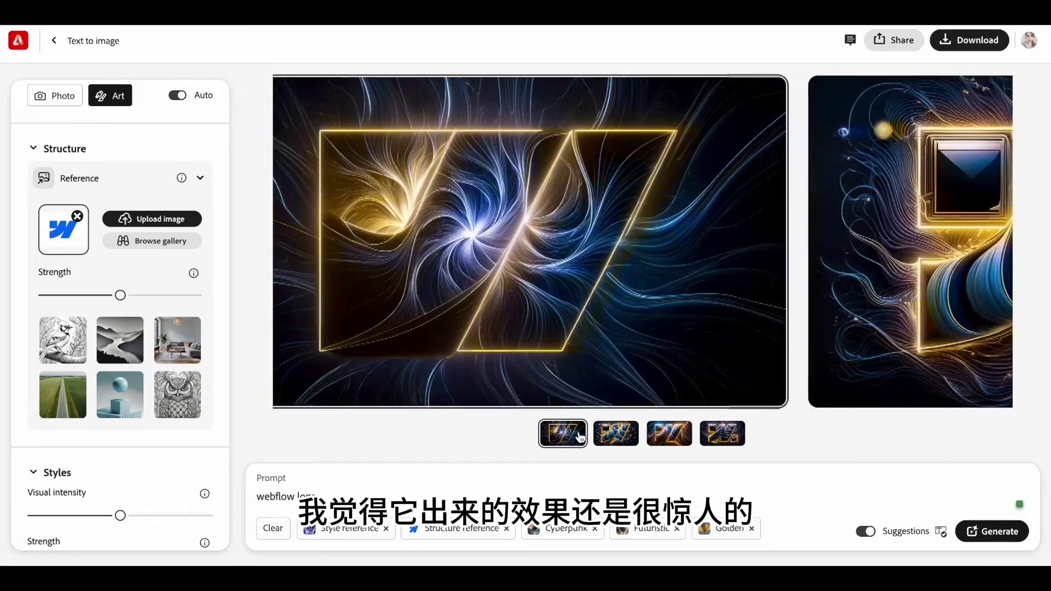
{"action": "left_click", "coordinate": [607, 438]}
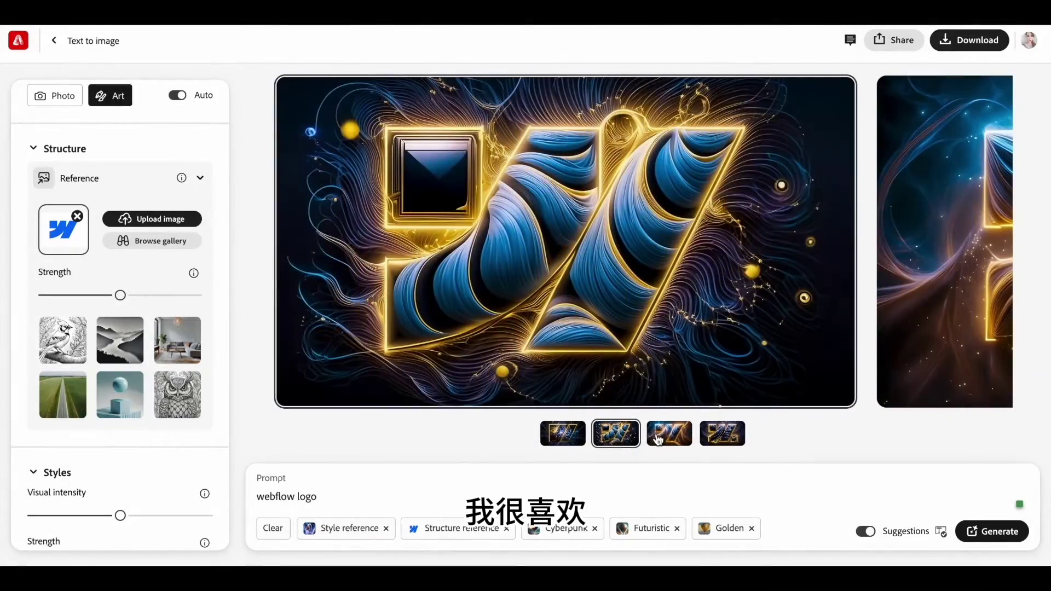
{"action": "left_click", "coordinate": [669, 433]}
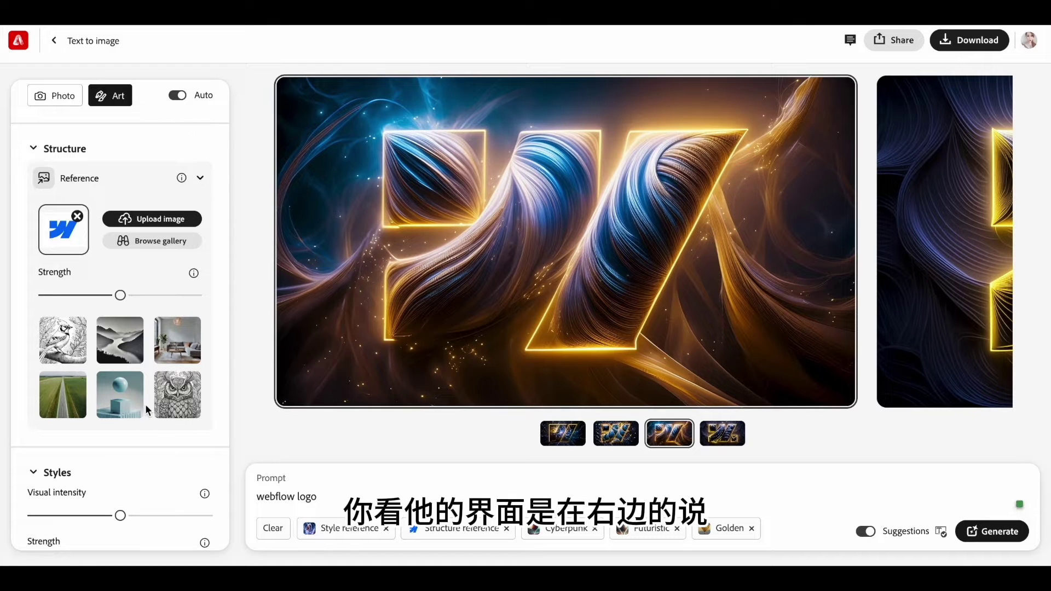
- Clear the applied references and effects, and upload the blue Webflow logo as the structure reference image
{"action": "left_click", "coordinate": [148, 246]}
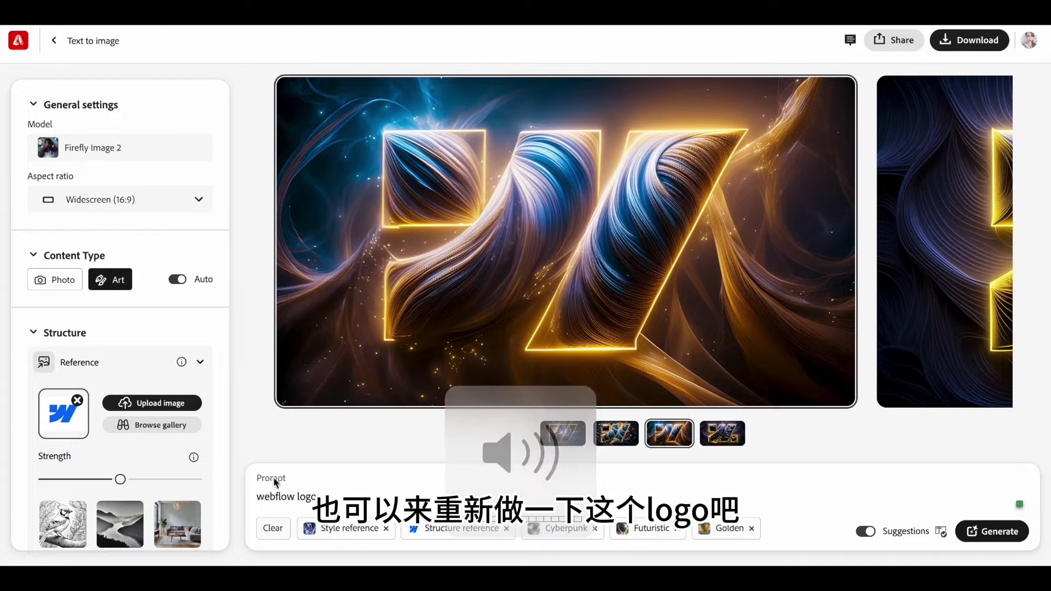
{"action": "left_click", "coordinate": [277, 532]}
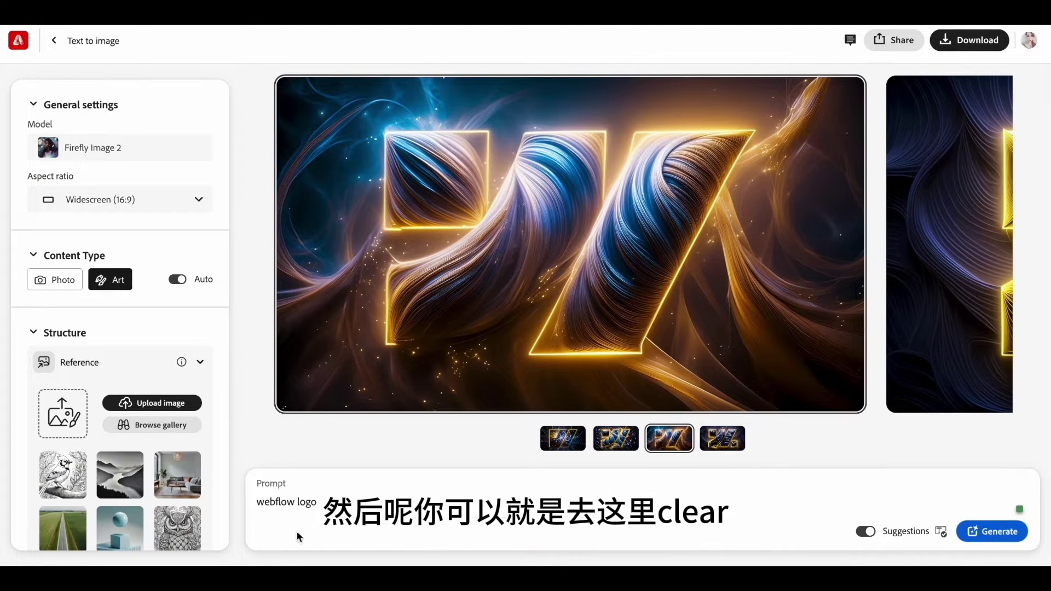
{"action": "left_click", "coordinate": [137, 403]}
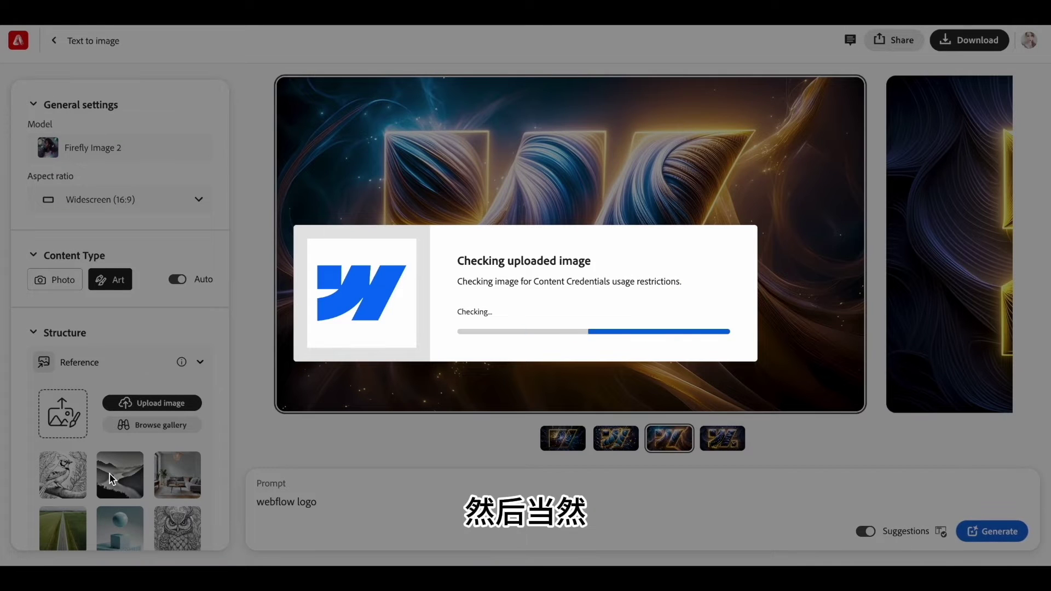
- Look at the gallery of structure reference images and return to the generation settings
{"action": "scroll", "coordinate": [156, 483], "scroll_direction": "down", "scroll_amount": 2}
{"action": "scroll", "coordinate": [156, 482], "scroll_direction": "down", "scroll_amount": 4}
{"action": "scroll", "coordinate": [126, 429], "scroll_direction": "up", "scroll_amount": 6}
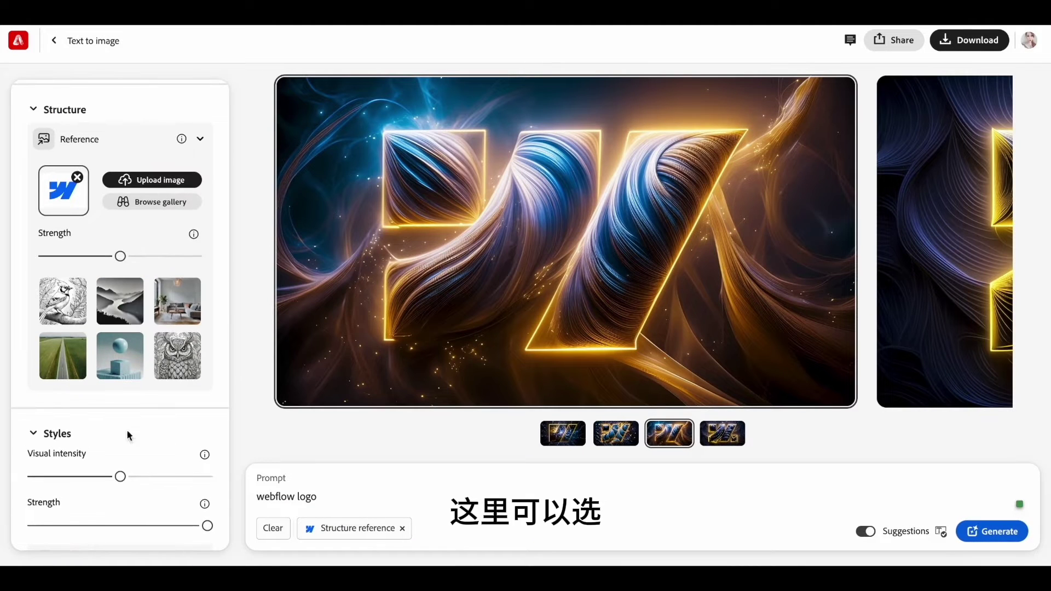
{"action": "left_click", "coordinate": [156, 198]}
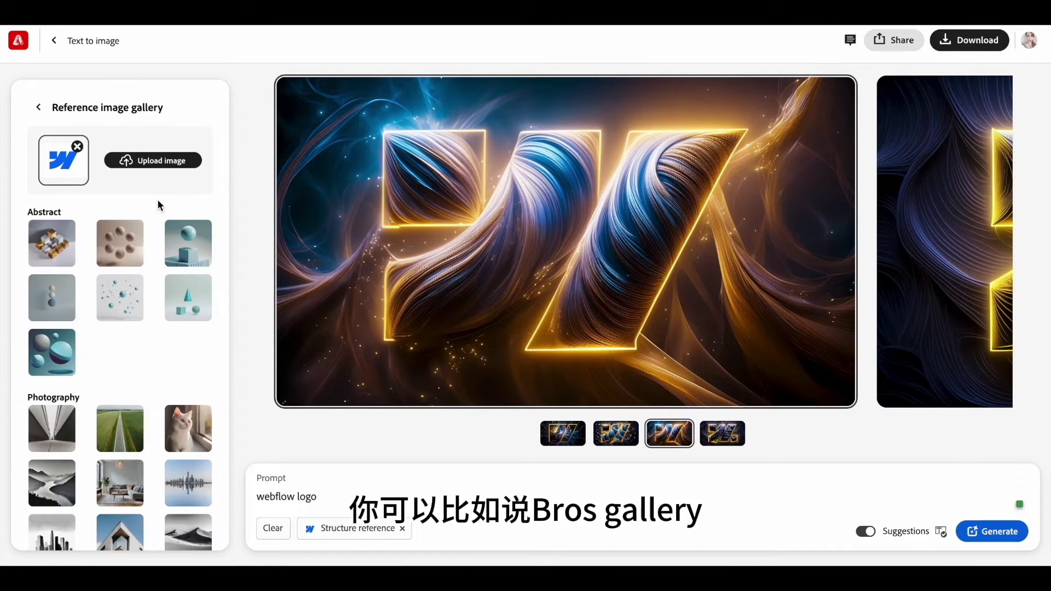
{"action": "left_click", "coordinate": [38, 108]}
- Set the first Photo manipulation image in the style reference gallery as the style reference
{"action": "scroll", "coordinate": [149, 330], "scroll_direction": "down", "scroll_amount": 5}
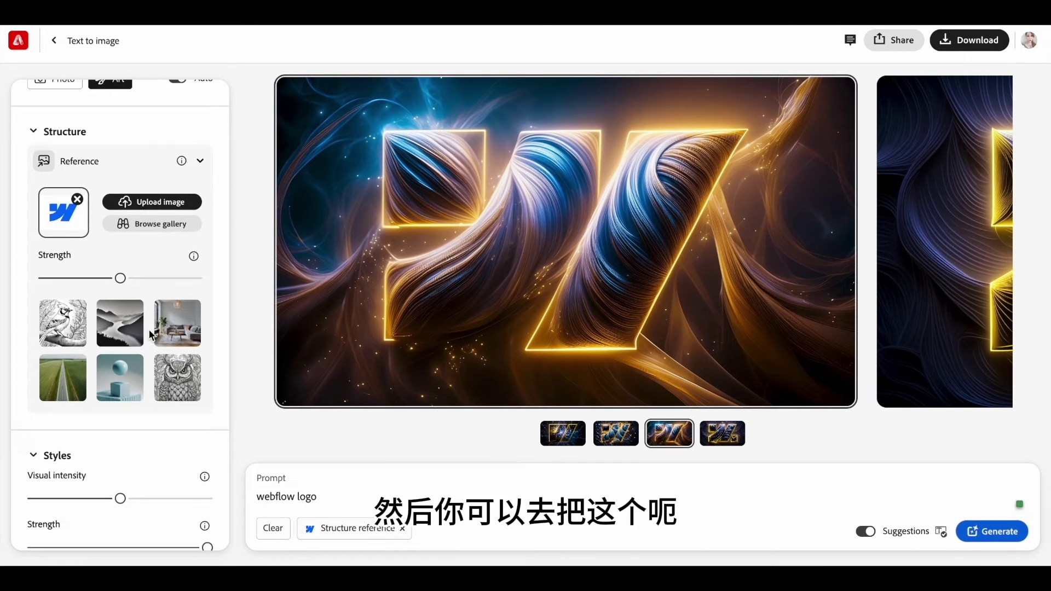
{"action": "scroll", "coordinate": [149, 335], "scroll_direction": "down", "scroll_amount": 4}
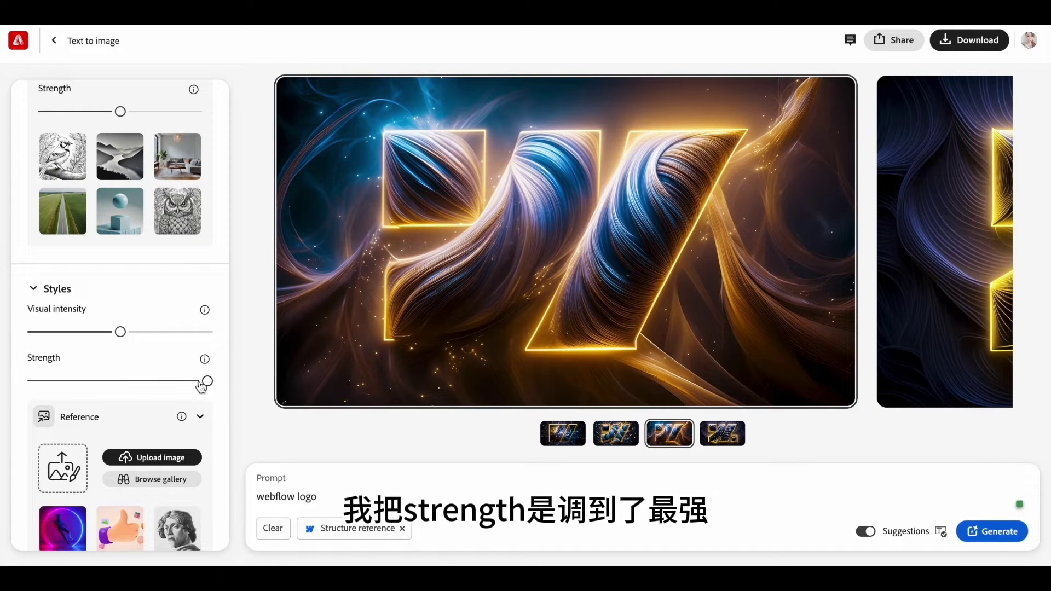
{"action": "scroll", "coordinate": [200, 385], "scroll_direction": "down", "scroll_amount": 3}
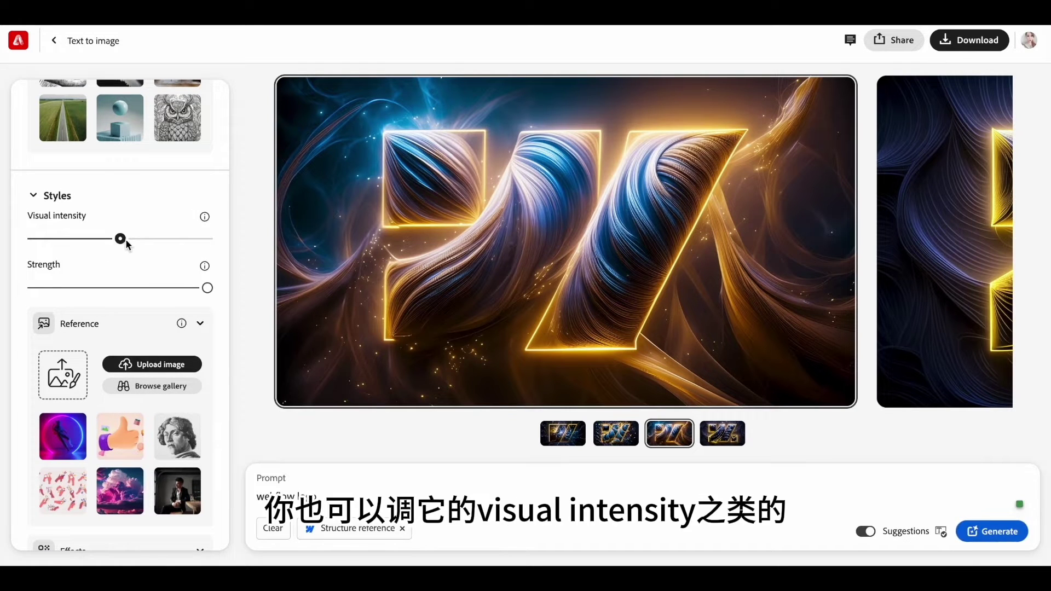
{"action": "scroll", "coordinate": [24, 256], "scroll_direction": "down", "scroll_amount": 3}
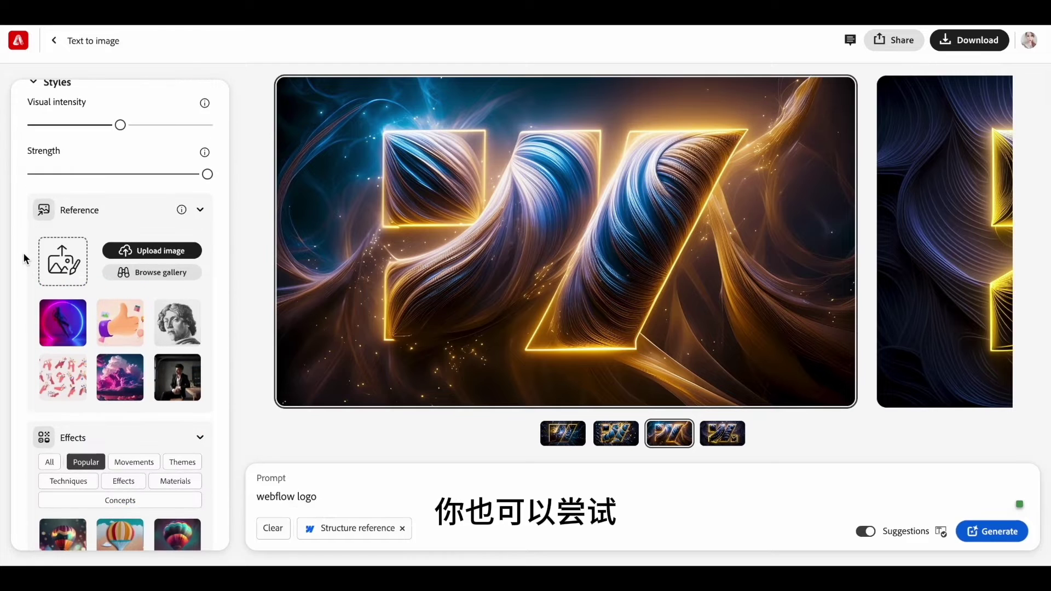
{"action": "scroll", "coordinate": [38, 255], "scroll_direction": "down", "scroll_amount": 1}
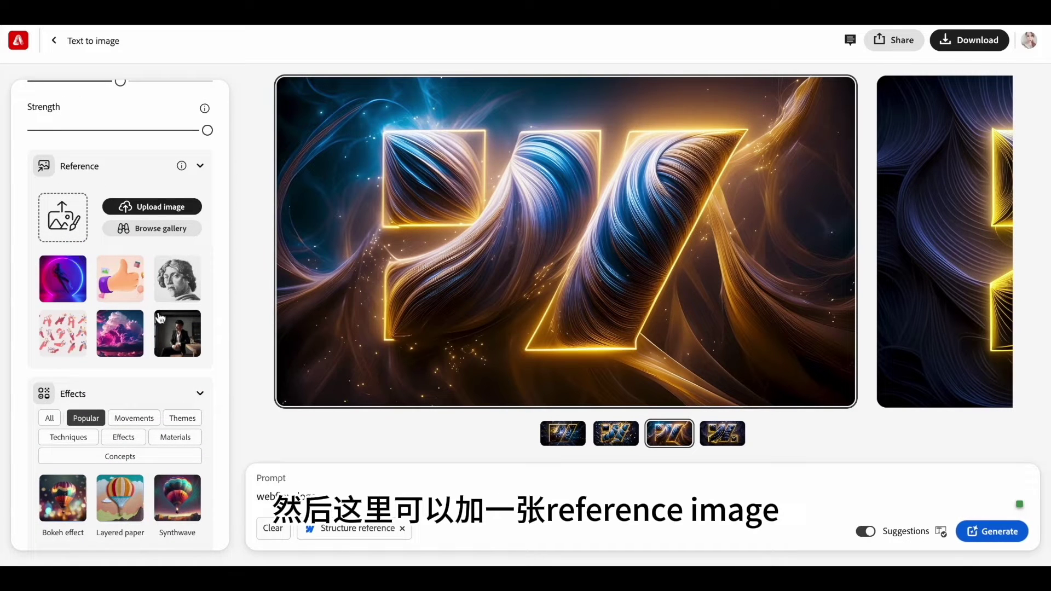
{"action": "left_click", "coordinate": [155, 230]}
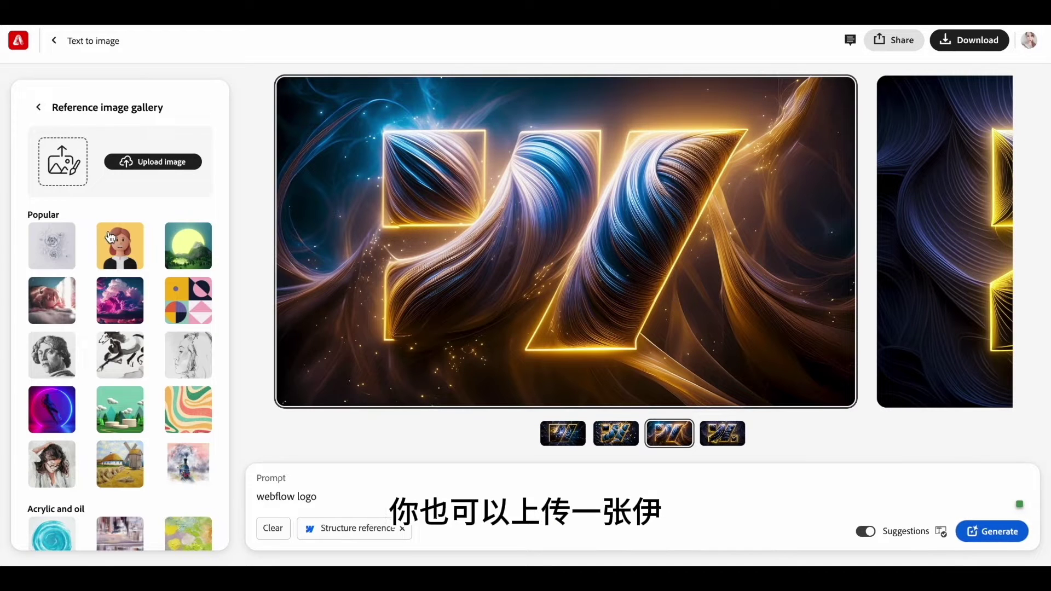
{"action": "scroll", "coordinate": [109, 236], "scroll_direction": "down", "scroll_amount": 5}
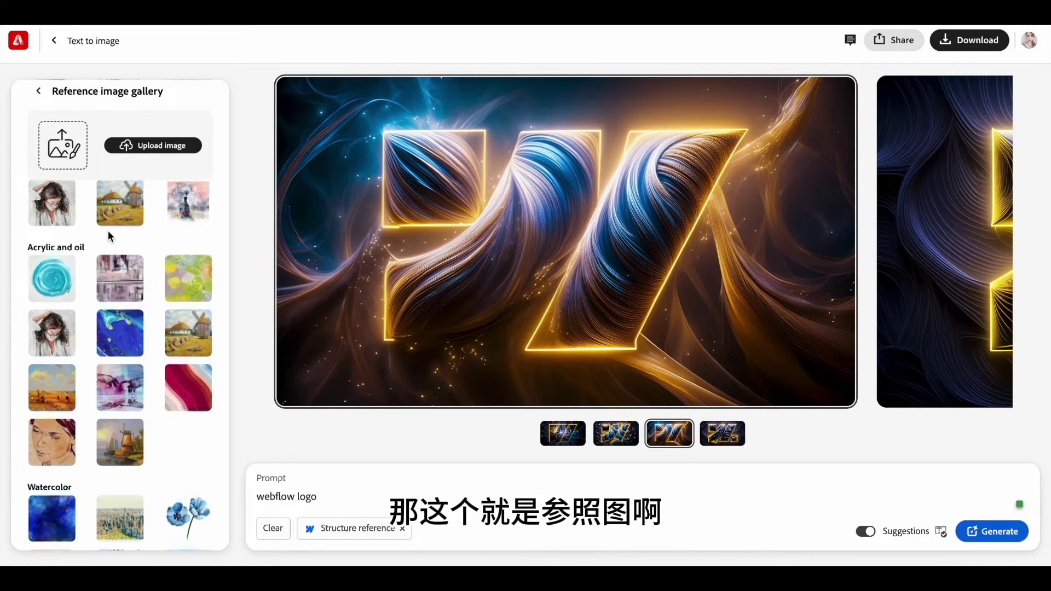
{"action": "scroll", "coordinate": [107, 231], "scroll_direction": "down", "scroll_amount": 4}
{"action": "scroll", "coordinate": [138, 256], "scroll_direction": "down", "scroll_amount": 15}
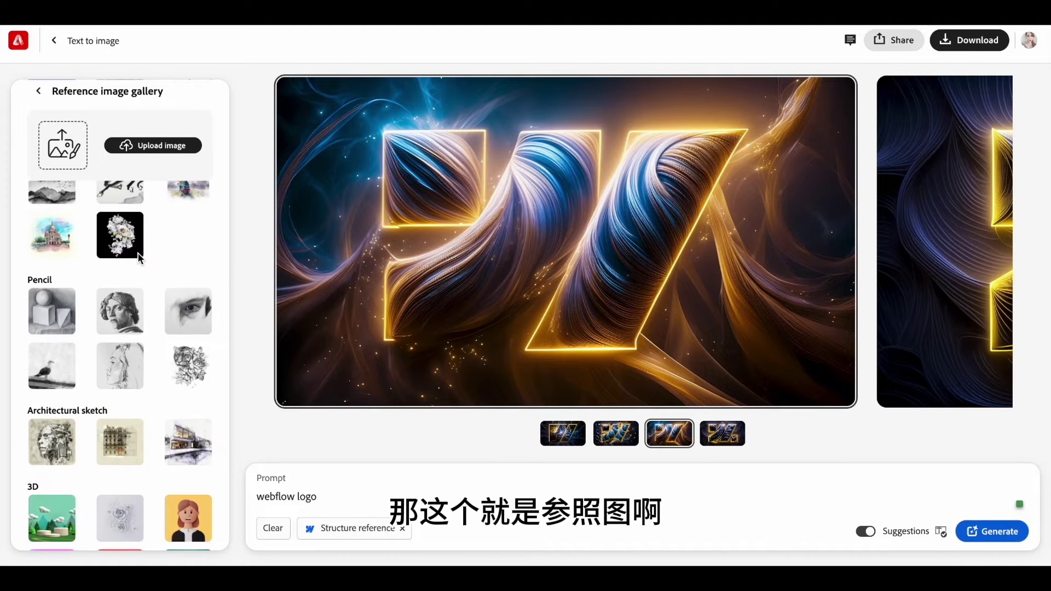
{"action": "scroll", "coordinate": [139, 256], "scroll_direction": "down", "scroll_amount": 15}
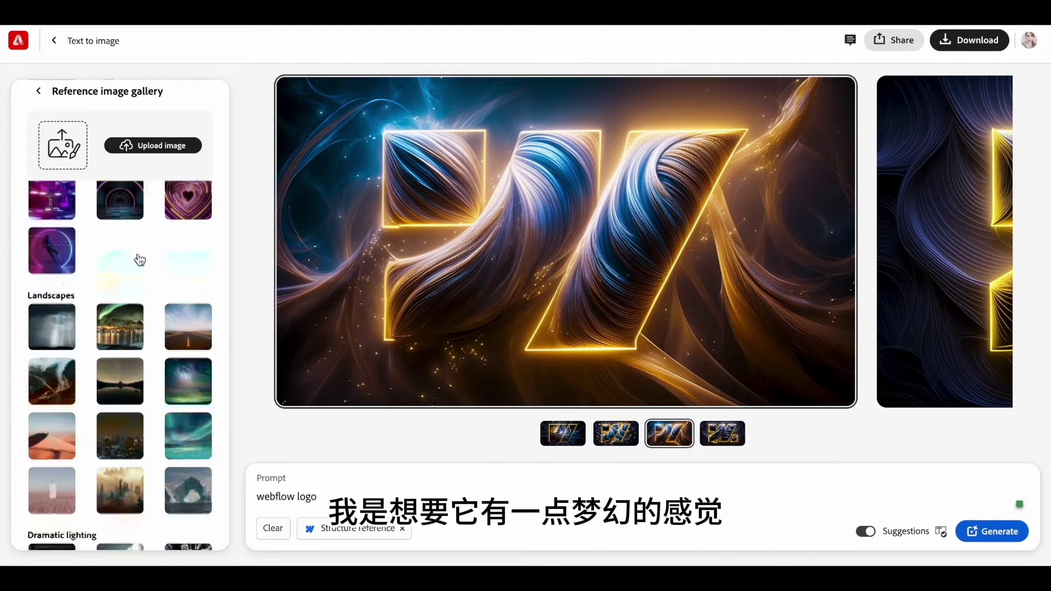
{"action": "scroll", "coordinate": [139, 258], "scroll_direction": "up", "scroll_amount": 2}
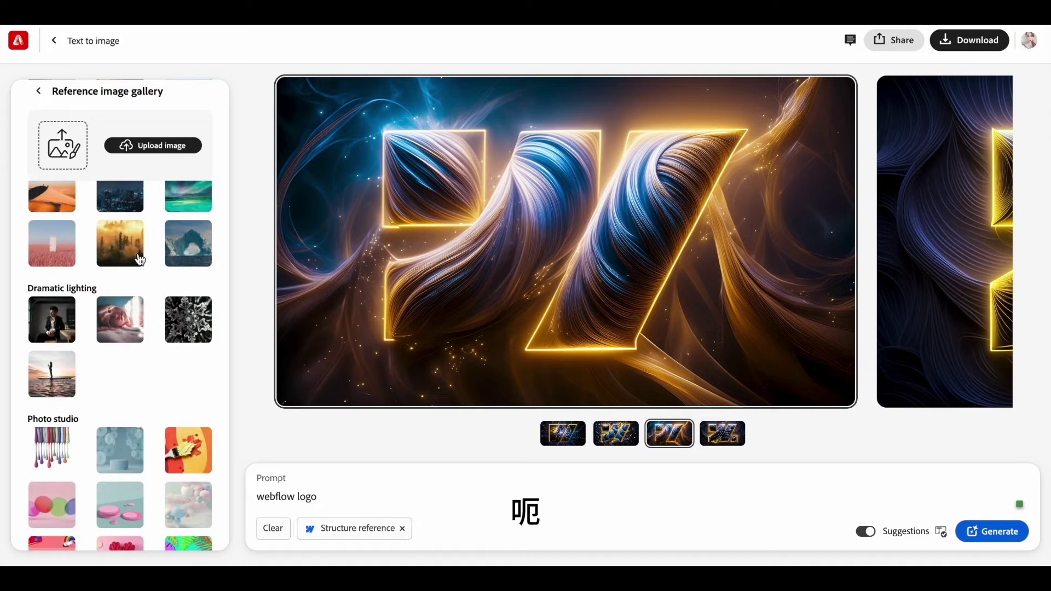
{"action": "scroll", "coordinate": [140, 260], "scroll_direction": "down", "scroll_amount": 6}
{"action": "left_click", "coordinate": [34, 396]}
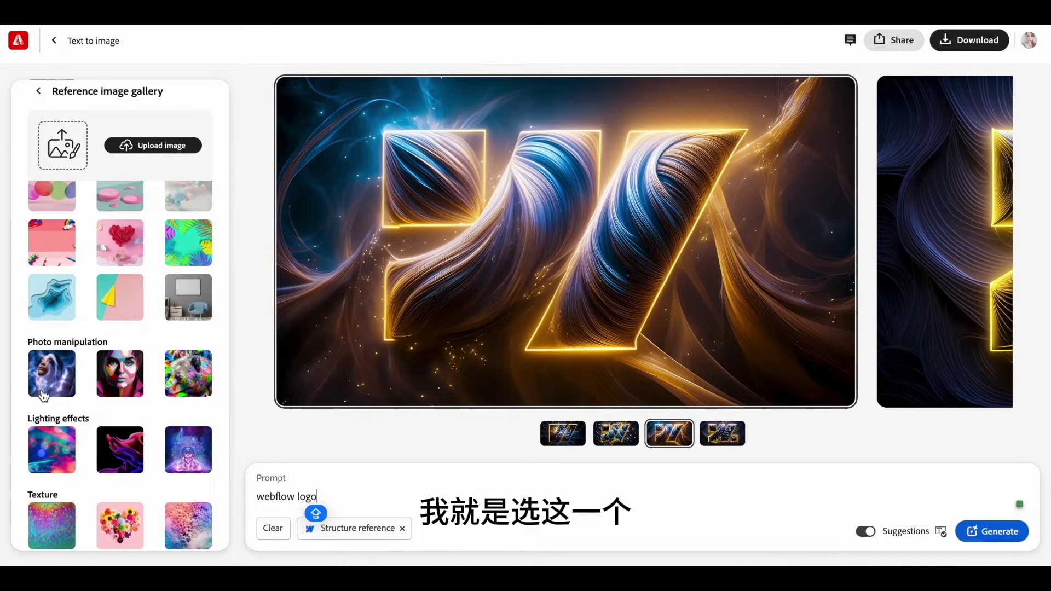
- Select Cyberpunk from the full list of effects and replace it with Fantasy
{"action": "scroll", "coordinate": [121, 373], "scroll_direction": "up", "scroll_amount": 1}
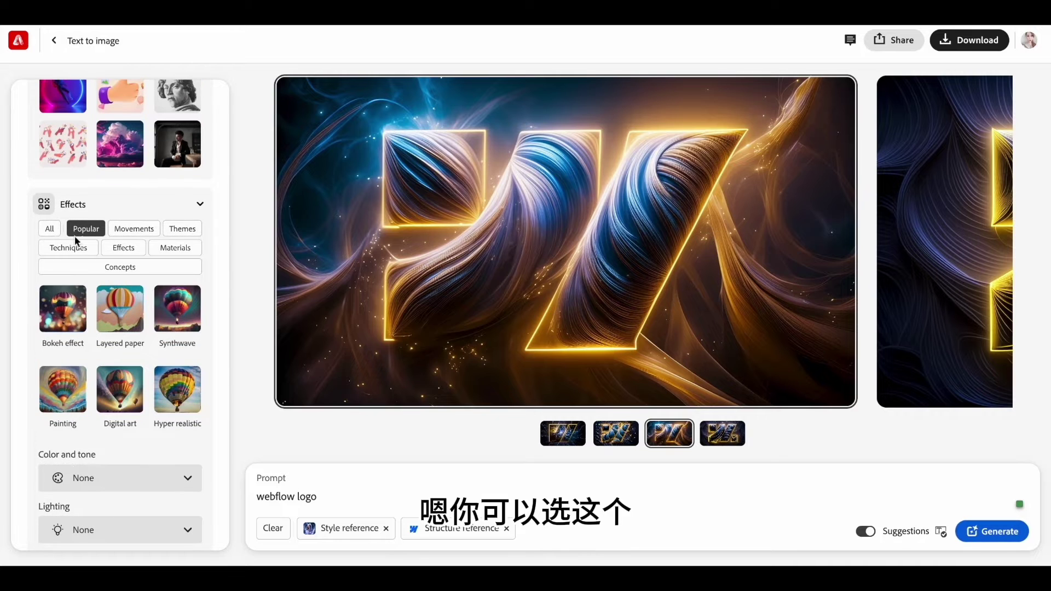
{"action": "scroll", "coordinate": [201, 207], "scroll_direction": "down", "scroll_amount": 1}
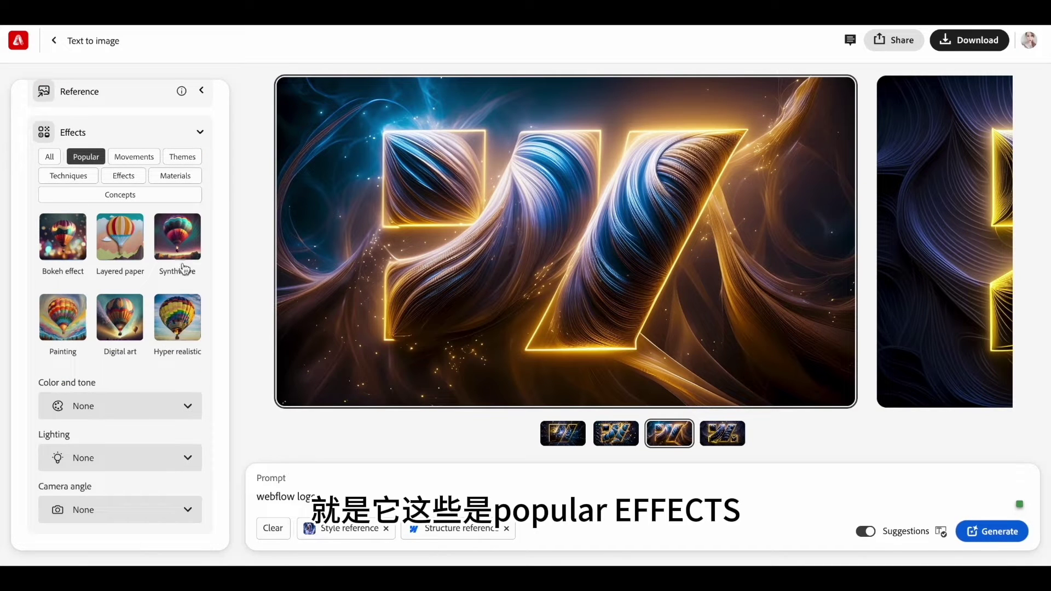
{"action": "left_click", "coordinate": [49, 160]}
{"action": "scroll", "coordinate": [81, 322], "scroll_direction": "down", "scroll_amount": 1}
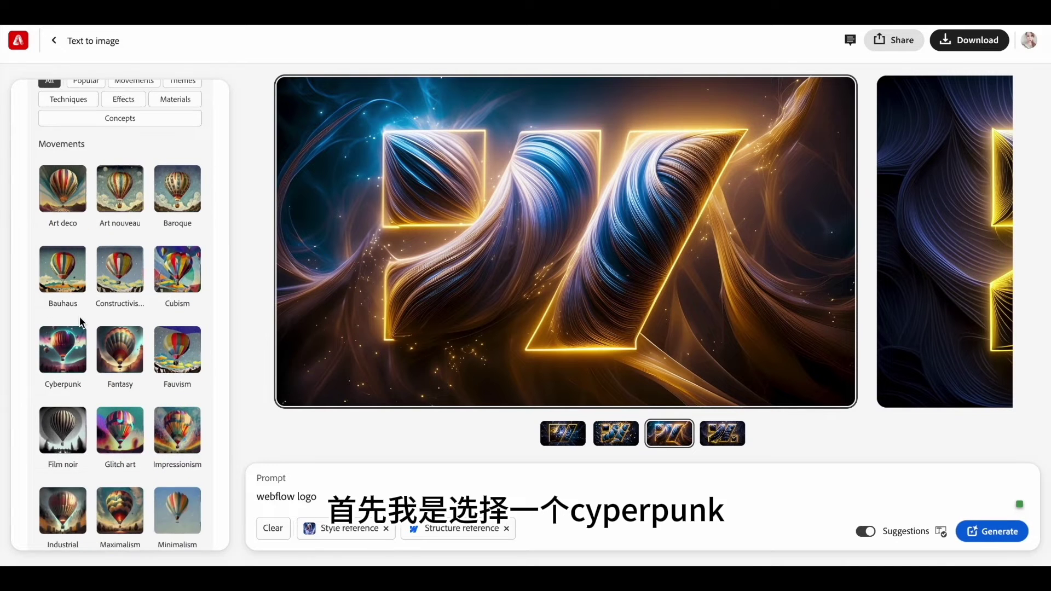
{"action": "scroll", "coordinate": [80, 322], "scroll_direction": "down", "scroll_amount": 1}
{"action": "left_click", "coordinate": [54, 272]}
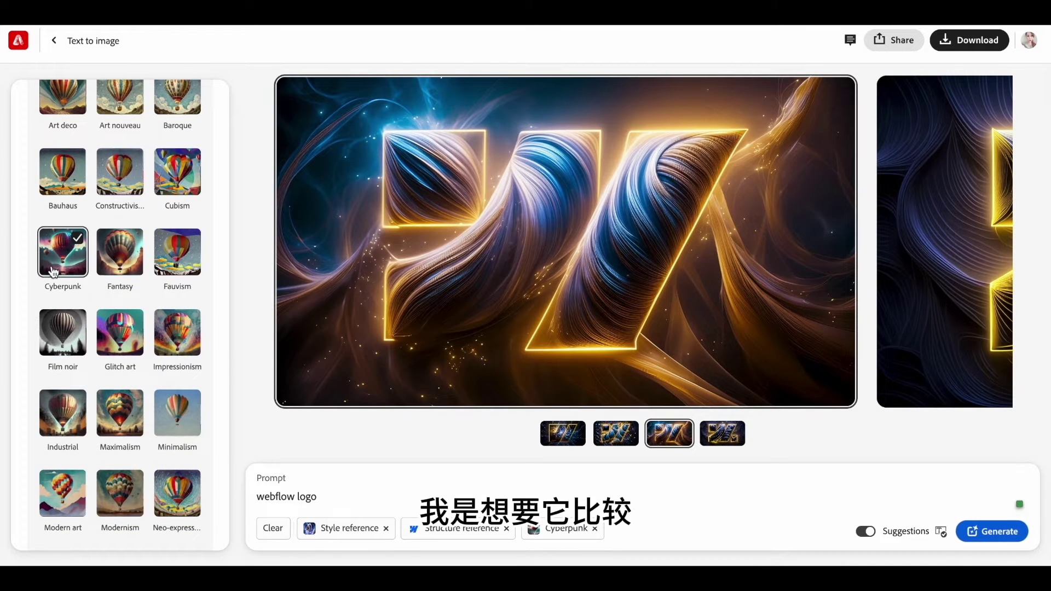
{"action": "left_click", "coordinate": [99, 261]}
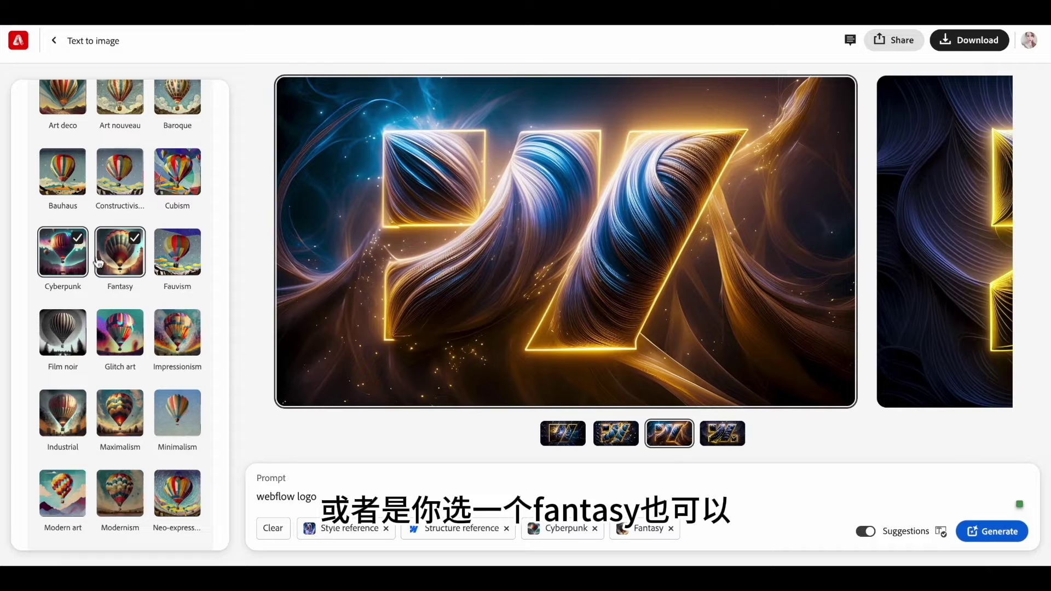
{"action": "left_click", "coordinate": [79, 250]}
- Add the Futuristic effect from the Concepts group
{"action": "scroll", "coordinate": [73, 266], "scroll_direction": "down", "scroll_amount": 1}
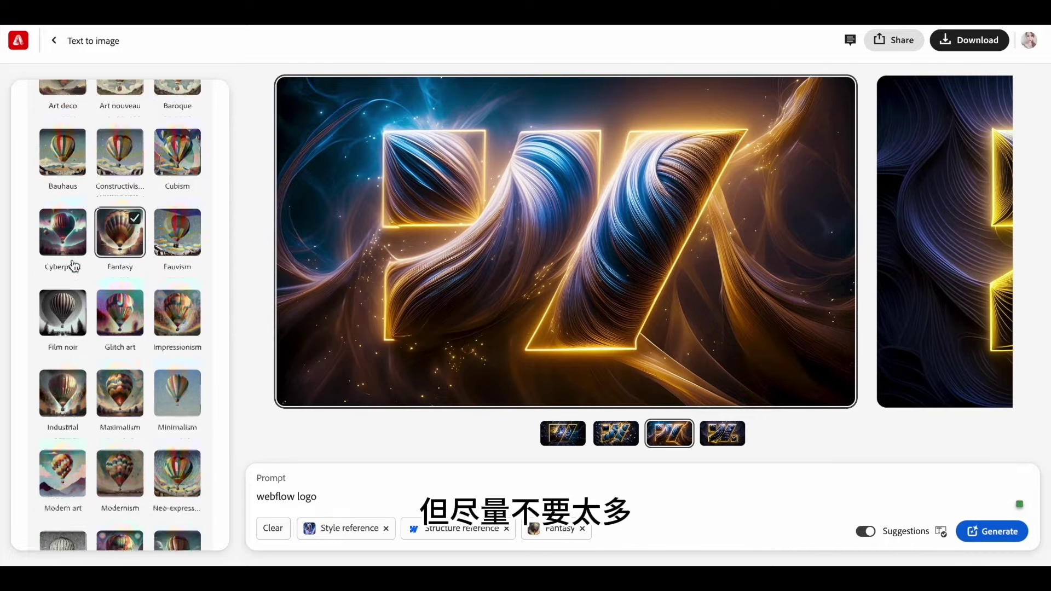
{"action": "scroll", "coordinate": [74, 266], "scroll_direction": "down", "scroll_amount": 1}
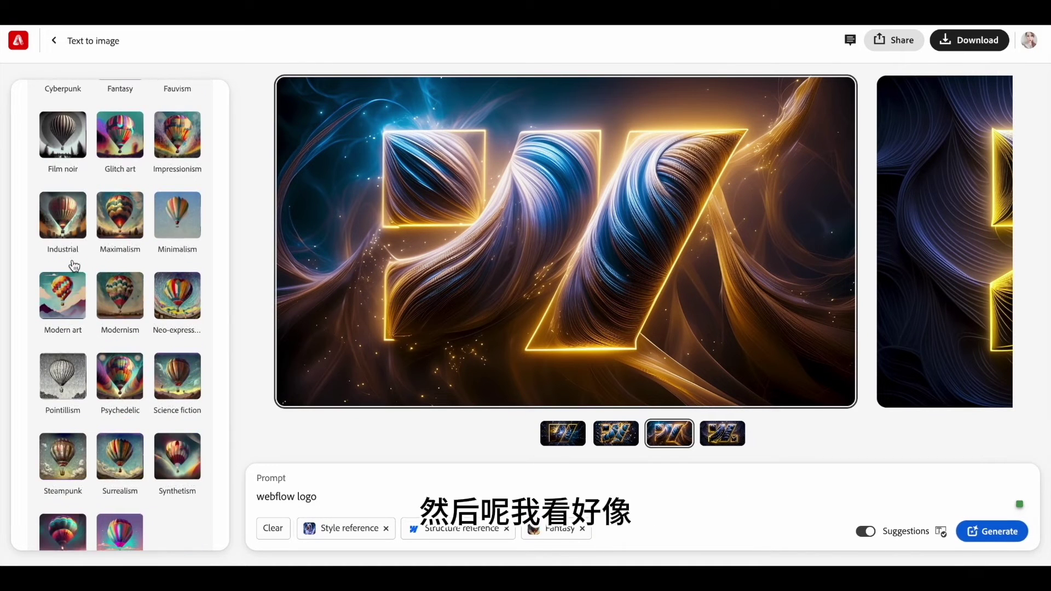
{"action": "scroll", "coordinate": [74, 265], "scroll_direction": "down", "scroll_amount": 1}
{"action": "scroll", "coordinate": [74, 265], "scroll_direction": "down", "scroll_amount": 4}
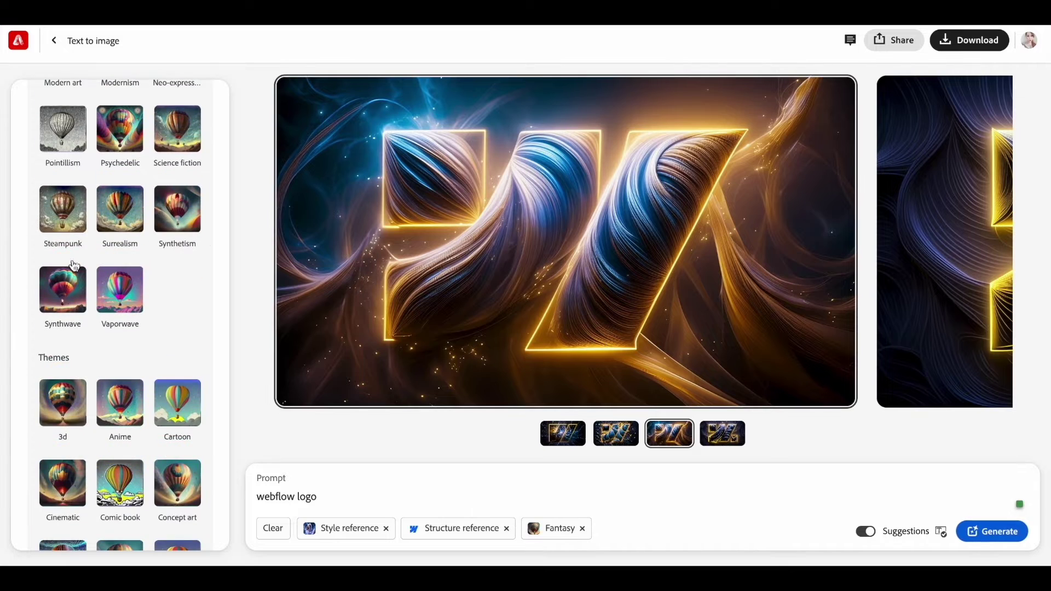
{"action": "scroll", "coordinate": [74, 266], "scroll_direction": "down", "scroll_amount": 9}
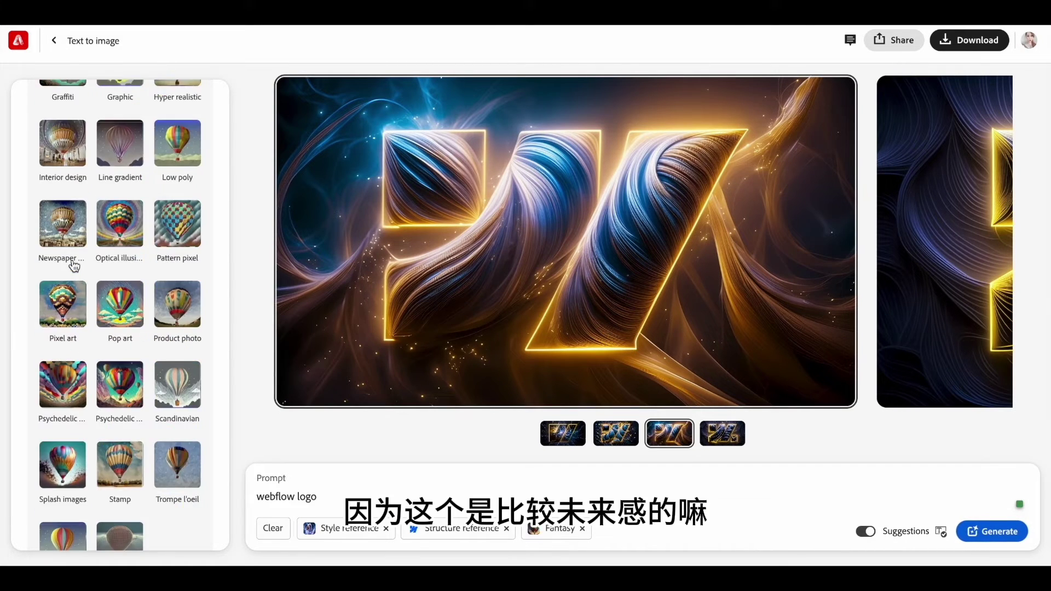
{"action": "scroll", "coordinate": [73, 265], "scroll_direction": "down", "scroll_amount": 12}
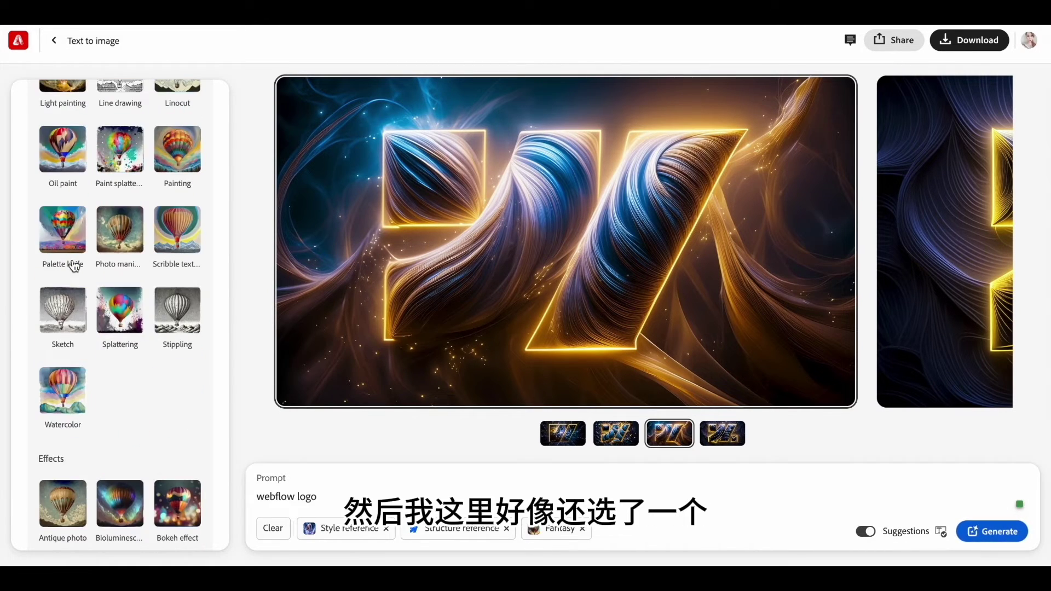
{"action": "scroll", "coordinate": [74, 266], "scroll_direction": "down", "scroll_amount": 6}
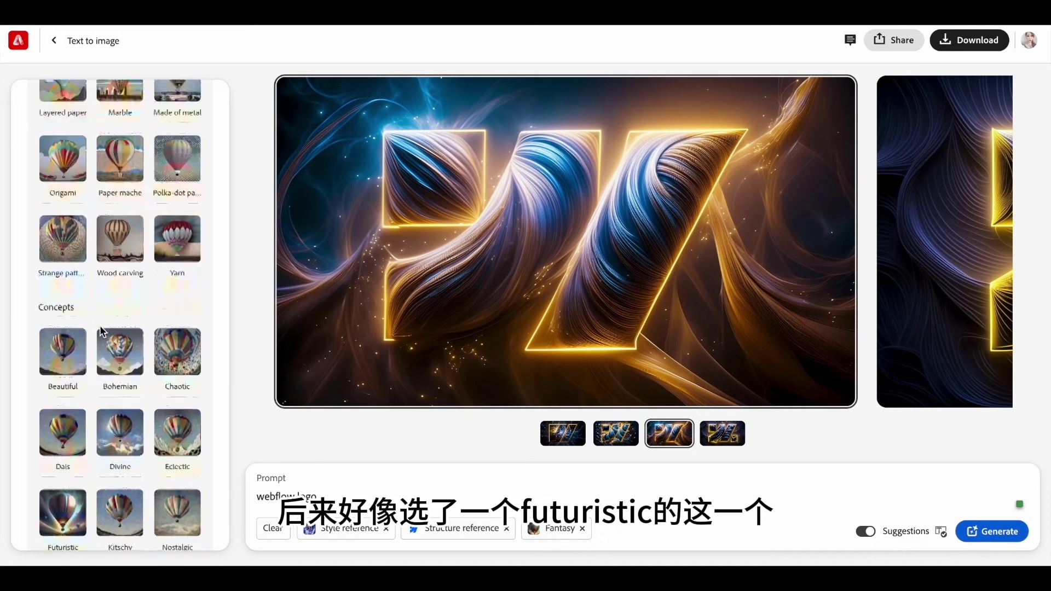
{"action": "left_click", "coordinate": [42, 432]}
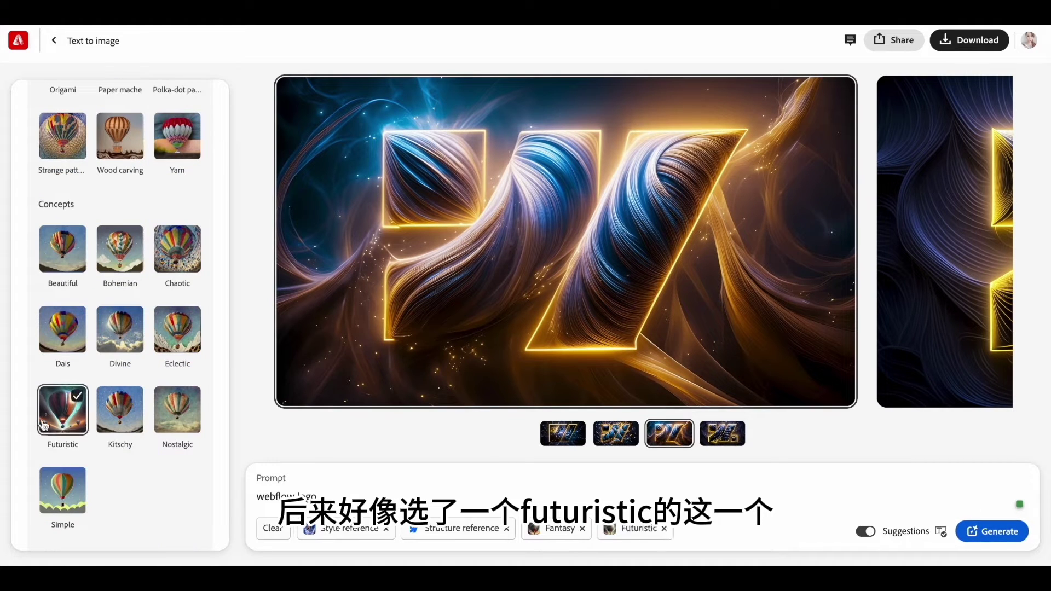
- Set the color and tone of the generated image to Golden
{"action": "scroll", "coordinate": [116, 508], "scroll_direction": "down", "scroll_amount": 3}
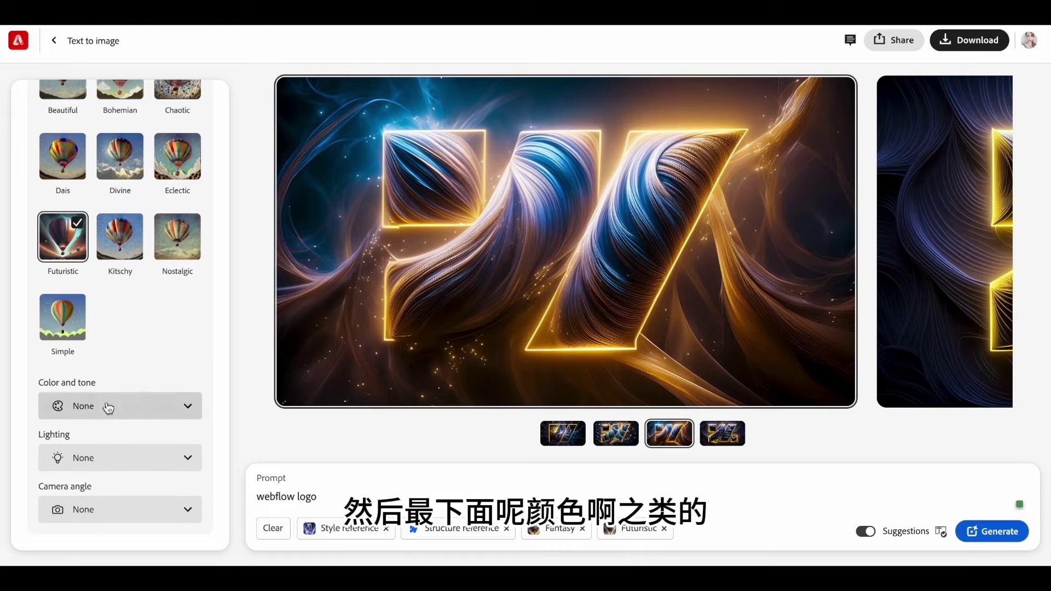
{"action": "left_click", "coordinate": [185, 412]}
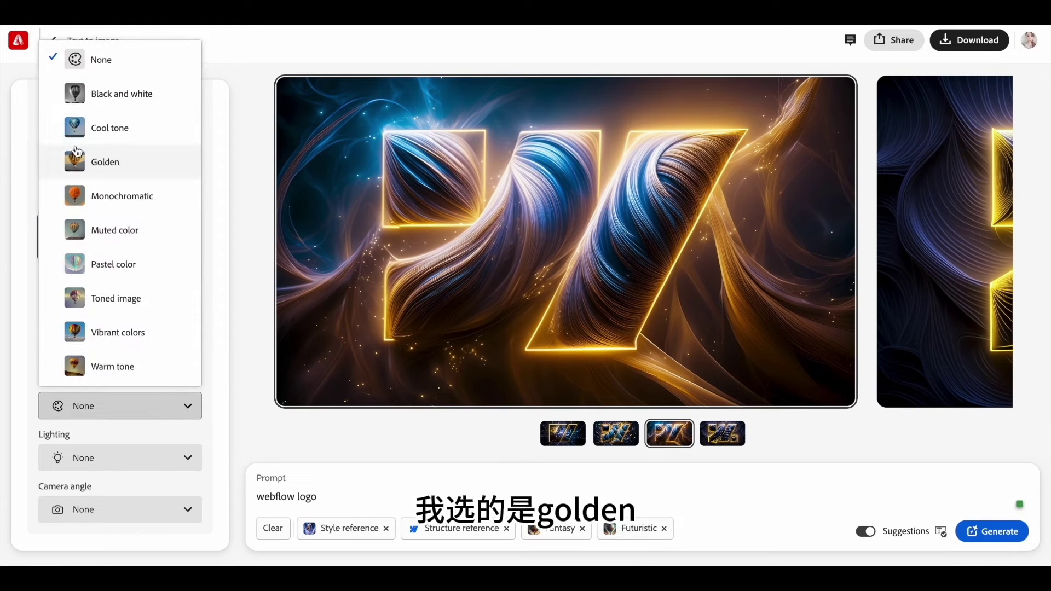
{"action": "left_click", "coordinate": [97, 164]}
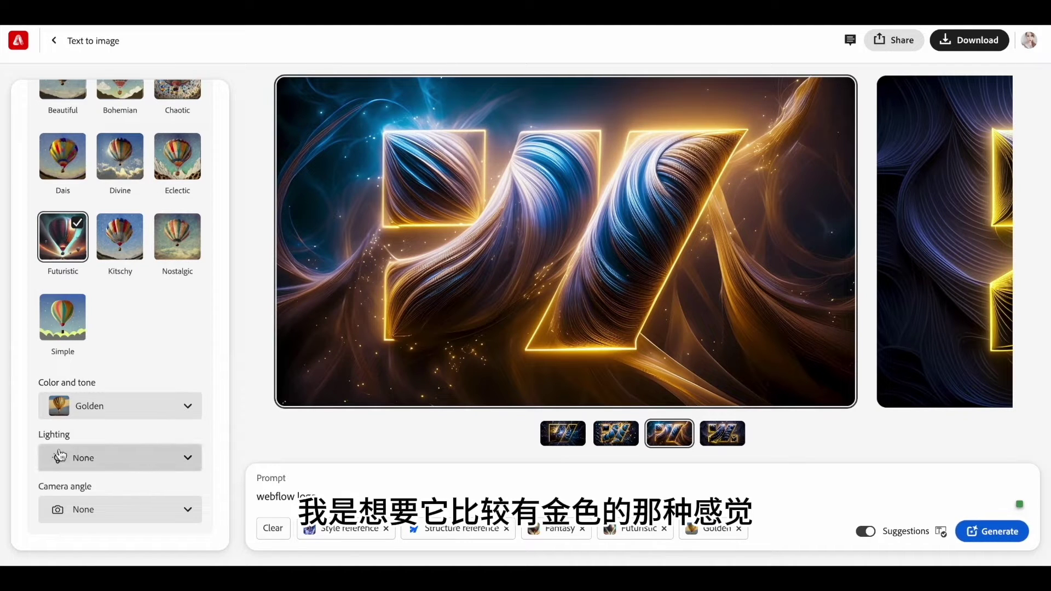
- Look through the lighting options without choosing one, set the camera angle to Wide angle, and generate the images
{"action": "left_click", "coordinate": [115, 463]}
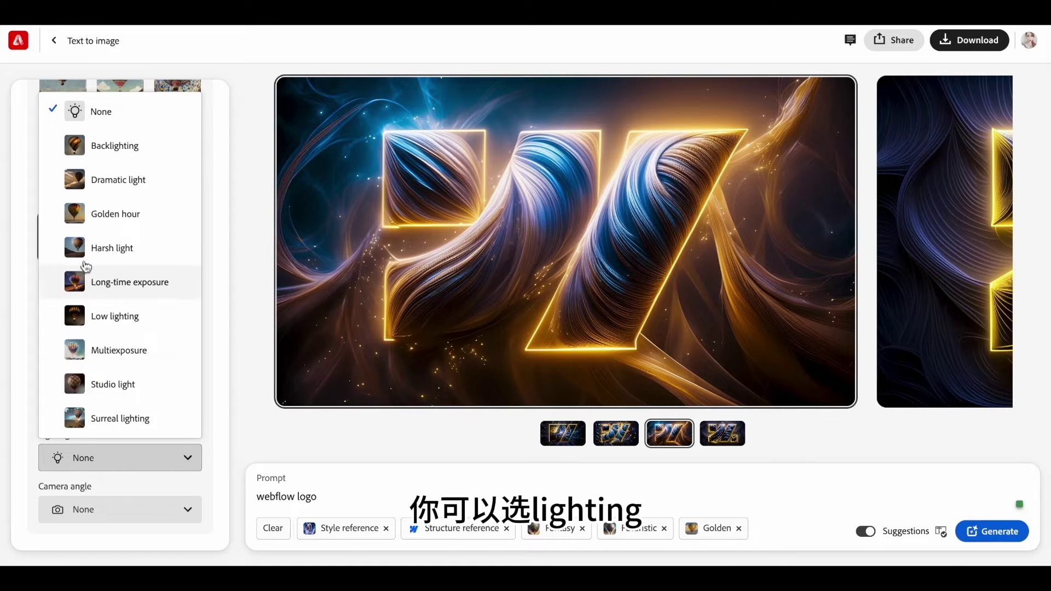
{"action": "left_click", "coordinate": [29, 336]}
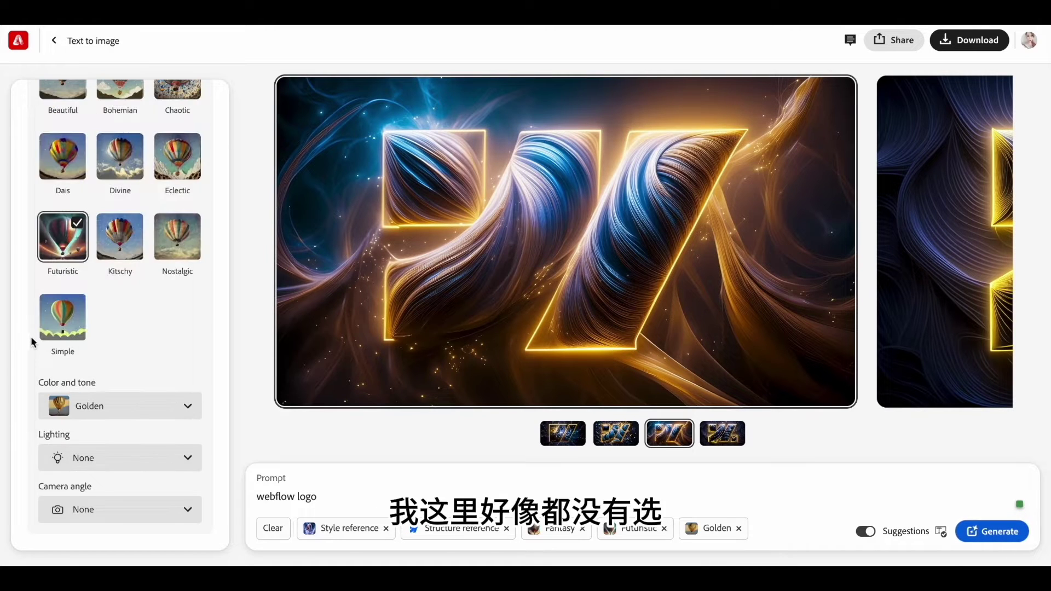
{"action": "left_click", "coordinate": [191, 507]}
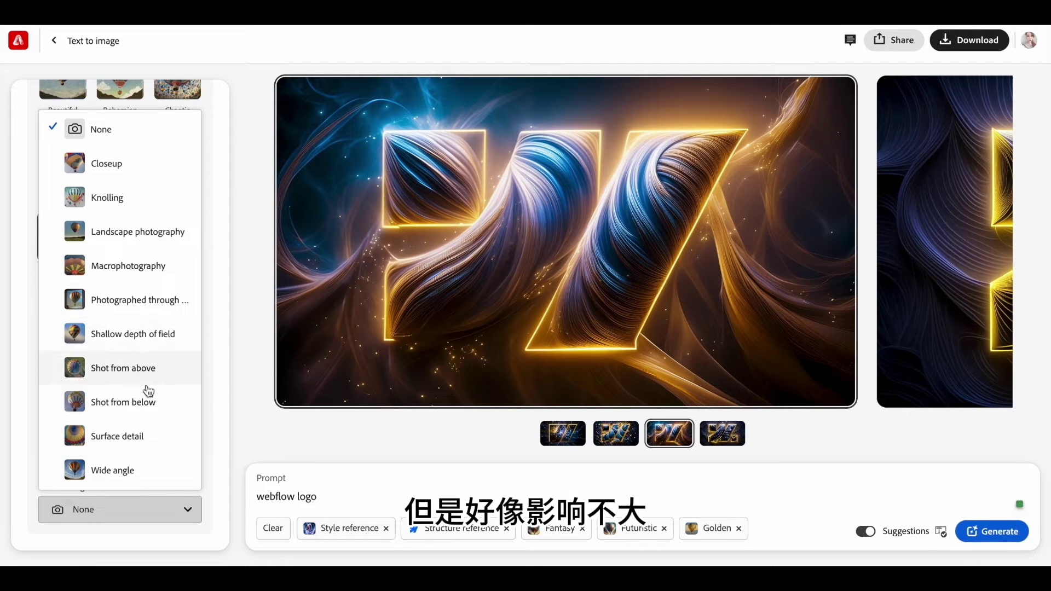
{"action": "left_click", "coordinate": [178, 470]}
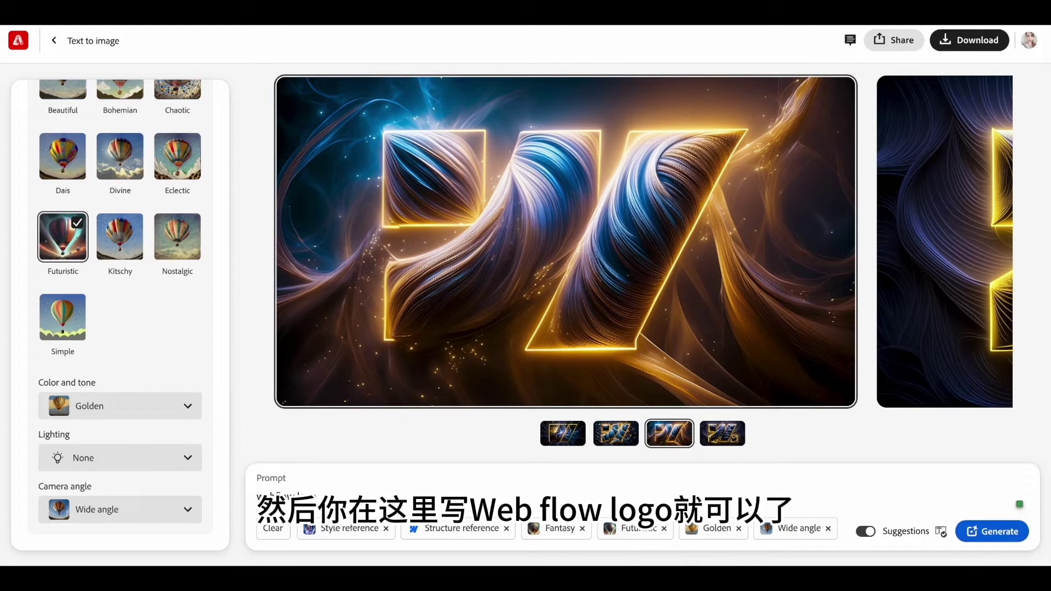
{"action": "left_click", "coordinate": [1010, 541]}
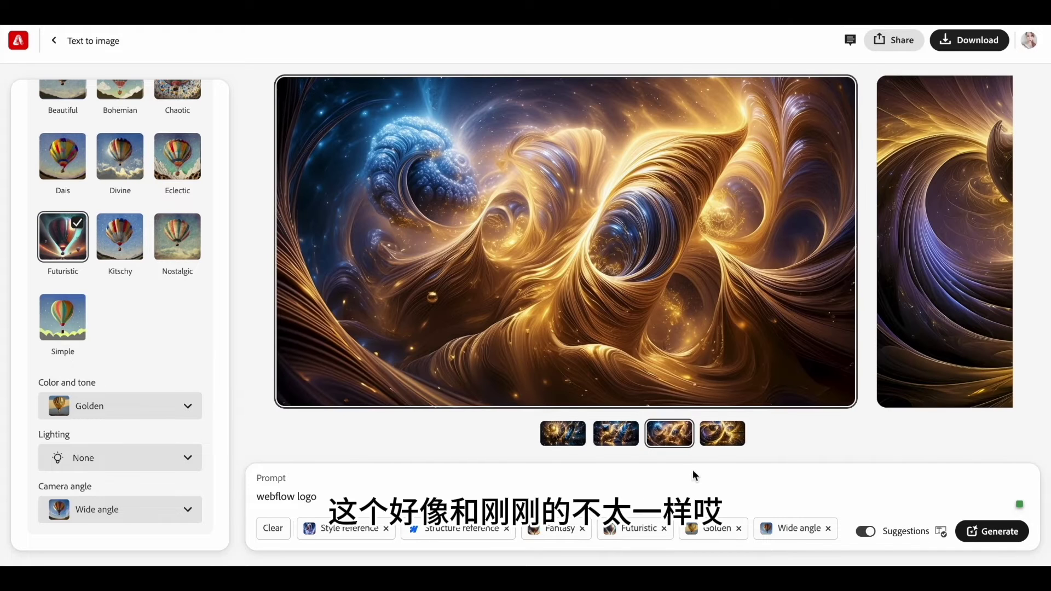
- Compare the newly generated logo variations and go back up through the effect settings
{"action": "left_click", "coordinate": [606, 438]}
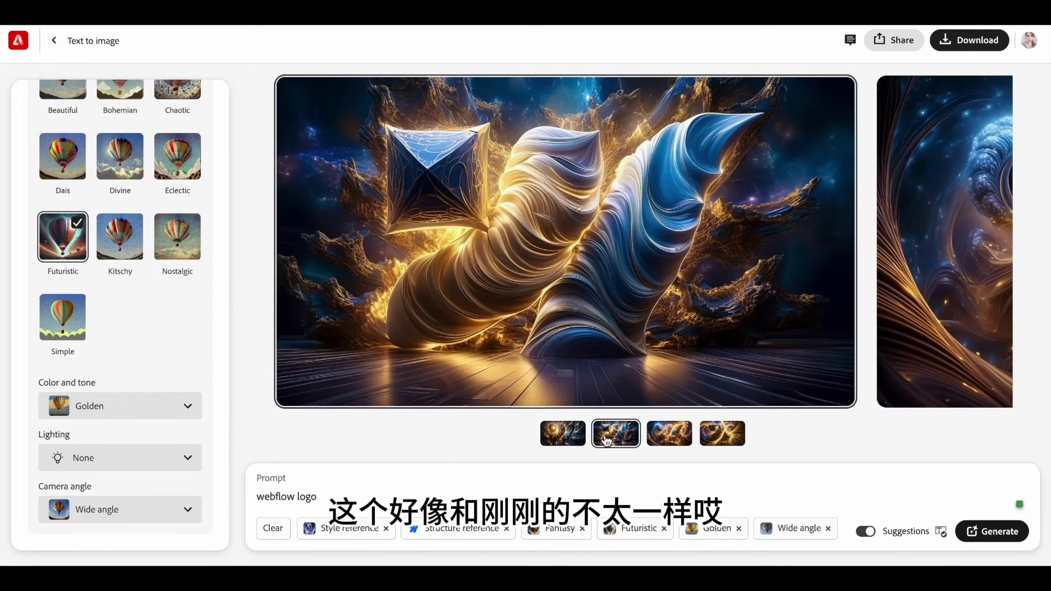
{"action": "left_click", "coordinate": [674, 432]}
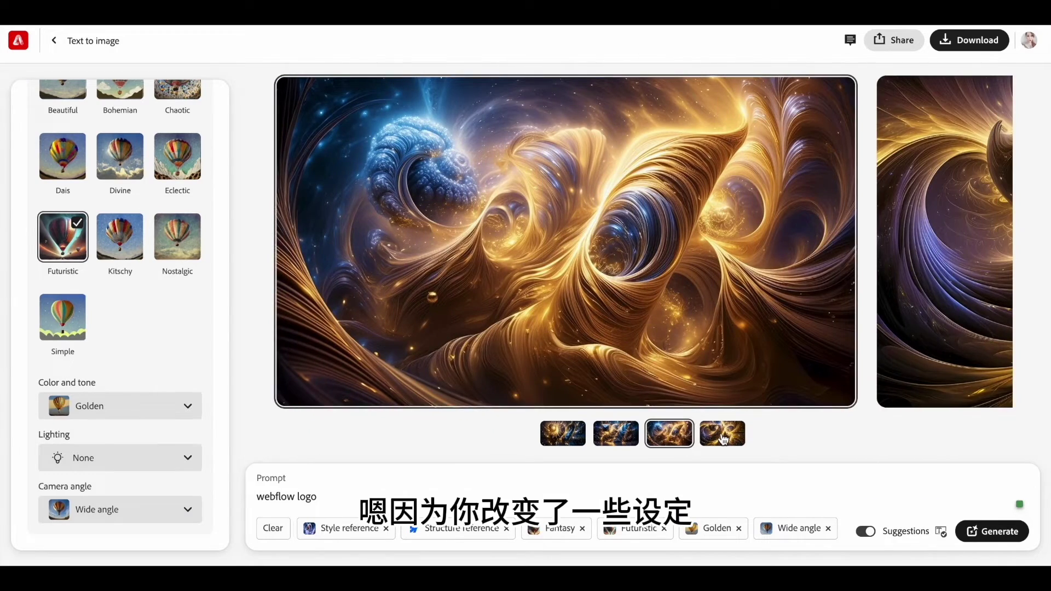
{"action": "left_click", "coordinate": [723, 438]}
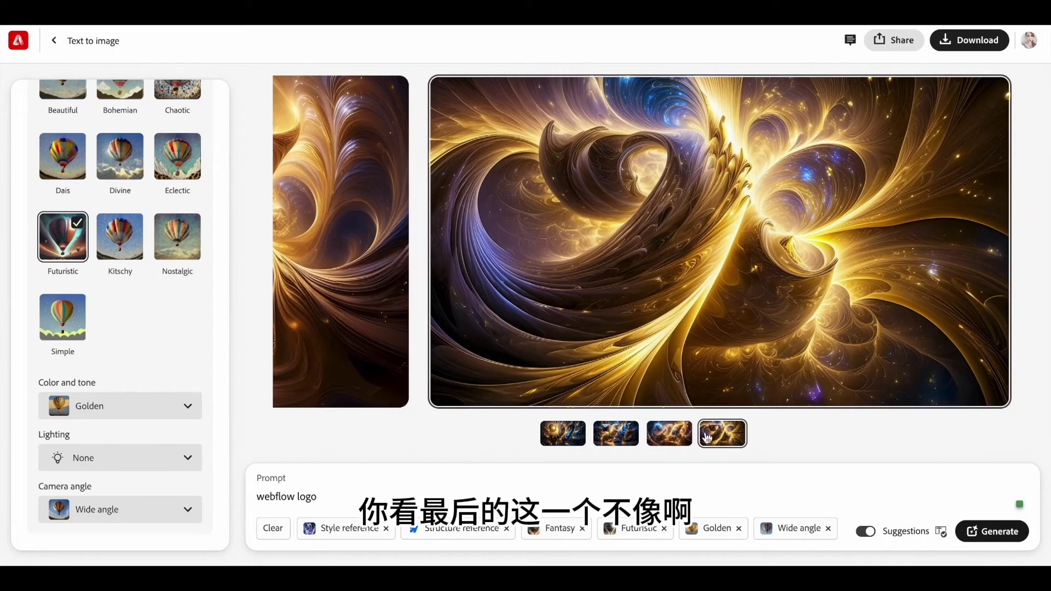
{"action": "left_click", "coordinate": [668, 442]}
{"action": "left_click", "coordinate": [616, 435]}
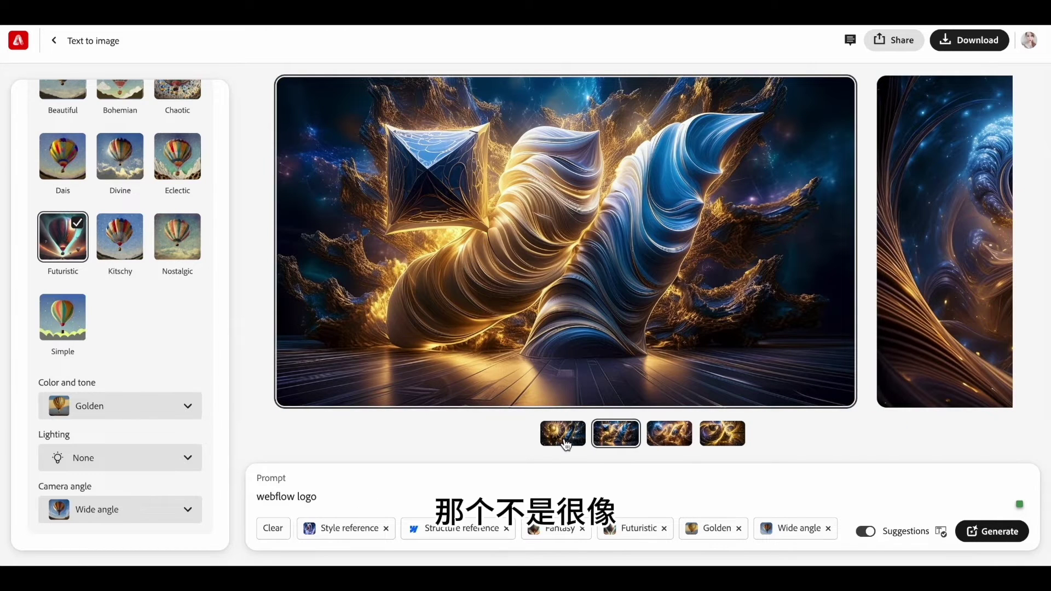
{"action": "scroll", "coordinate": [58, 164], "scroll_direction": "up", "scroll_amount": 20}
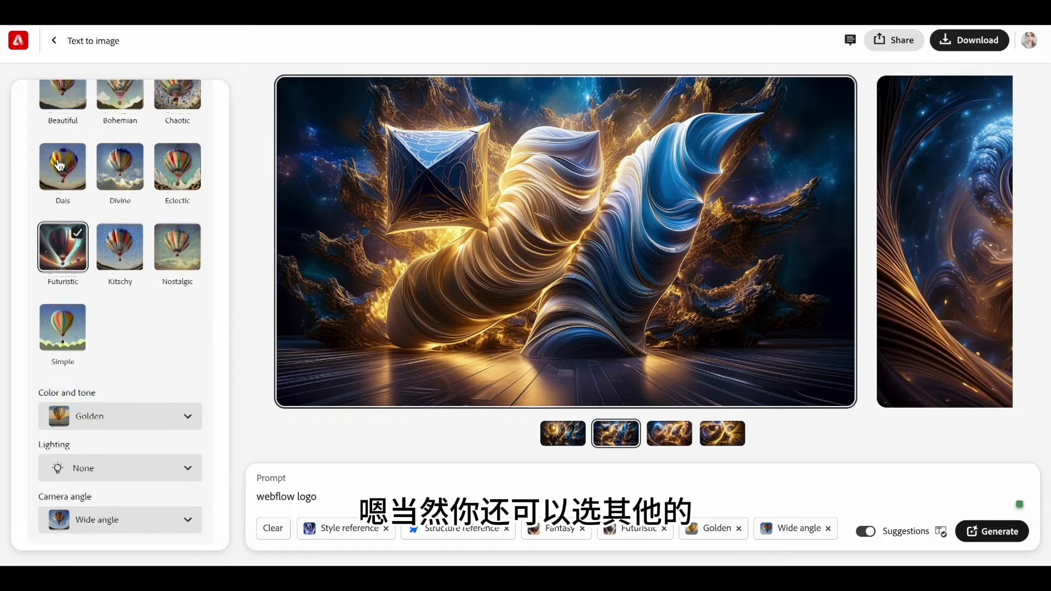
{"action": "scroll", "coordinate": [58, 164], "scroll_direction": "up", "scroll_amount": 20}
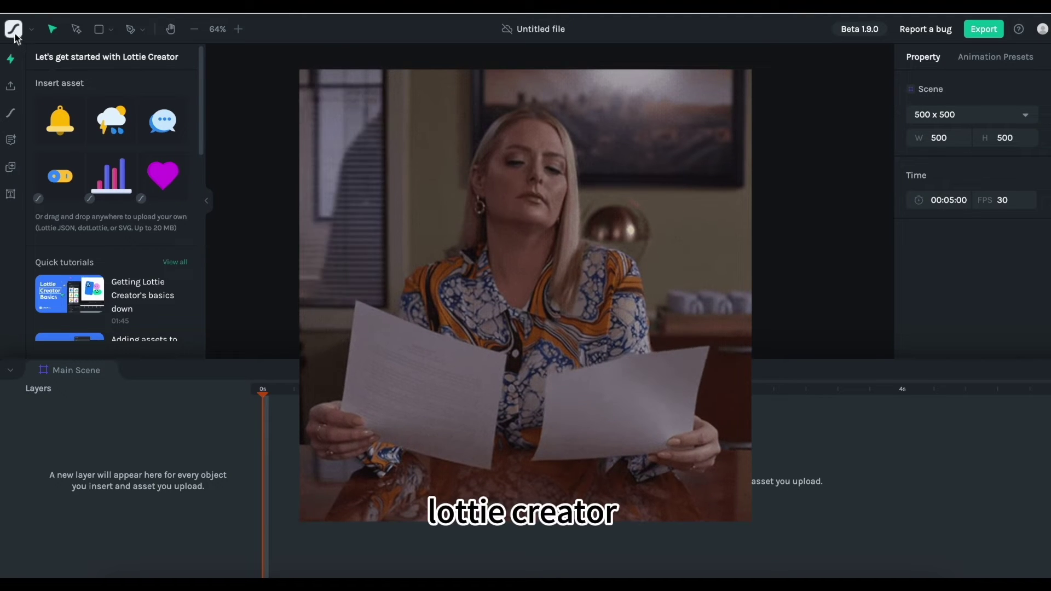
- In Lottie Creator, open the AI Prompt to Vector generator and enter "VR headset" as the image description
{"action": "left_click", "coordinate": [11, 141]}
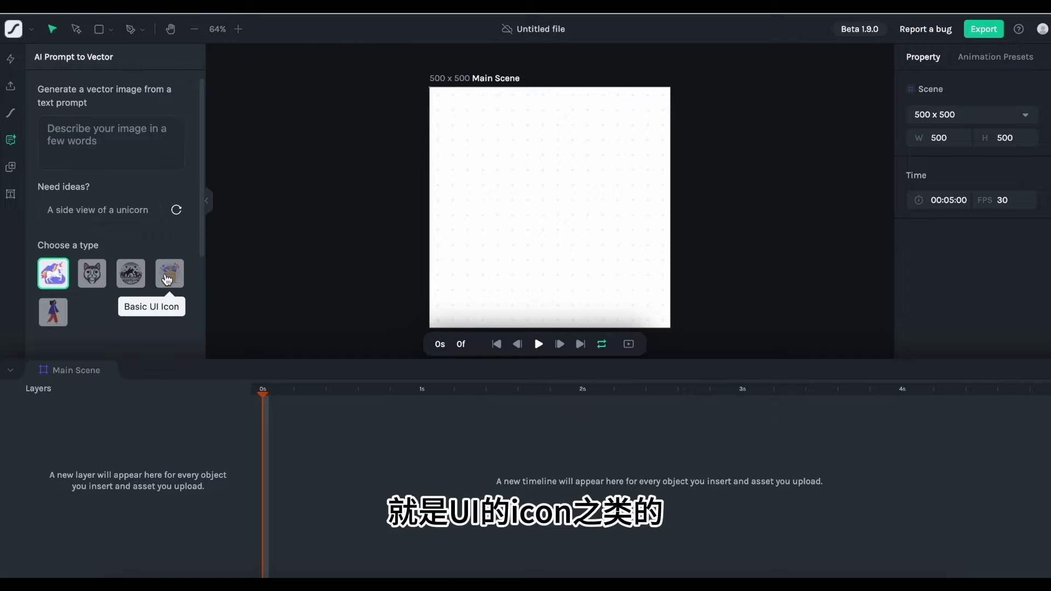
{"action": "scroll", "coordinate": [50, 276], "scroll_direction": "down", "scroll_amount": 1}
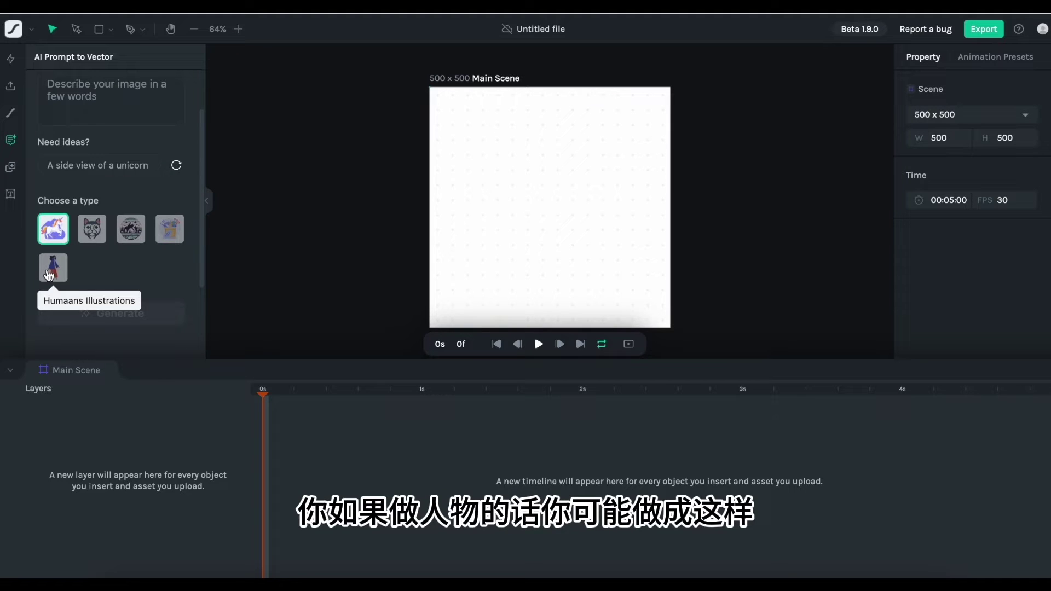
{"action": "scroll", "coordinate": [197, 190], "scroll_direction": "up", "scroll_amount": 1}
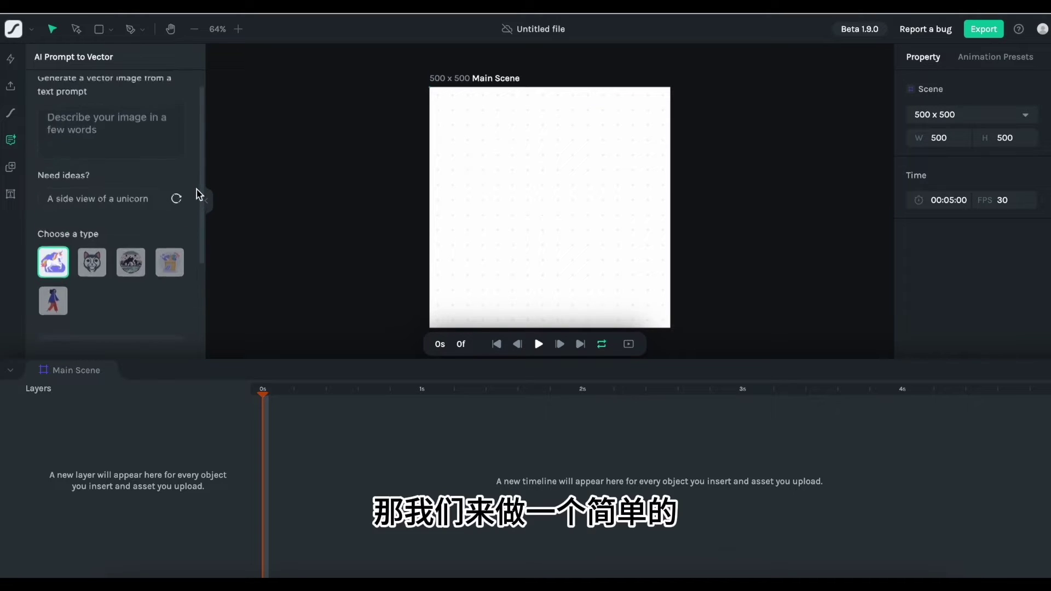
{"action": "scroll", "coordinate": [196, 190], "scroll_direction": "up", "scroll_amount": 1}
{"action": "left_click", "coordinate": [108, 151]}
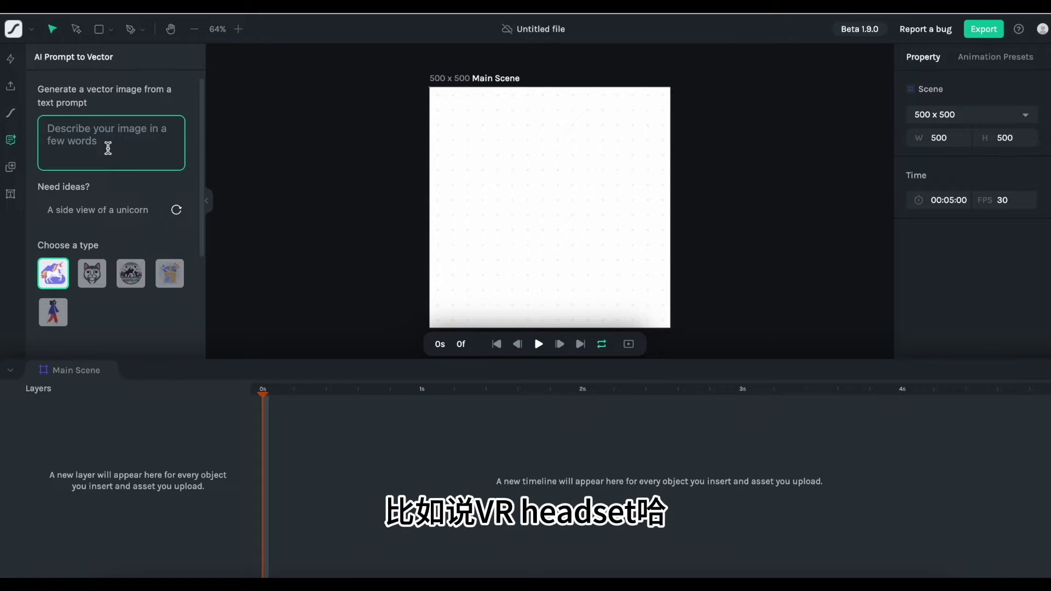
{"action": "type", "text": "V"}
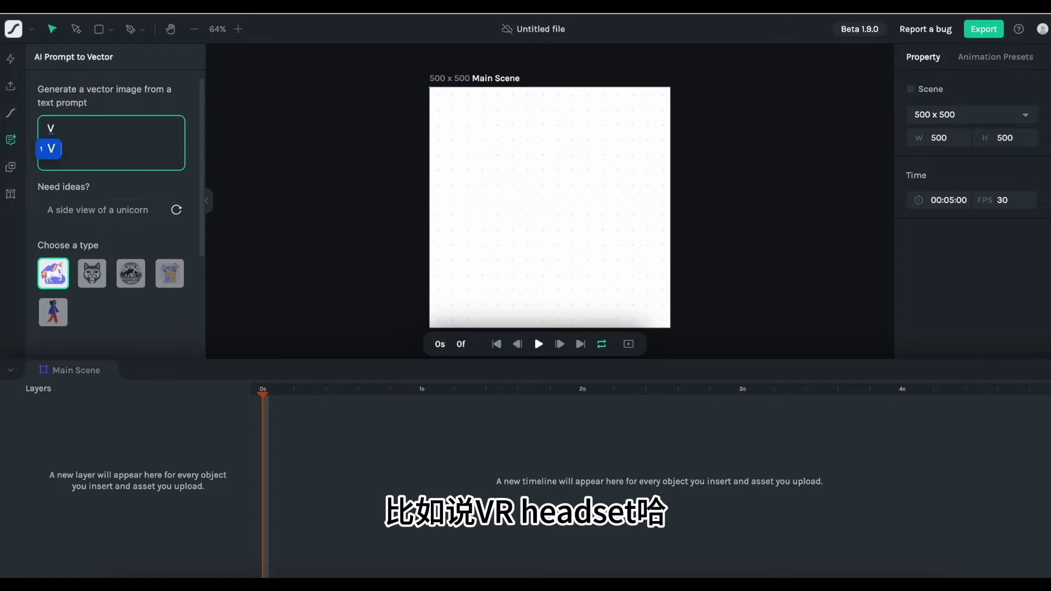
{"action": "type", "text": "R headset"}
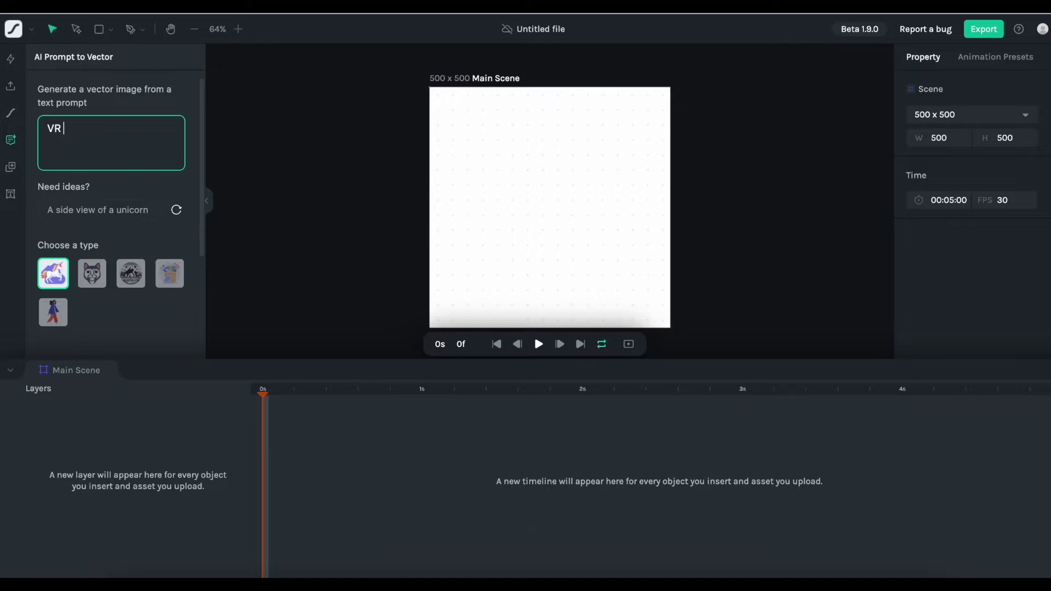
- Choose the Flat Icon type and generate the vector image
{"action": "left_click", "coordinate": [62, 282]}
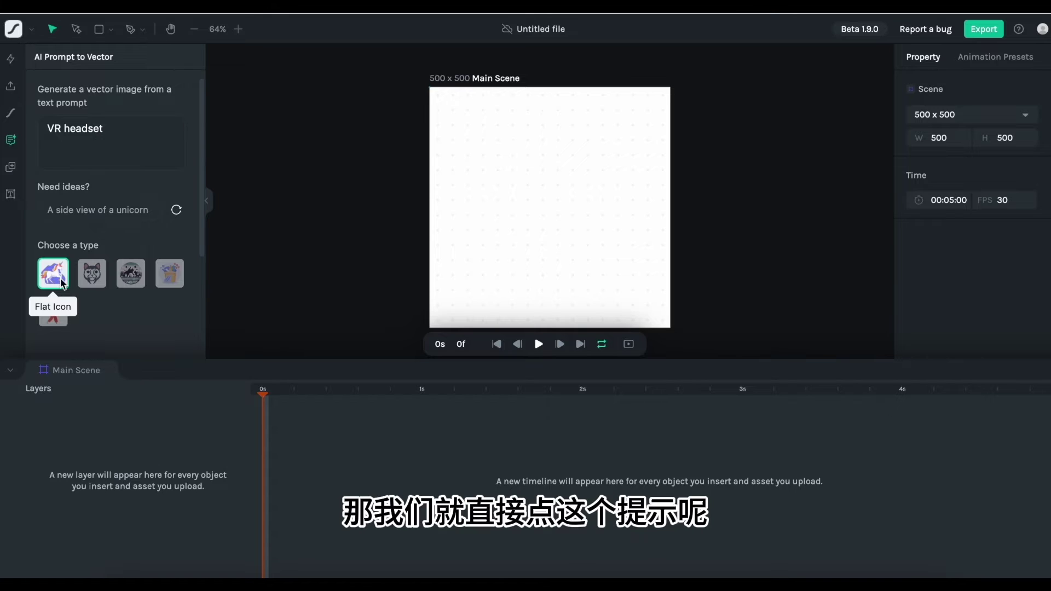
{"action": "left_click_drag", "start_coordinate": [203, 101], "coordinate": [206, 184]}
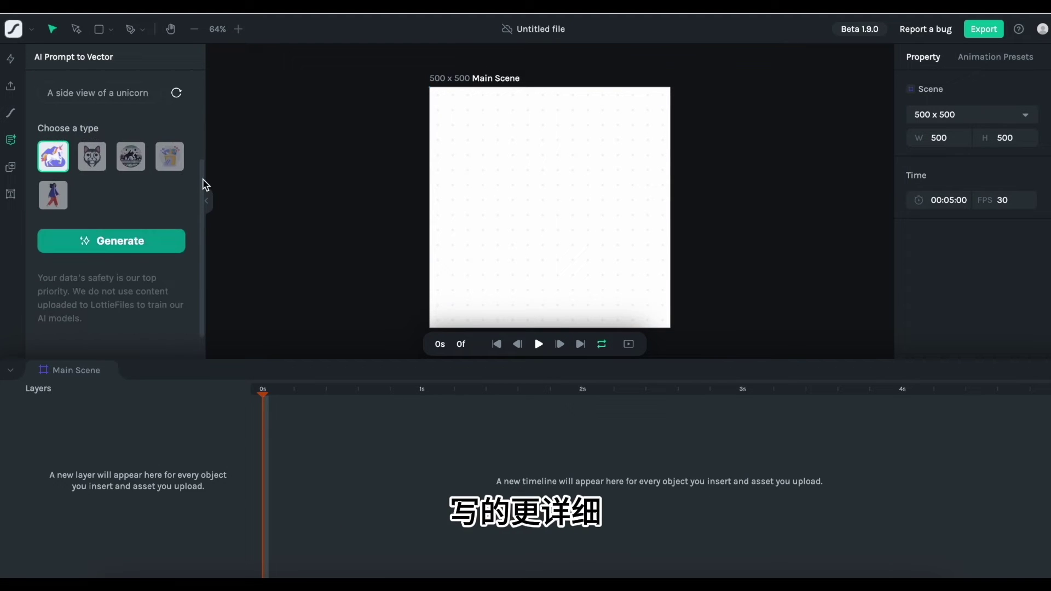
{"action": "left_click", "coordinate": [141, 253]}
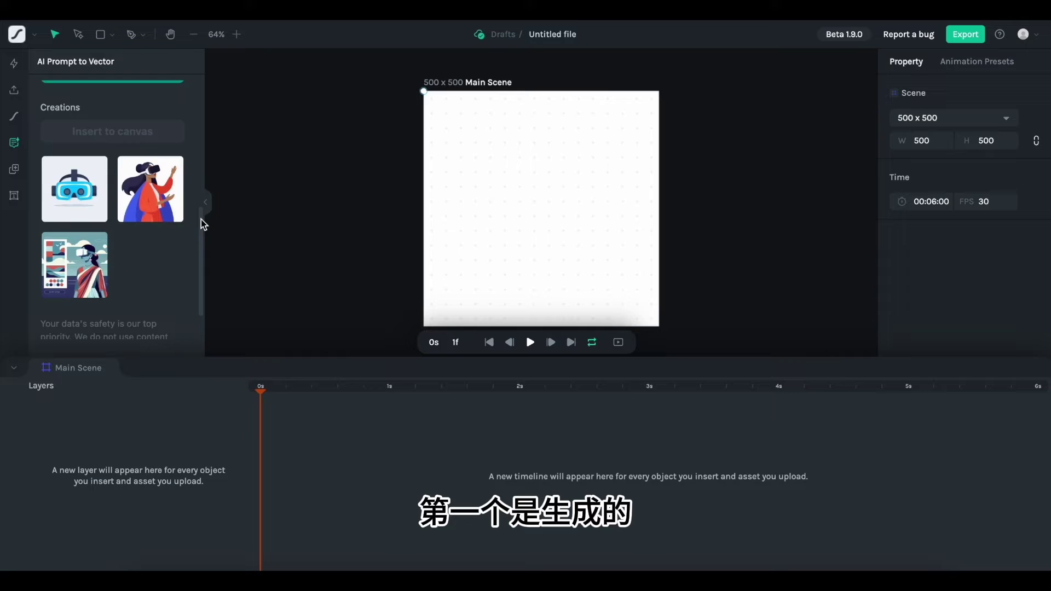
- Review the generated creations and insert the blue VR headset icon into the canvas
{"action": "left_click_drag", "start_coordinate": [202, 219], "coordinate": [202, 178]}
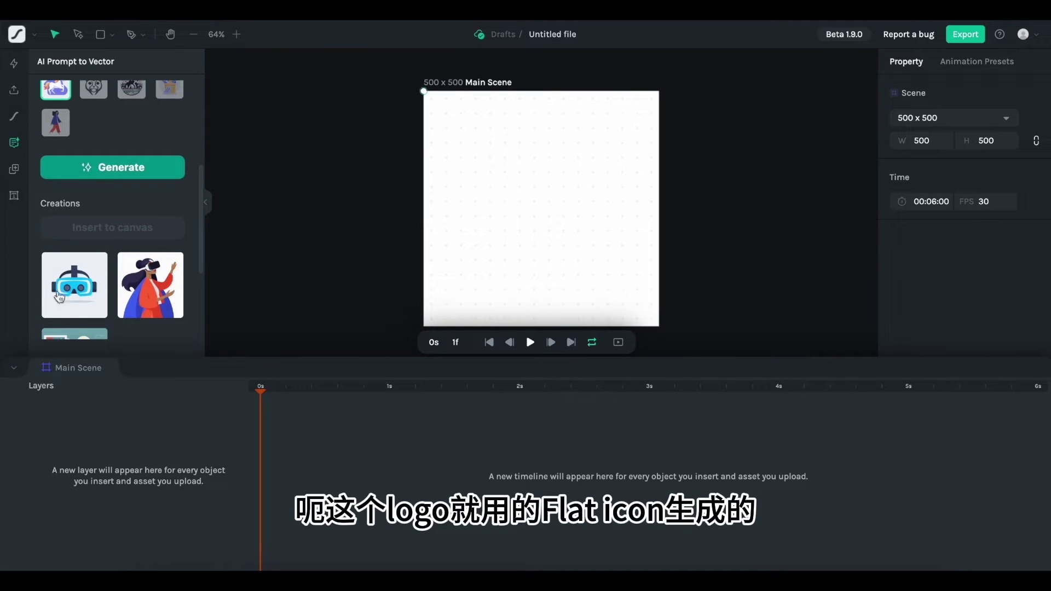
{"action": "scroll", "coordinate": [199, 216], "scroll_direction": "down", "scroll_amount": 1}
{"action": "scroll", "coordinate": [198, 214], "scroll_direction": "up", "scroll_amount": 2}
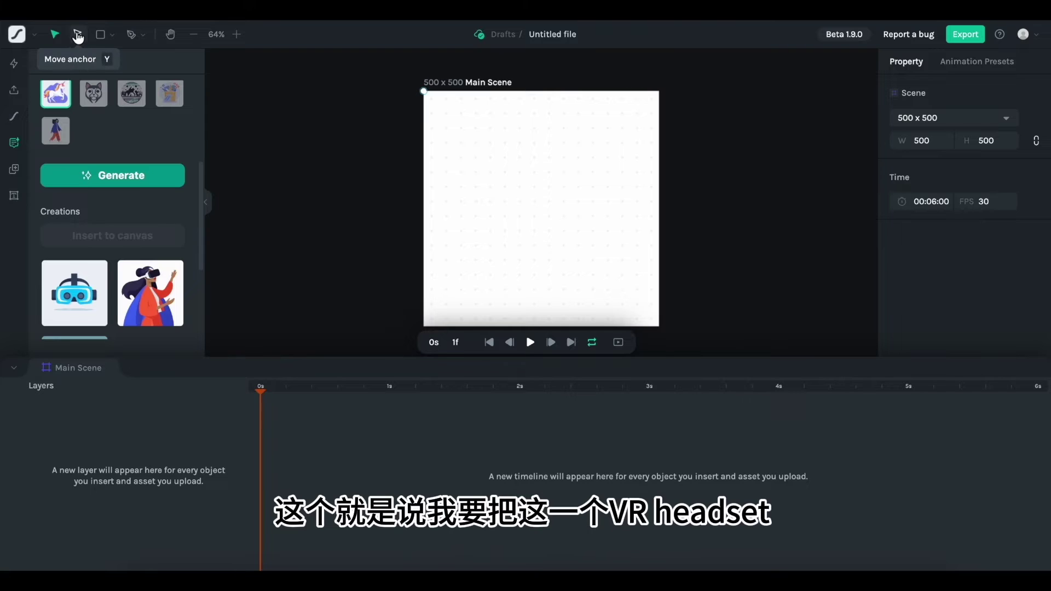
{"action": "left_click", "coordinate": [66, 275]}
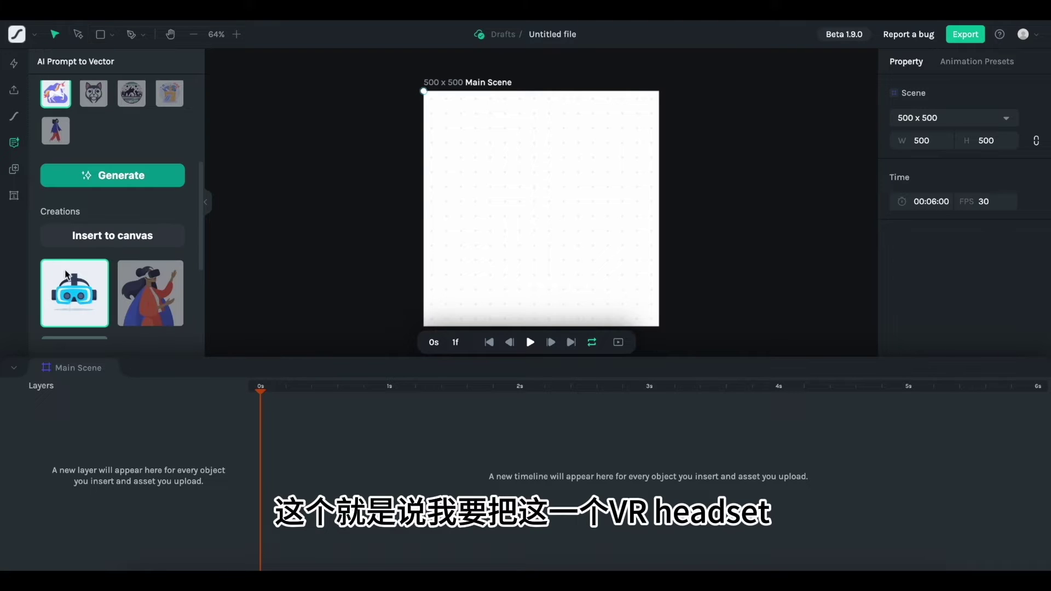
{"action": "left_click", "coordinate": [71, 242]}
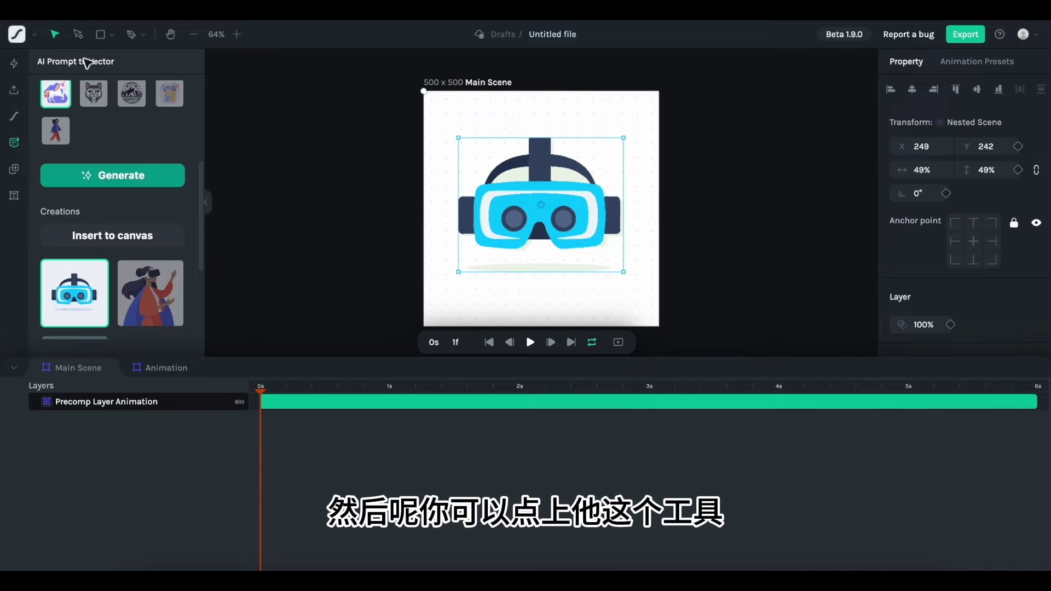
- Set the headset layer's anchor point to its bottom centre and its rotation angle to 45°
{"action": "left_click", "coordinate": [78, 35]}
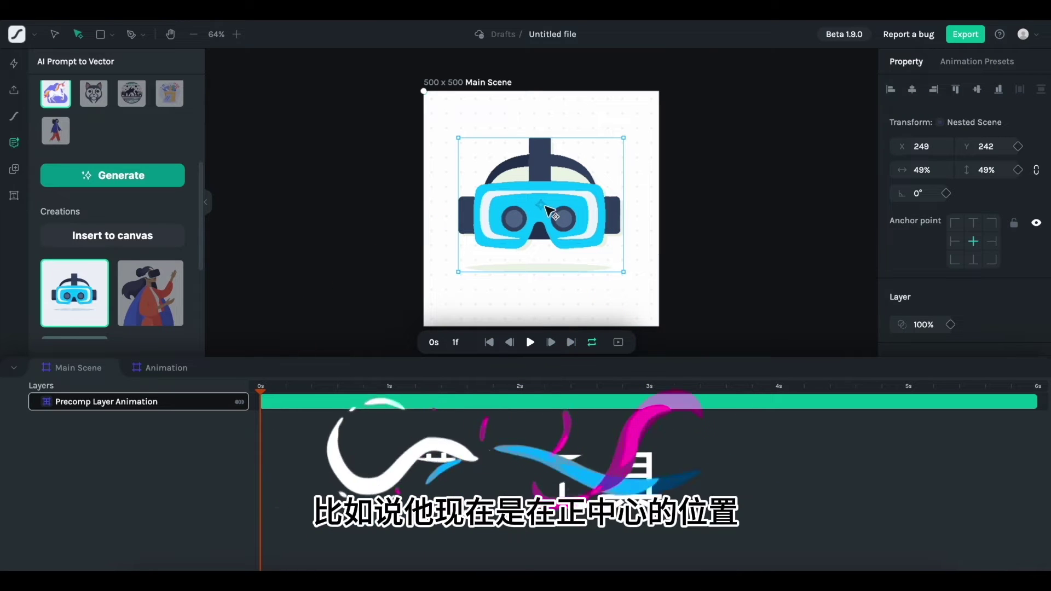
{"action": "left_click", "coordinate": [973, 260]}
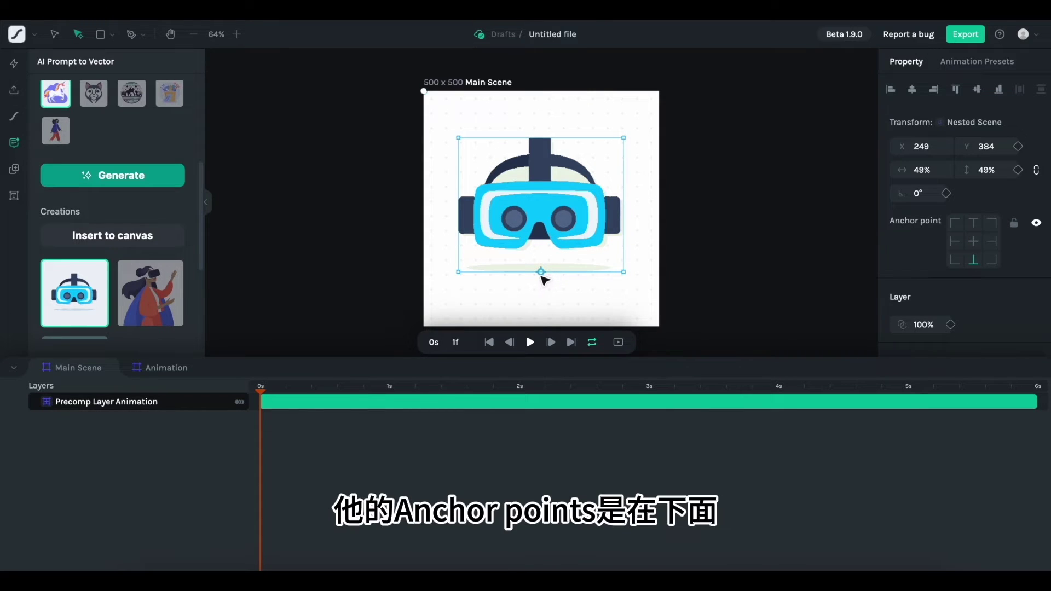
{"action": "left_click", "coordinate": [915, 193]}
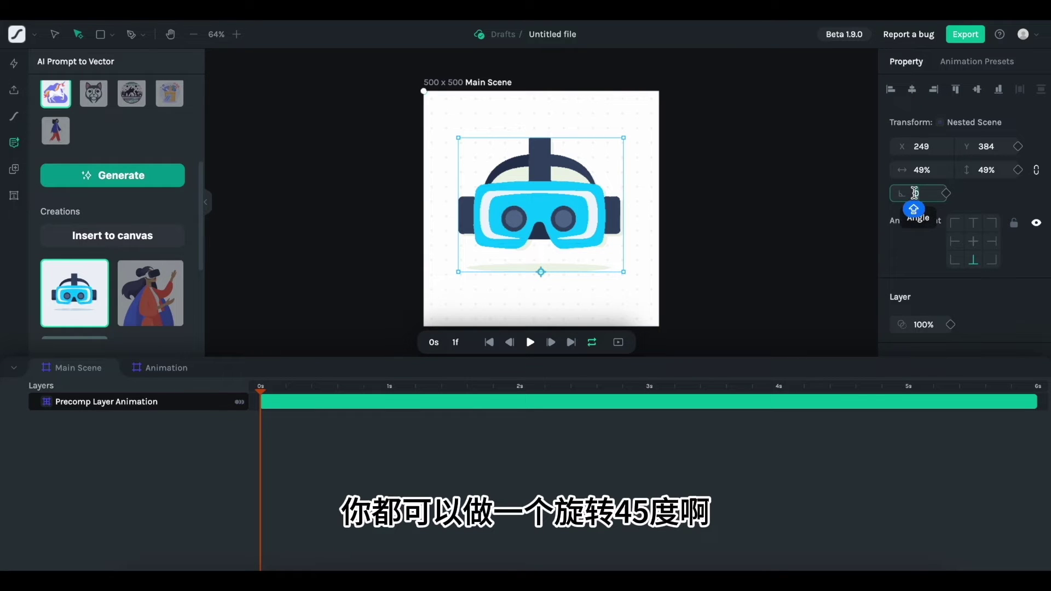
{"action": "type", "text": "45"}
{"action": "key", "text": "Return"}
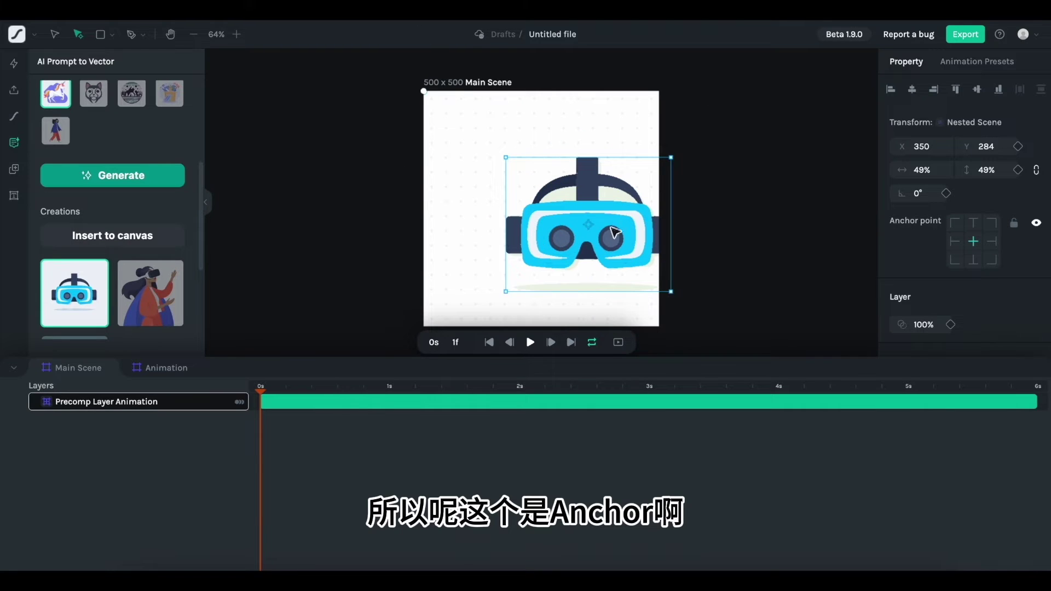
- Shift the headset's anchor point down near its lower edge, then move the headset to about X 272, Y 378 on the canvas
{"action": "left_click_drag", "start_coordinate": [589, 224], "coordinate": [595, 291]}
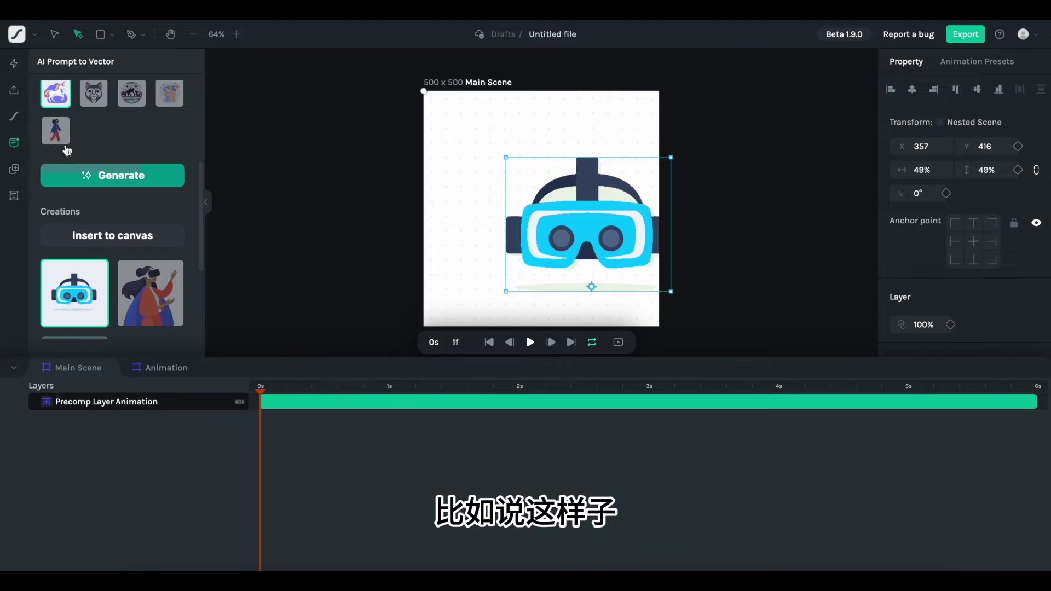
{"action": "left_click", "coordinate": [54, 34]}
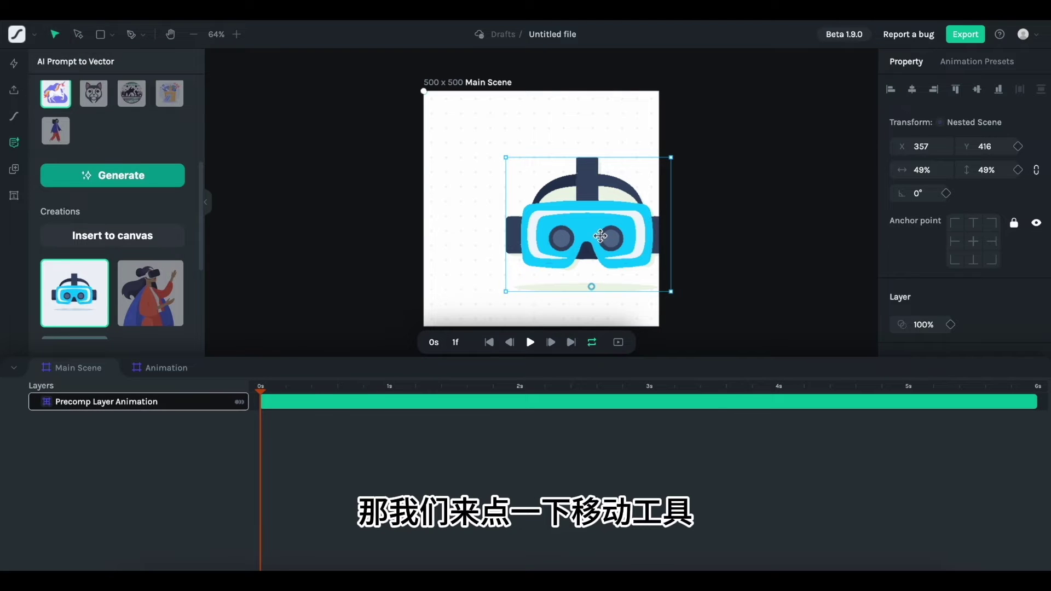
{"action": "left_click_drag", "start_coordinate": [600, 236], "coordinate": [560, 219]}
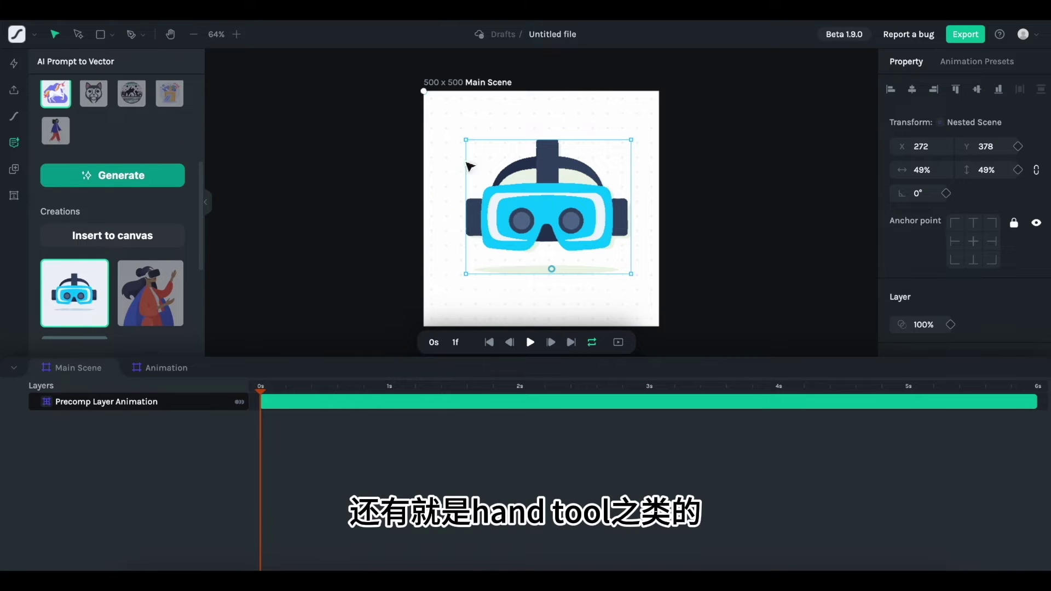
- Look through the getting-started assets, quick tutorials and release news, and open the library of free animations
{"action": "left_click", "coordinate": [14, 66]}
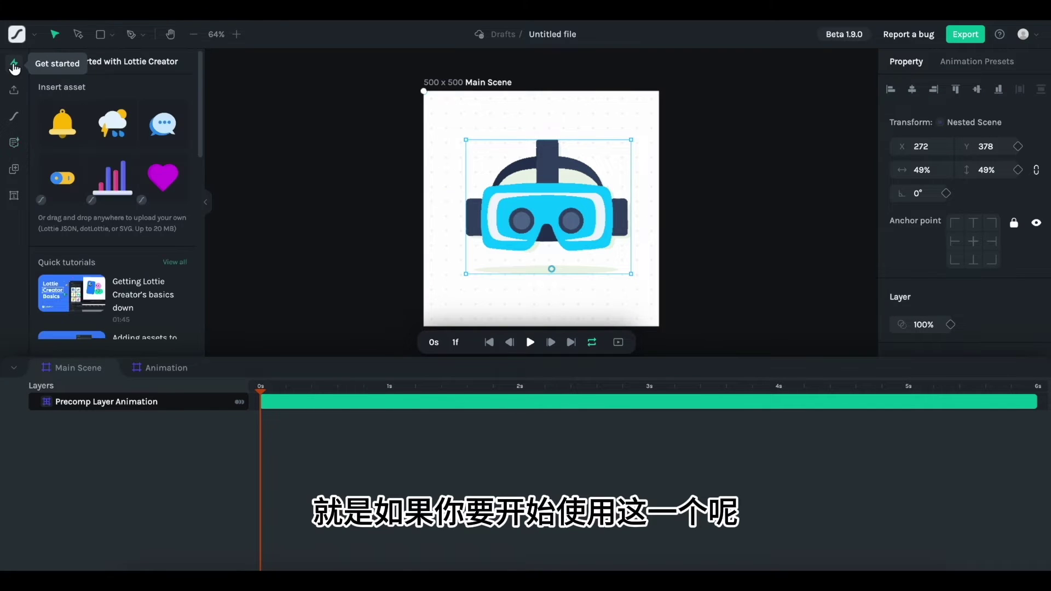
{"action": "scroll", "coordinate": [97, 201], "scroll_direction": "down", "scroll_amount": 2}
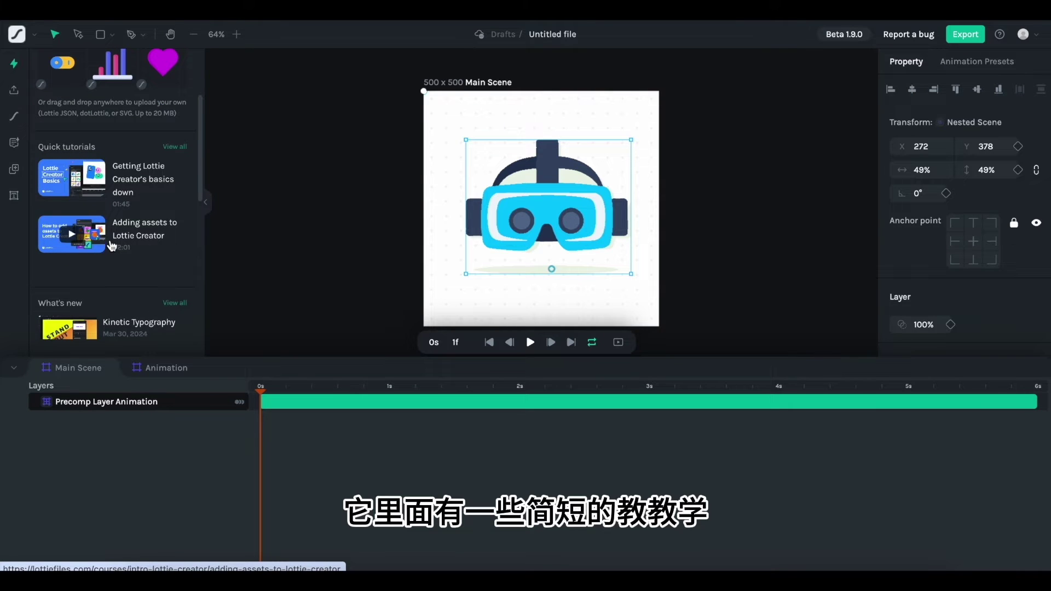
{"action": "scroll", "coordinate": [112, 245], "scroll_direction": "down", "scroll_amount": 1}
{"action": "scroll", "coordinate": [112, 245], "scroll_direction": "down", "scroll_amount": 3}
{"action": "scroll", "coordinate": [111, 241], "scroll_direction": "up", "scroll_amount": 3}
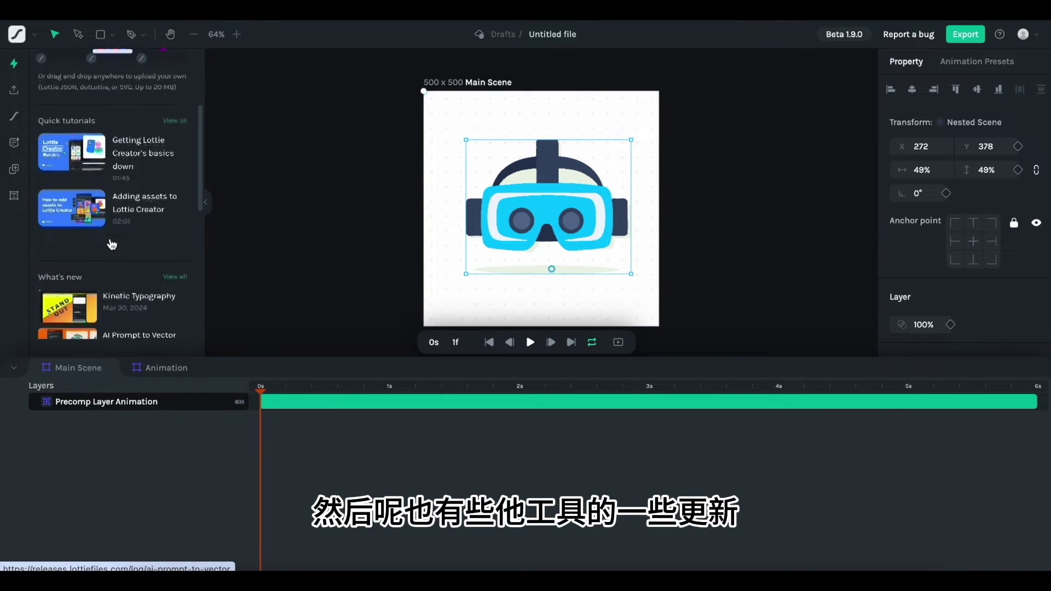
{"action": "scroll", "coordinate": [111, 243], "scroll_direction": "up", "scroll_amount": 5}
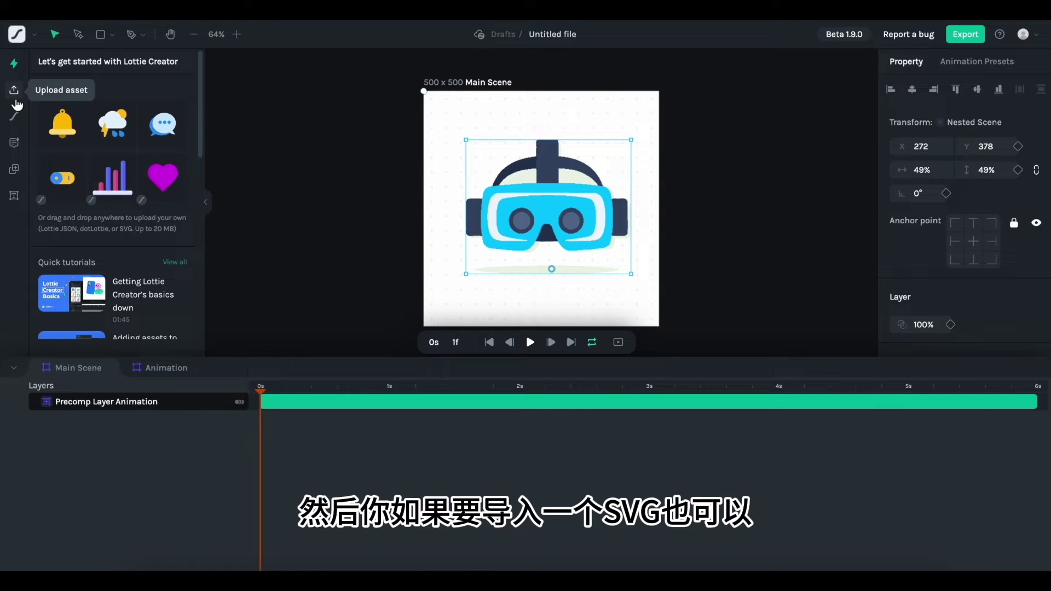
{"action": "left_click", "coordinate": [24, 125]}
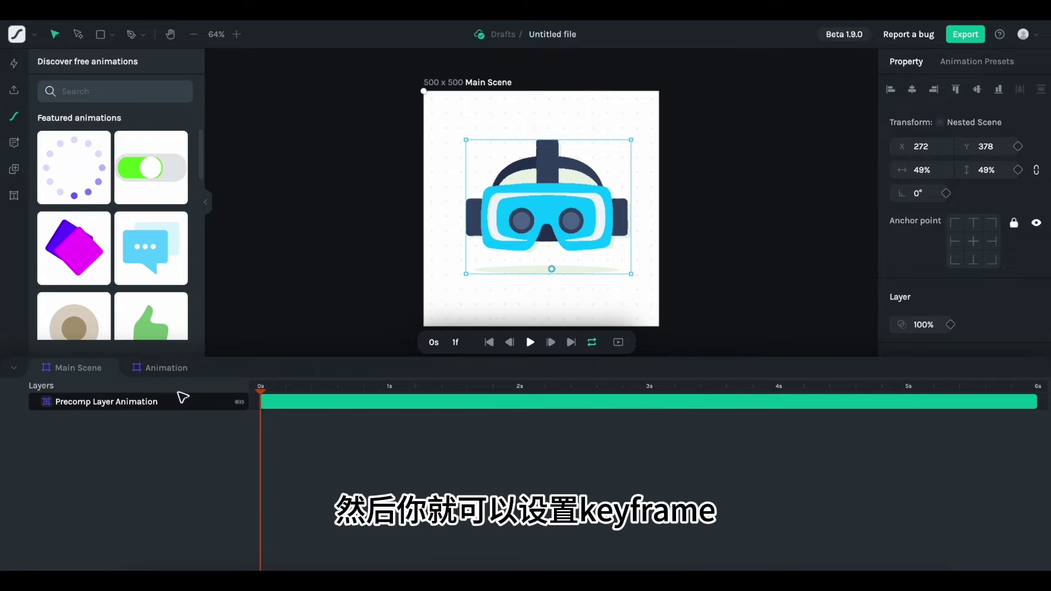
- Enable Scale animation on the headset layer and shrink the headset to about 23% at the 0 s keyframe
{"action": "left_click", "coordinate": [236, 403]}
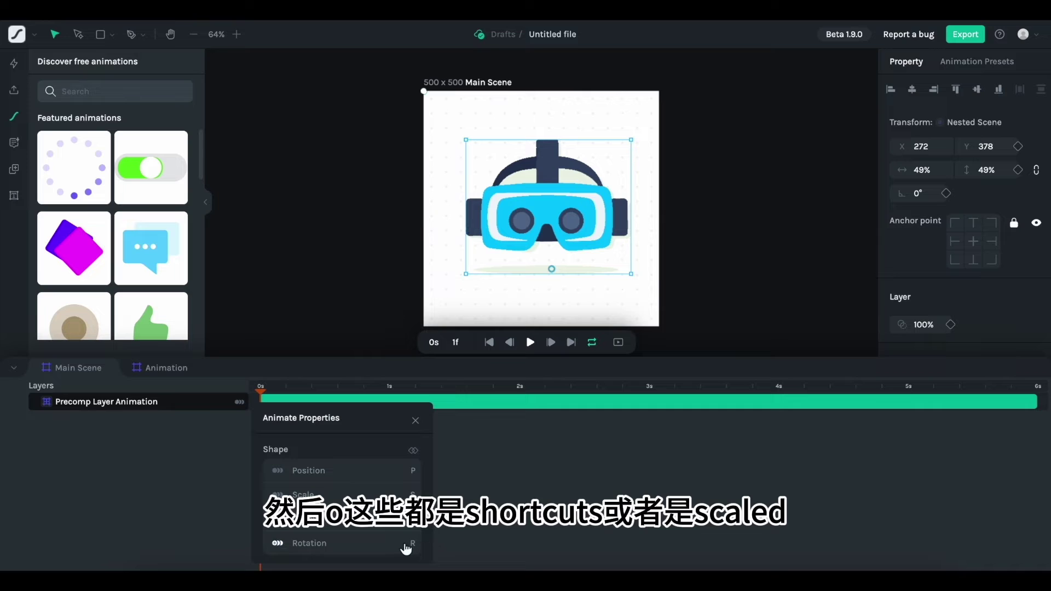
{"action": "left_click", "coordinate": [304, 495]}
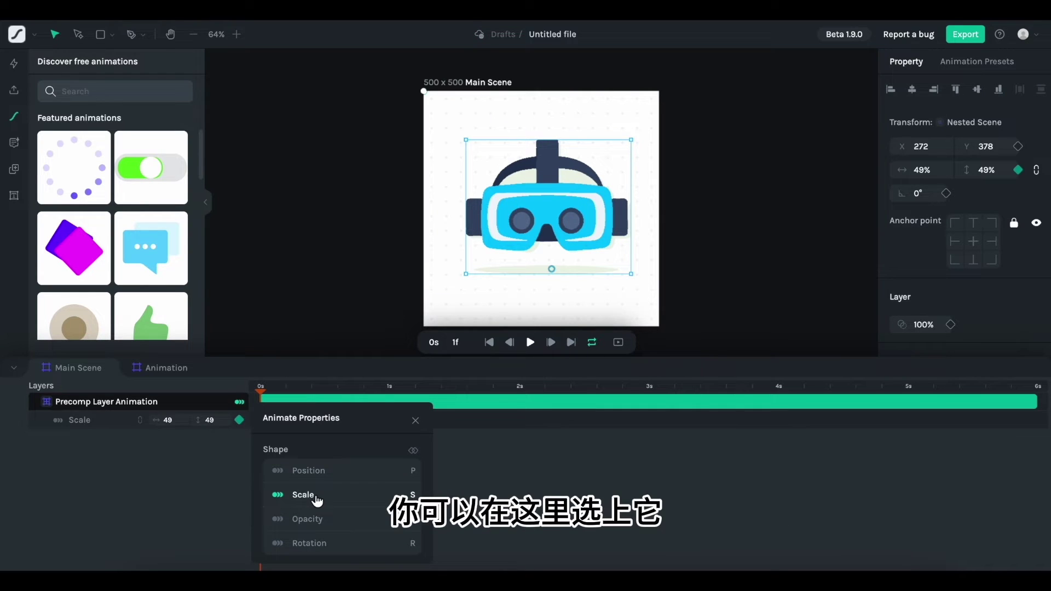
{"action": "left_click_drag", "start_coordinate": [315, 420], "coordinate": [574, 435]}
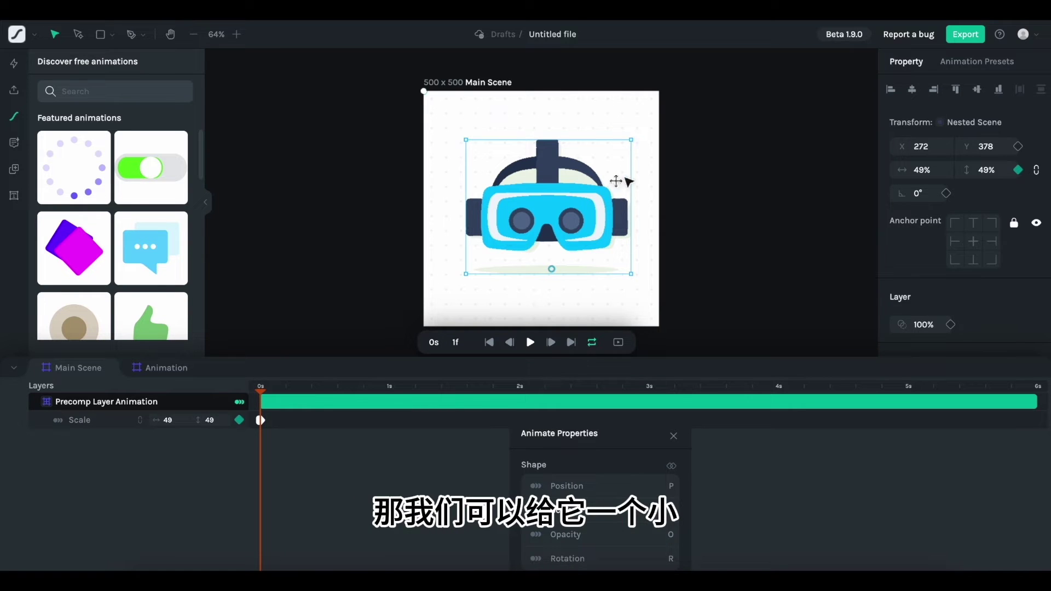
{"action": "left_click_drag", "start_coordinate": [632, 141], "coordinate": [556, 218]}
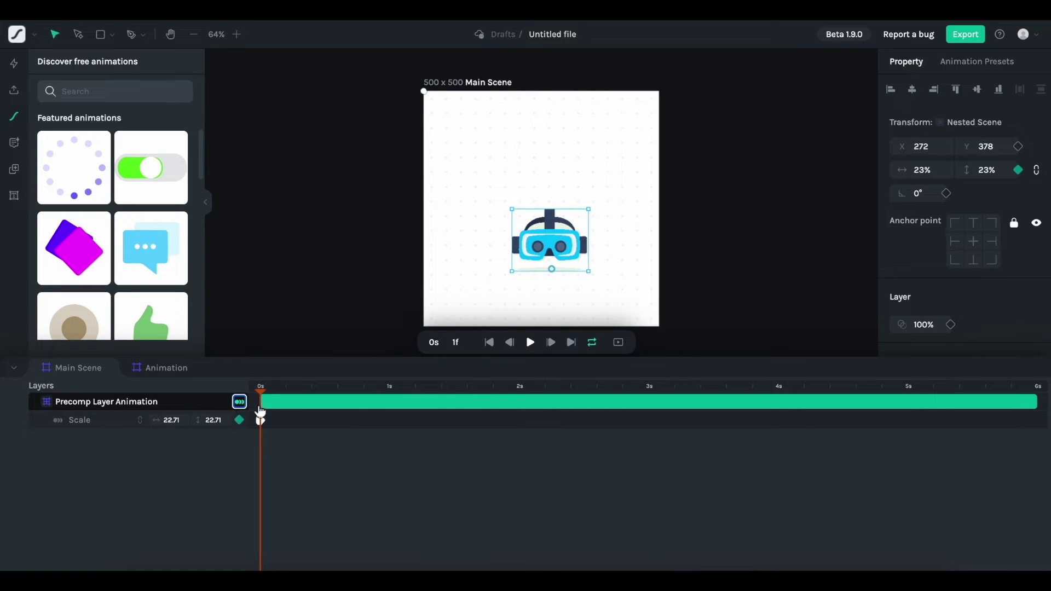
- Add a Scale keyframe at 1 s and enlarge the headset to about 52% there
{"action": "left_click_drag", "start_coordinate": [263, 395], "coordinate": [386, 398]}
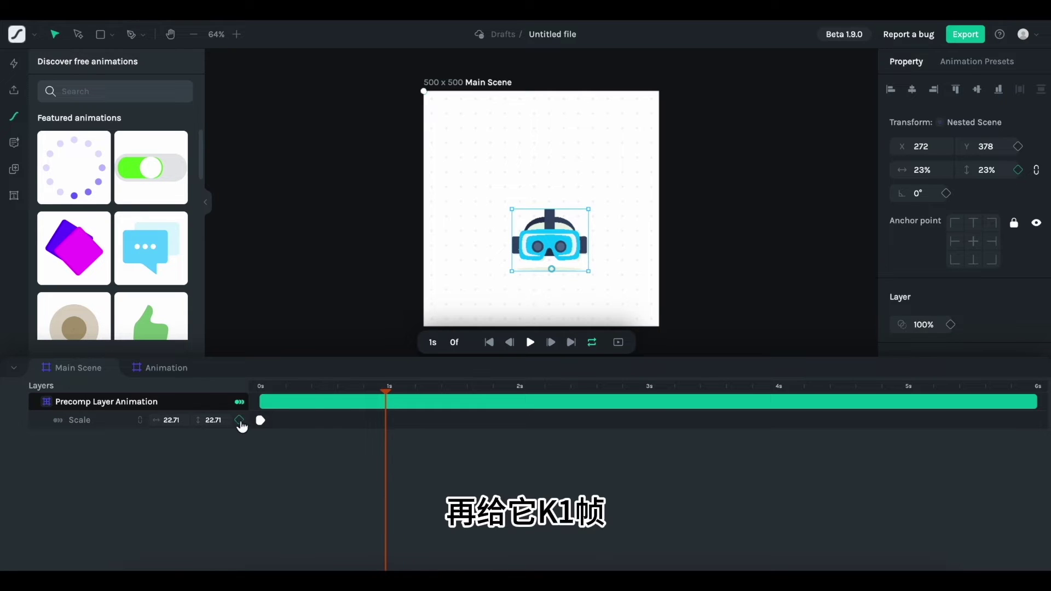
{"action": "left_click", "coordinate": [239, 420]}
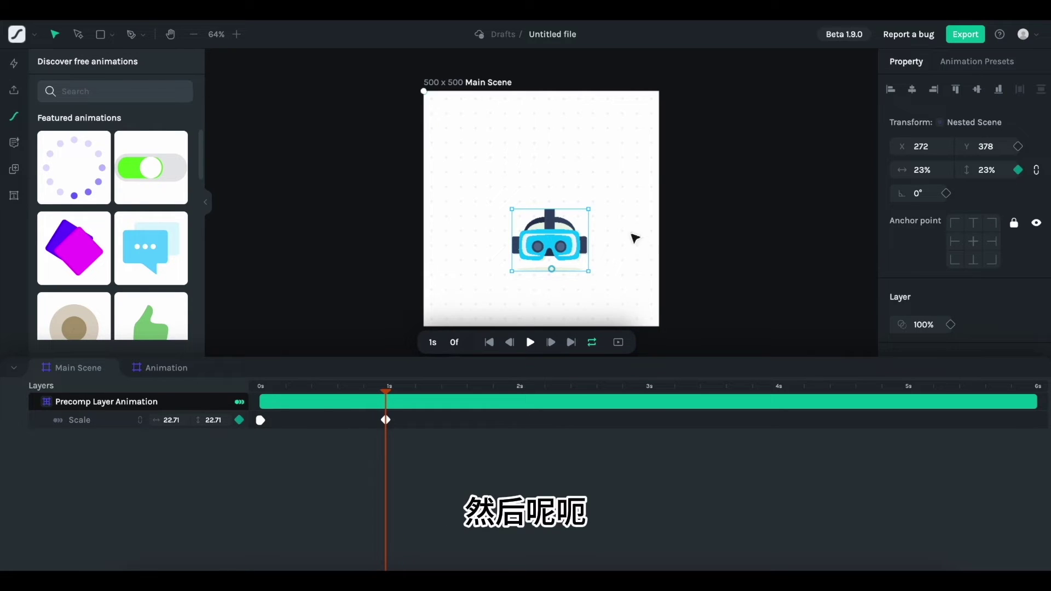
{"action": "left_click_drag", "start_coordinate": [588, 211], "coordinate": [636, 132]}
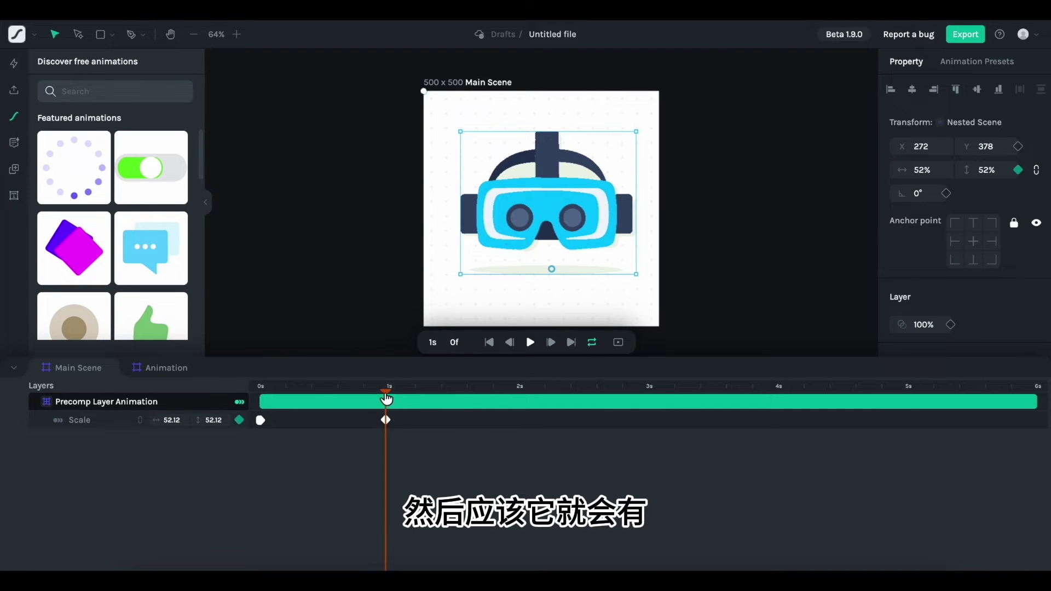
- Return to the start of the timeline and preview the headset's growing animation up to the 1 s keyframe
{"action": "left_click_drag", "start_coordinate": [386, 399], "coordinate": [261, 400]}
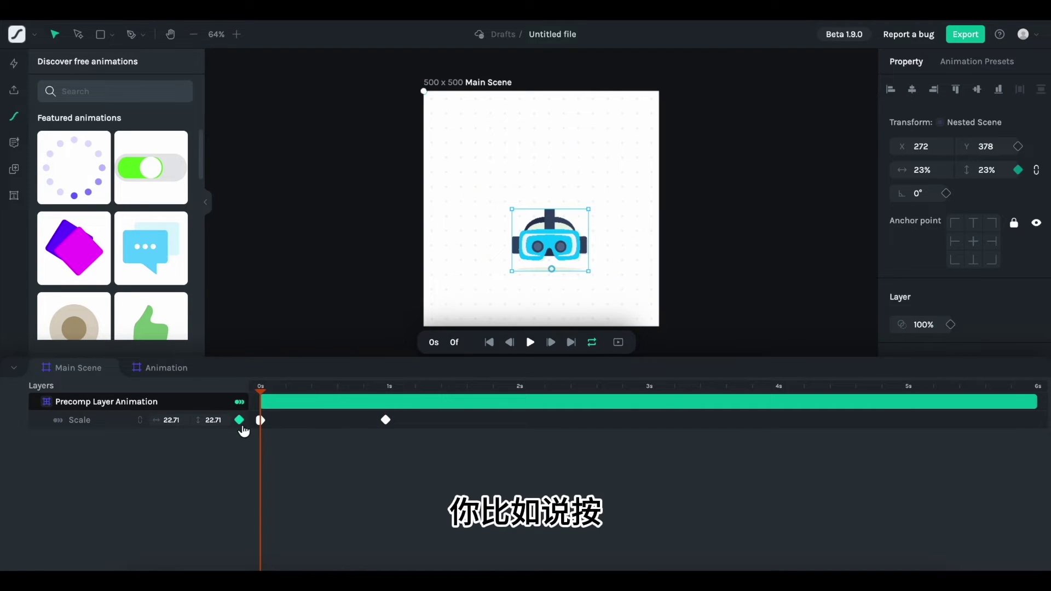
{"action": "key", "text": "space"}
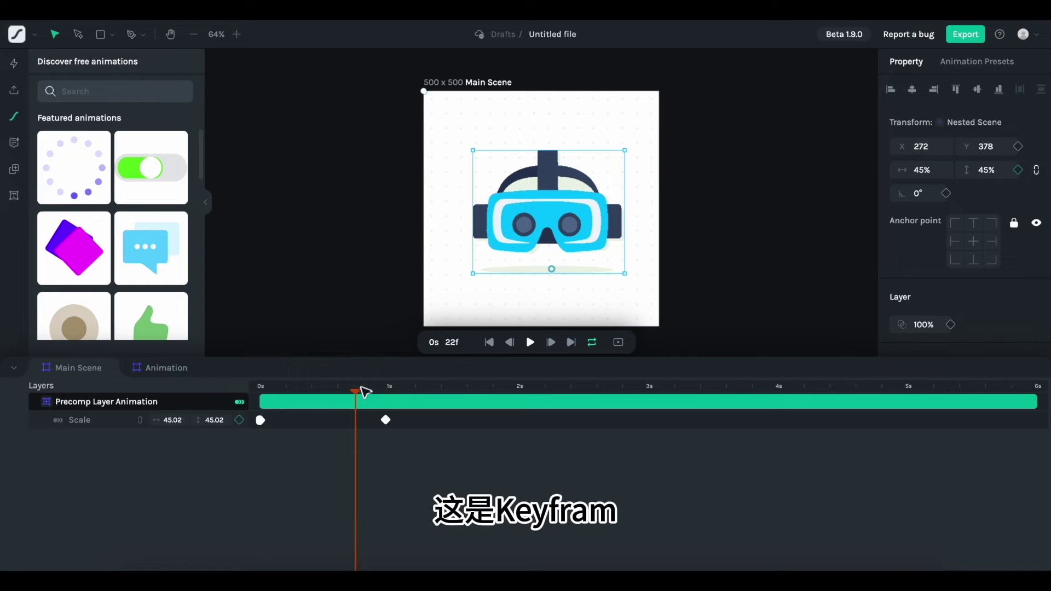
{"action": "left_click_drag", "start_coordinate": [359, 401], "coordinate": [386, 439]}
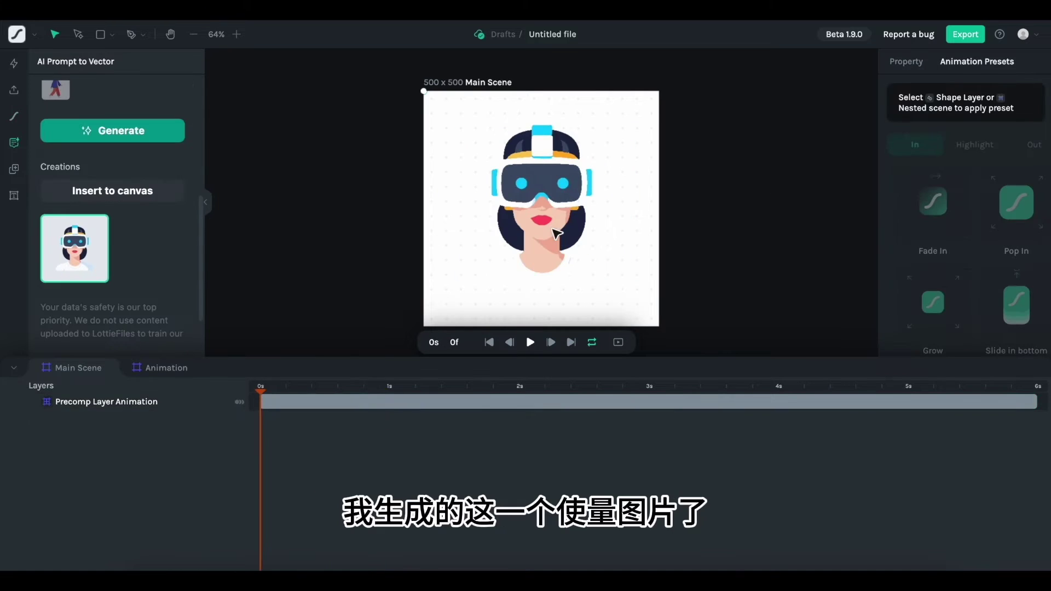
- Apply the Slide in bottom preset at Medium speed to the vector of the woman wearing a VR headset, and play back the animation
{"action": "left_click", "coordinate": [511, 230]}
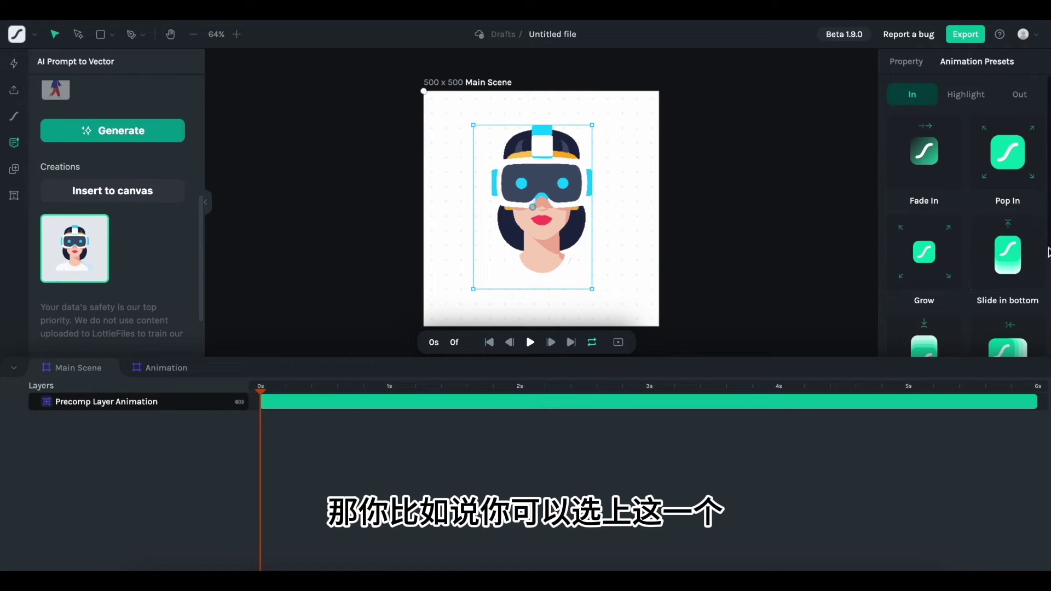
{"action": "left_click", "coordinate": [1007, 253]}
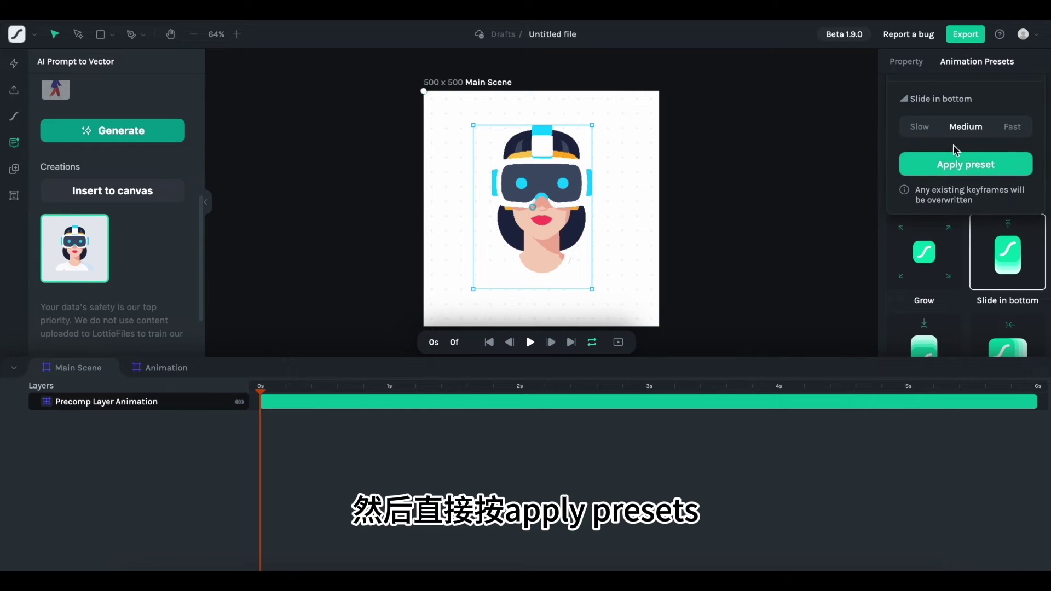
{"action": "left_click", "coordinate": [965, 166]}
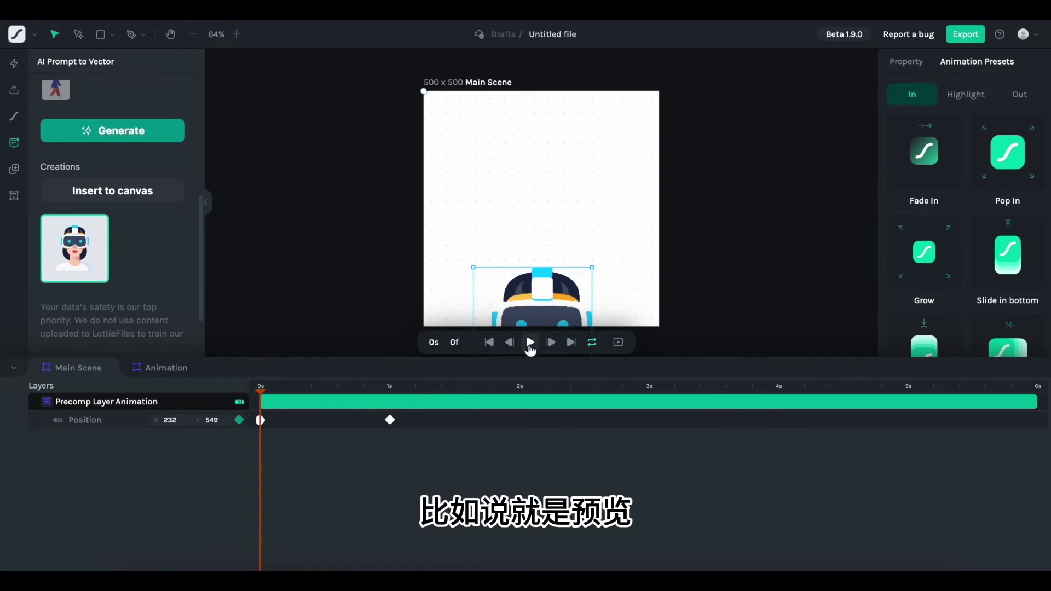
{"action": "left_click", "coordinate": [530, 343]}
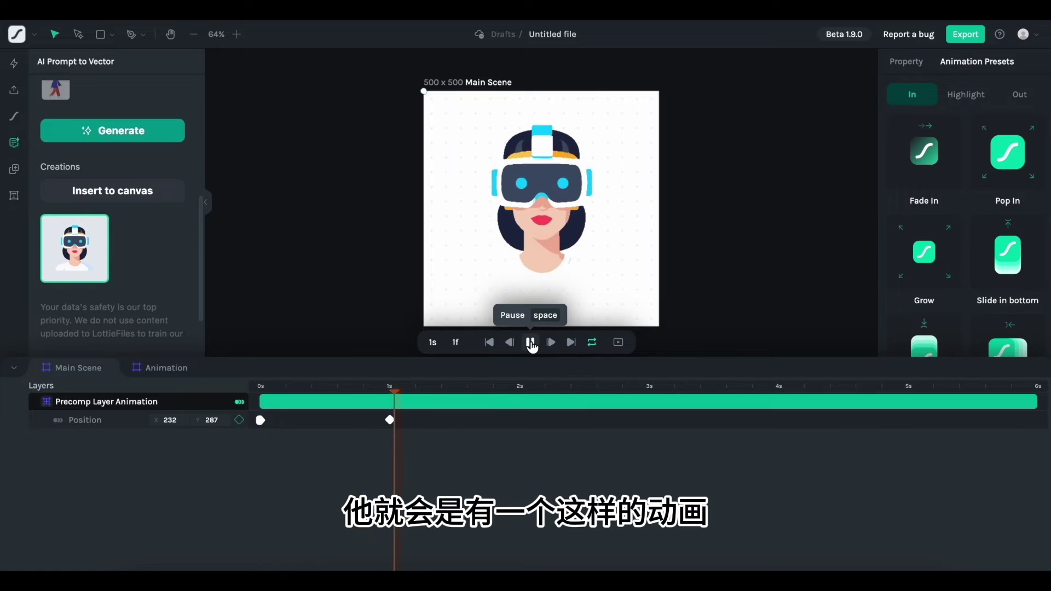
{"action": "left_click", "coordinate": [530, 342]}
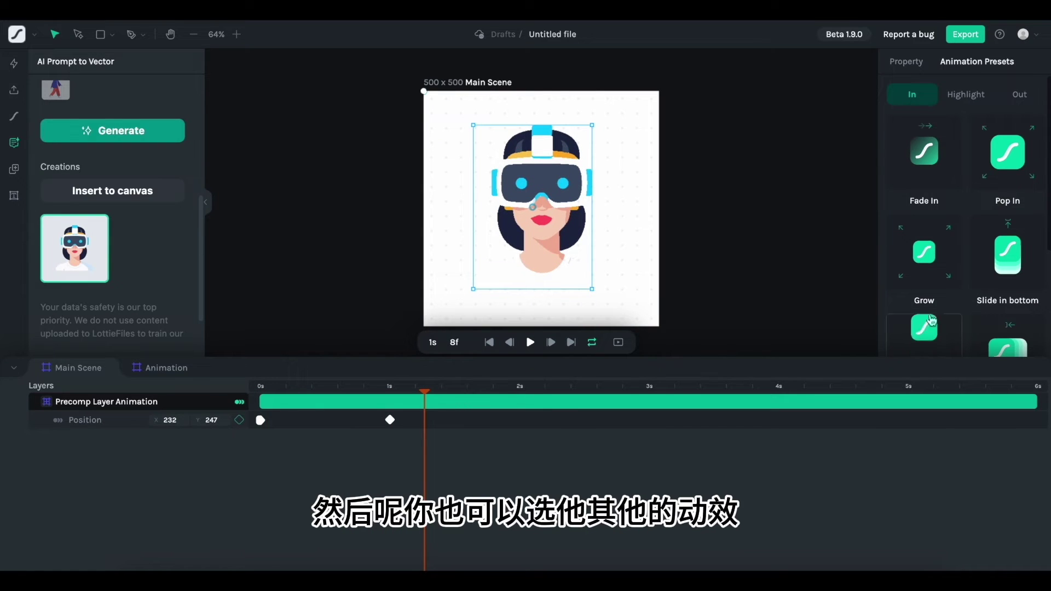
- Browse the other animation presets and scrub the timeline through the Position and Scale keyframes to about 2 s 23 f
{"action": "scroll", "coordinate": [931, 320], "scroll_direction": "down", "scroll_amount": 5}
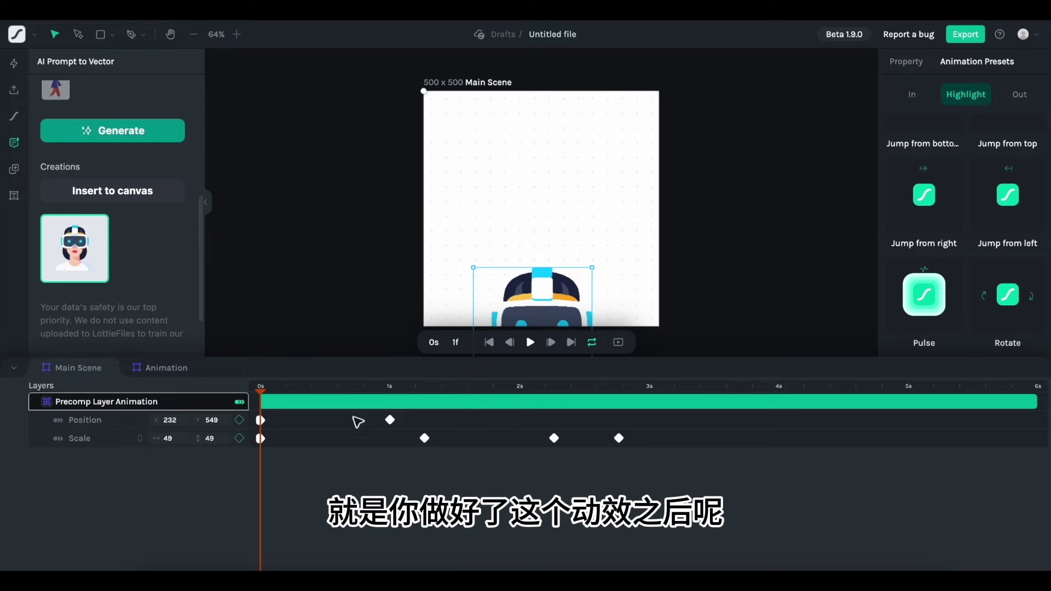
{"action": "left_click_drag", "start_coordinate": [257, 404], "coordinate": [620, 420]}
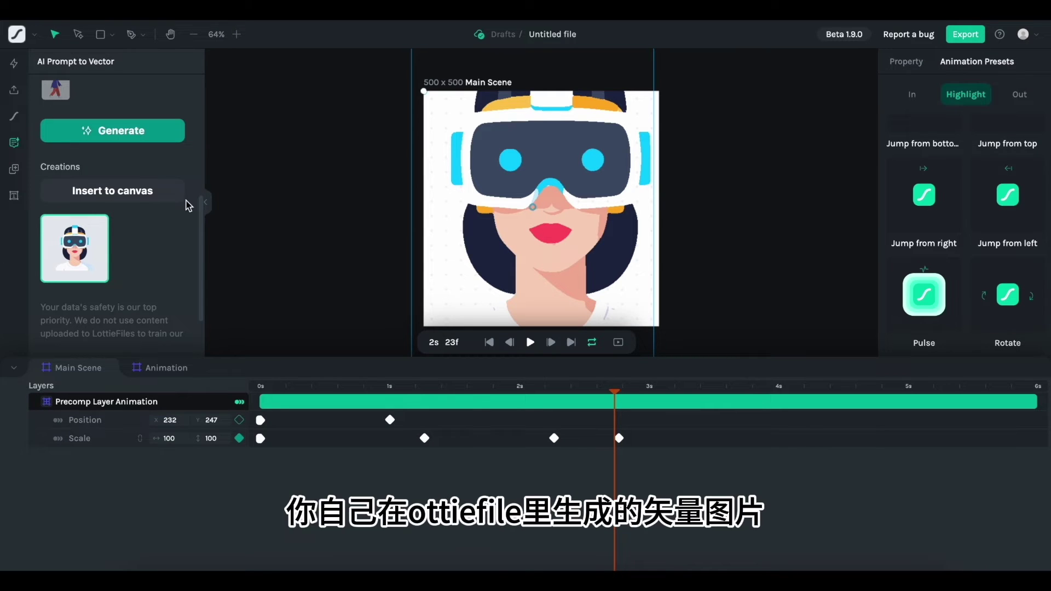
{"action": "scroll", "coordinate": [184, 206], "scroll_direction": "up", "scroll_amount": 5}
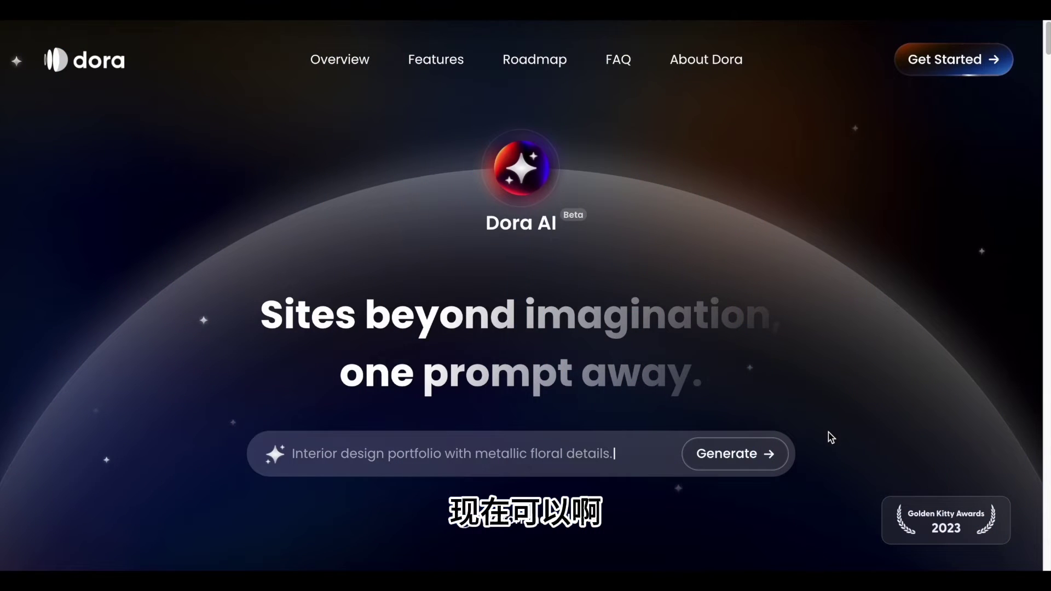
- Switch to the Dora AI website and examine its prompt demo, AI pipeline, key features and sample generated sites
{"action": "scroll", "coordinate": [831, 437], "scroll_direction": "down", "scroll_amount": 2}
{"action": "scroll", "coordinate": [831, 437], "scroll_direction": "down", "scroll_amount": 5}
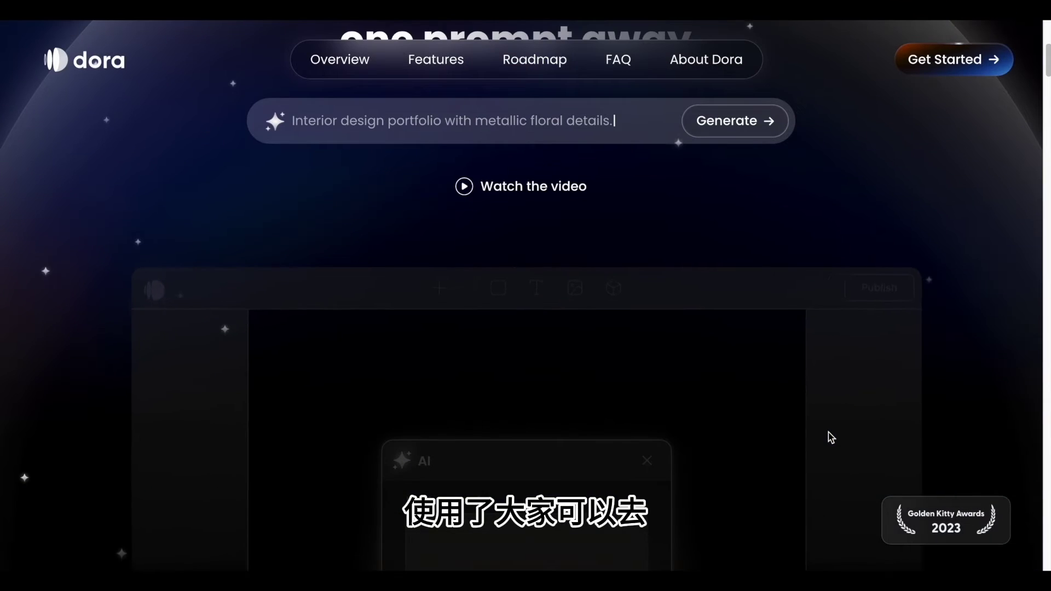
{"action": "scroll", "coordinate": [831, 437], "scroll_direction": "down", "scroll_amount": 4}
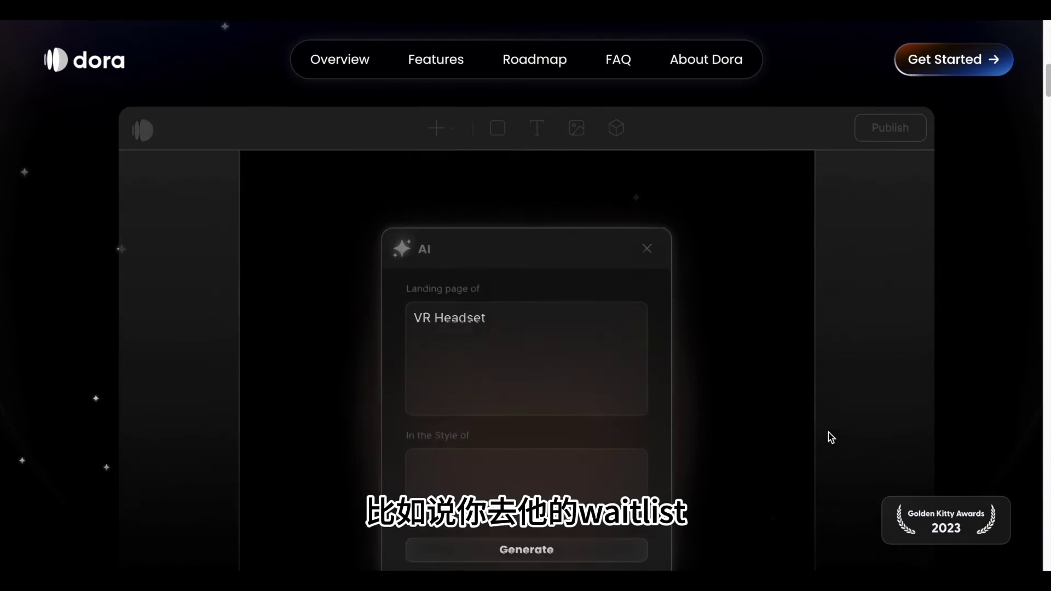
{"action": "scroll", "coordinate": [831, 437], "scroll_direction": "down", "scroll_amount": 3}
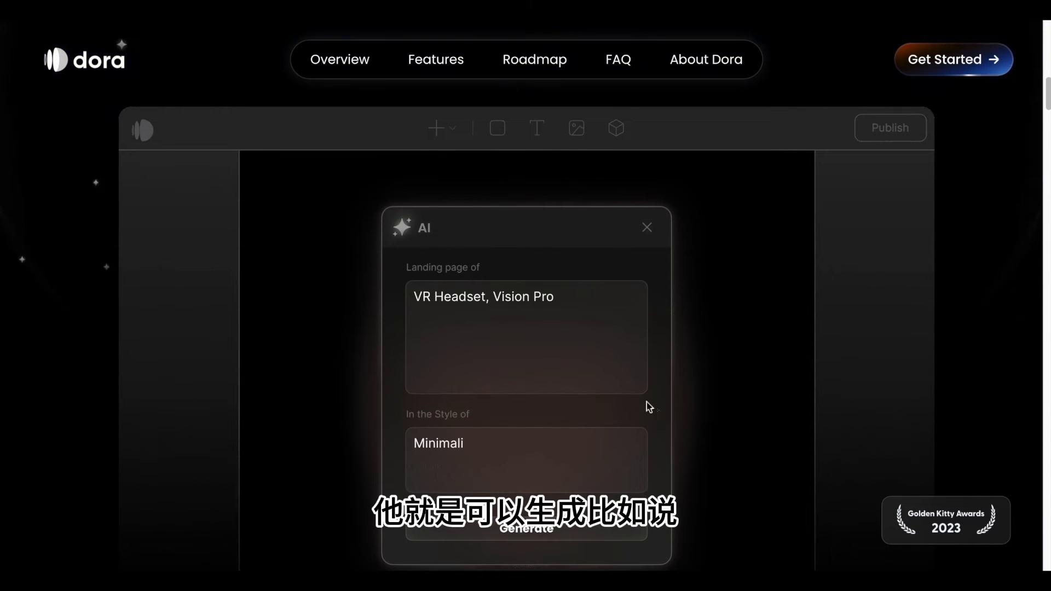
{"action": "scroll", "coordinate": [708, 426], "scroll_direction": "down", "scroll_amount": 3}
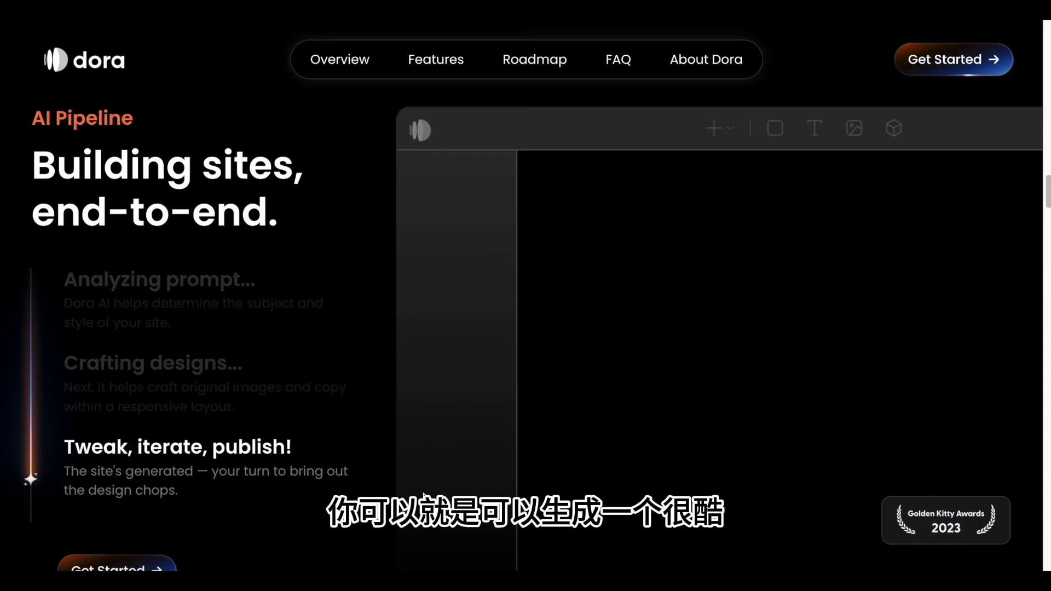
{"action": "scroll", "coordinate": [424, 495], "scroll_direction": "down", "scroll_amount": 2}
{"action": "scroll", "coordinate": [423, 496], "scroll_direction": "down", "scroll_amount": 5}
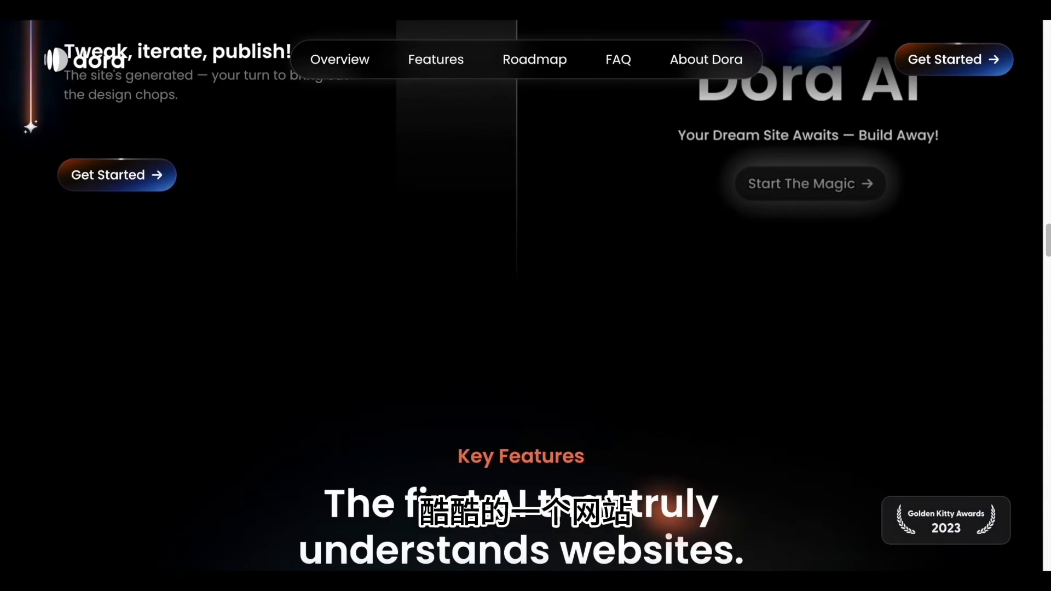
{"action": "scroll", "coordinate": [526, 296], "scroll_direction": "down", "scroll_amount": 8}
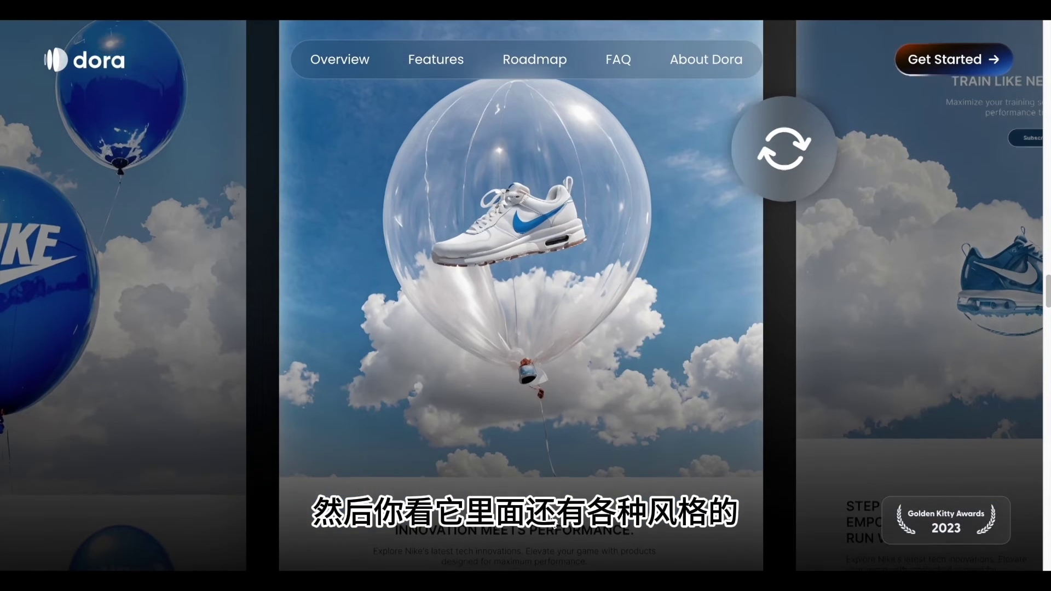
{"action": "scroll", "coordinate": [526, 296], "scroll_direction": "down", "scroll_amount": 6}
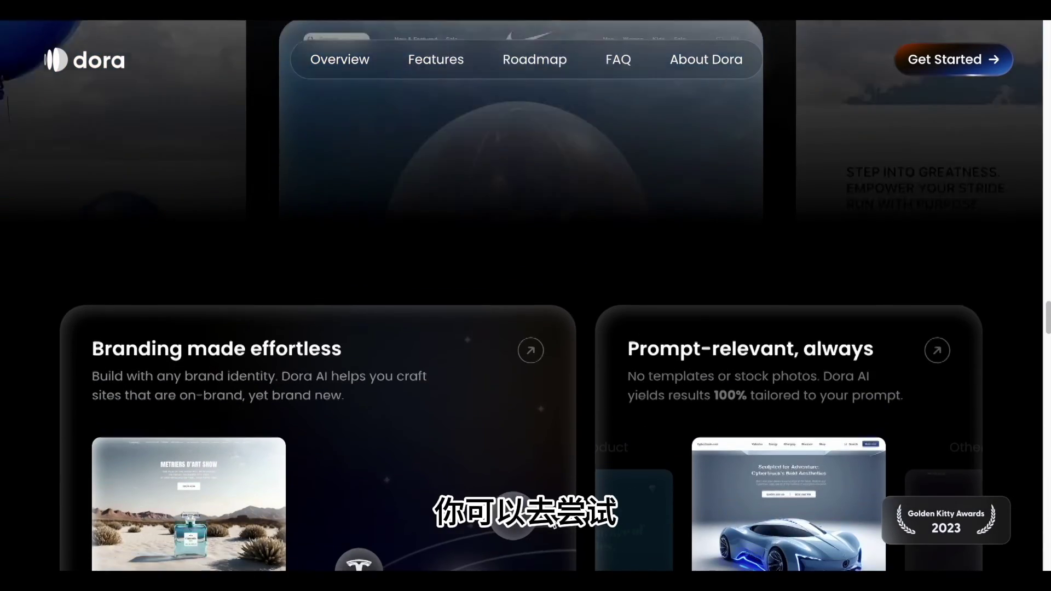
{"action": "scroll", "coordinate": [554, 524], "scroll_direction": "down", "scroll_amount": 4}
{"action": "scroll", "coordinate": [385, 485], "scroll_direction": "up", "scroll_amount": 5}
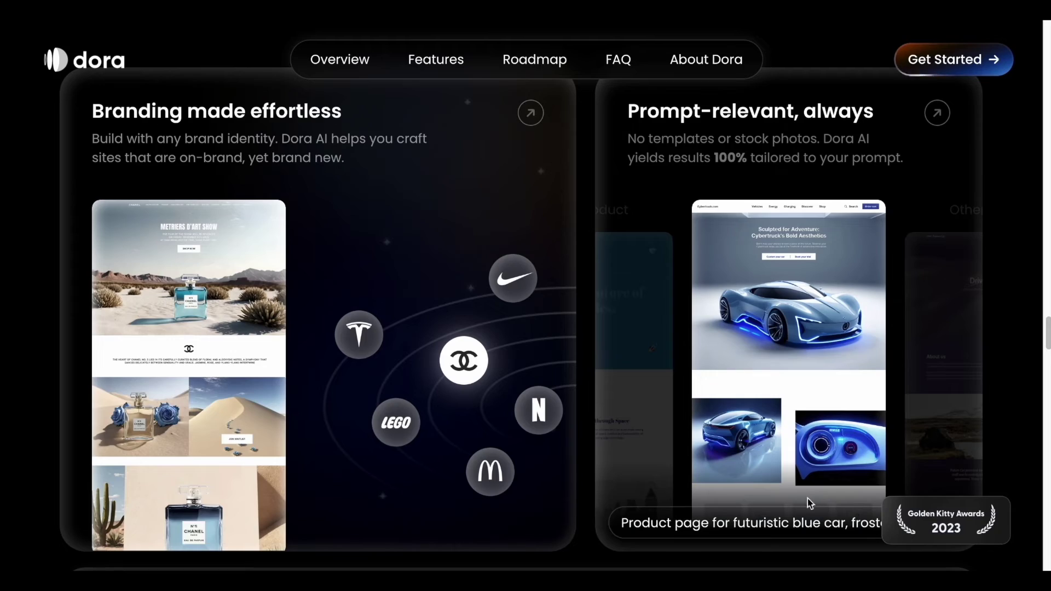
{"action": "scroll", "coordinate": [807, 500], "scroll_direction": "down", "scroll_amount": 6}
{"action": "scroll", "coordinate": [795, 499], "scroll_direction": "up", "scroll_amount": 11}
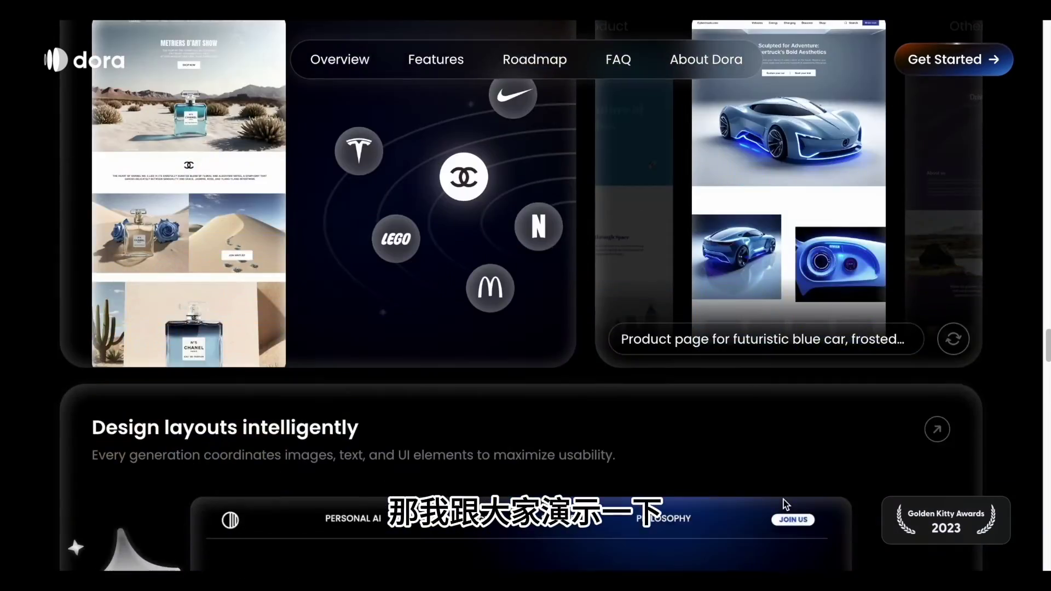
{"action": "scroll", "coordinate": [783, 499], "scroll_direction": "up", "scroll_amount": 10}
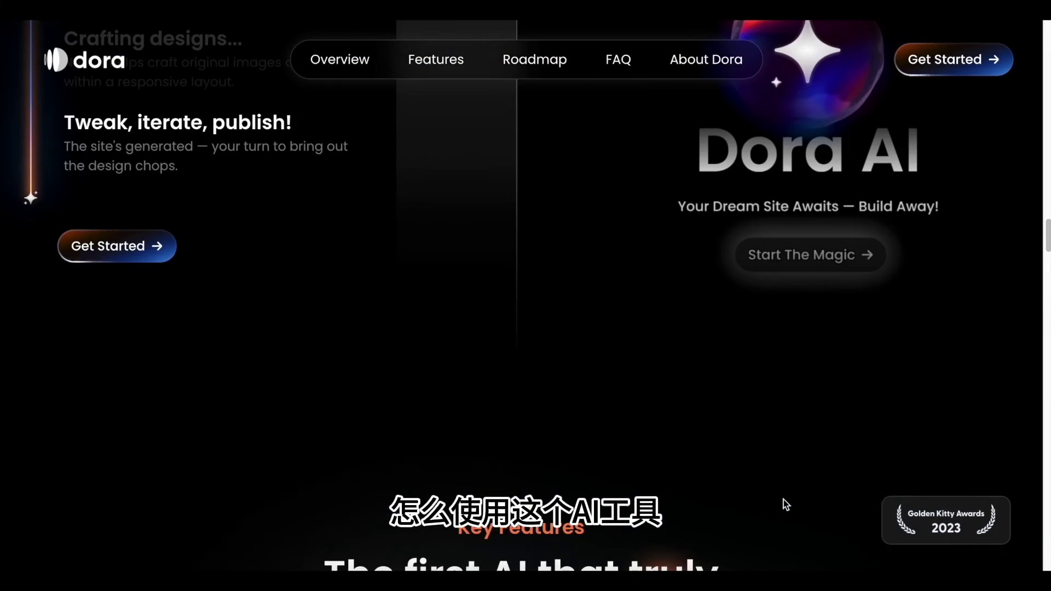
{"action": "scroll", "coordinate": [784, 499], "scroll_direction": "up", "scroll_amount": 5}
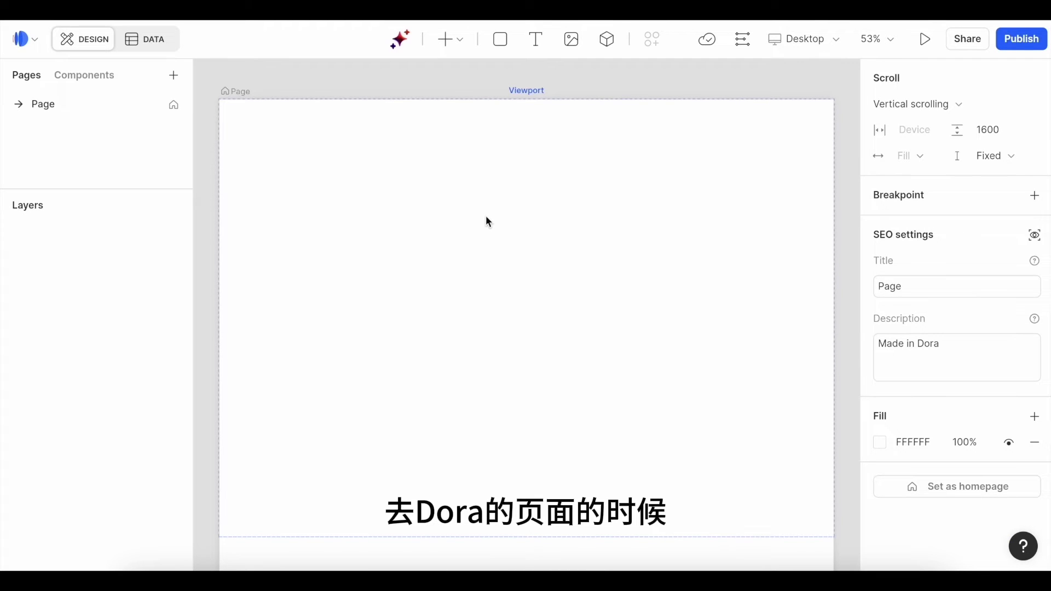
- Open the AI website generator, accept the sample prompt about cute 3D islanders, and replace it with a random surprise suggestion
{"action": "left_click", "coordinate": [401, 39]}
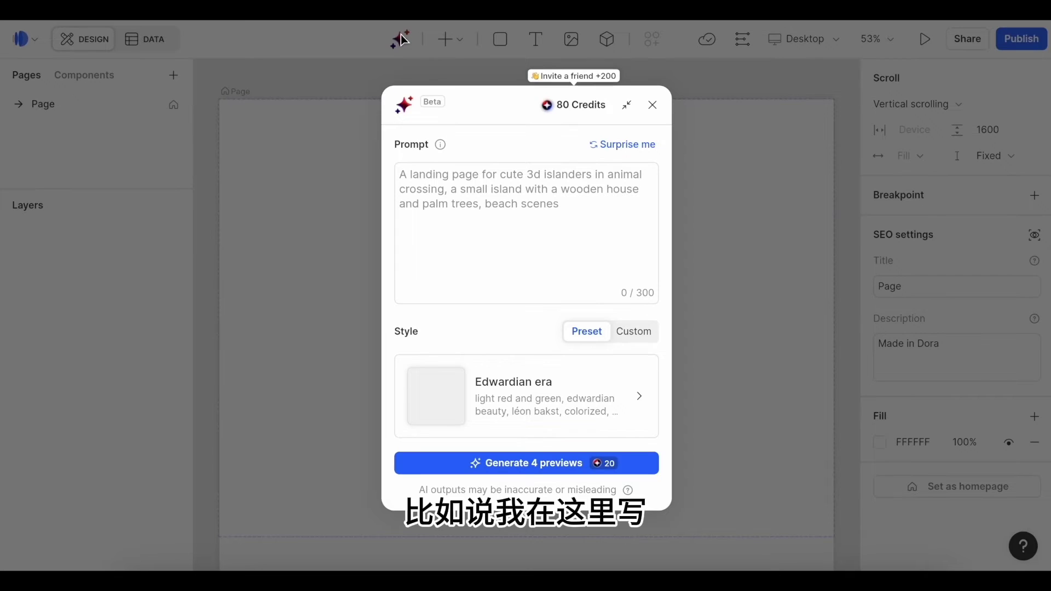
{"action": "left_click", "coordinate": [445, 183]}
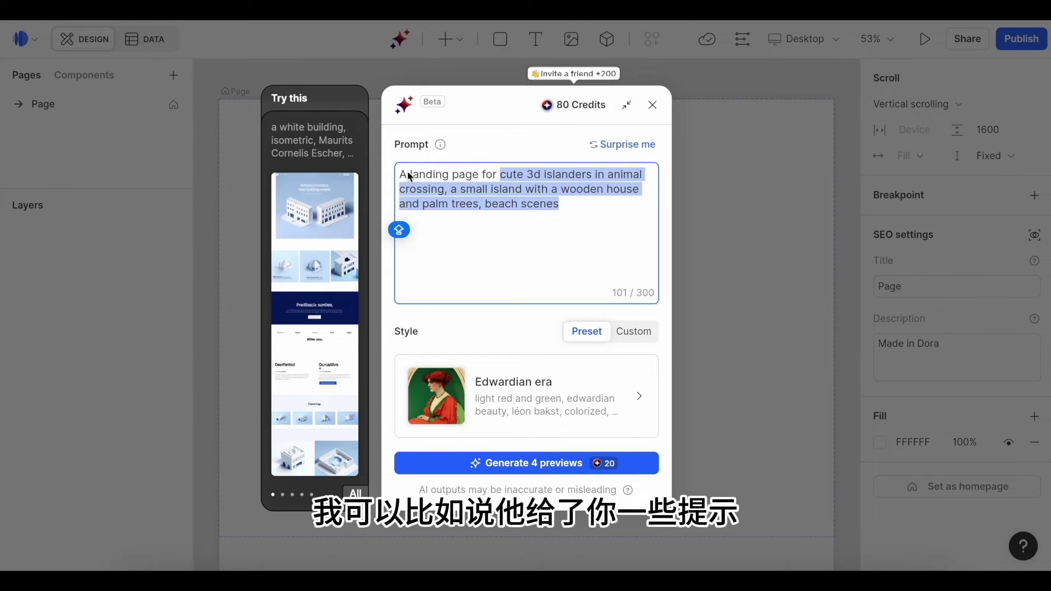
{"action": "left_click", "coordinate": [556, 236]}
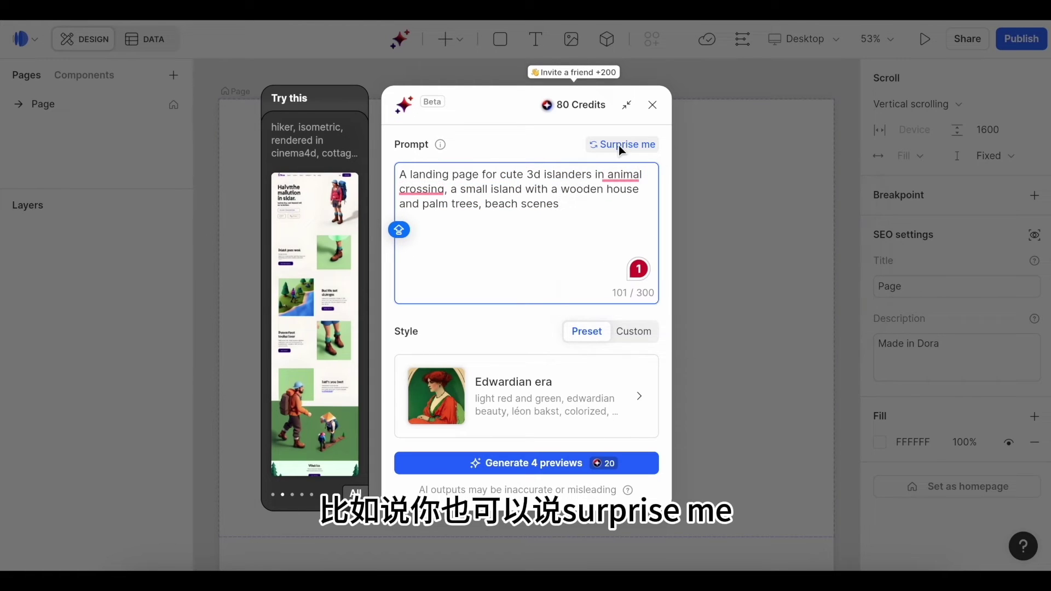
{"action": "left_click", "coordinate": [619, 146]}
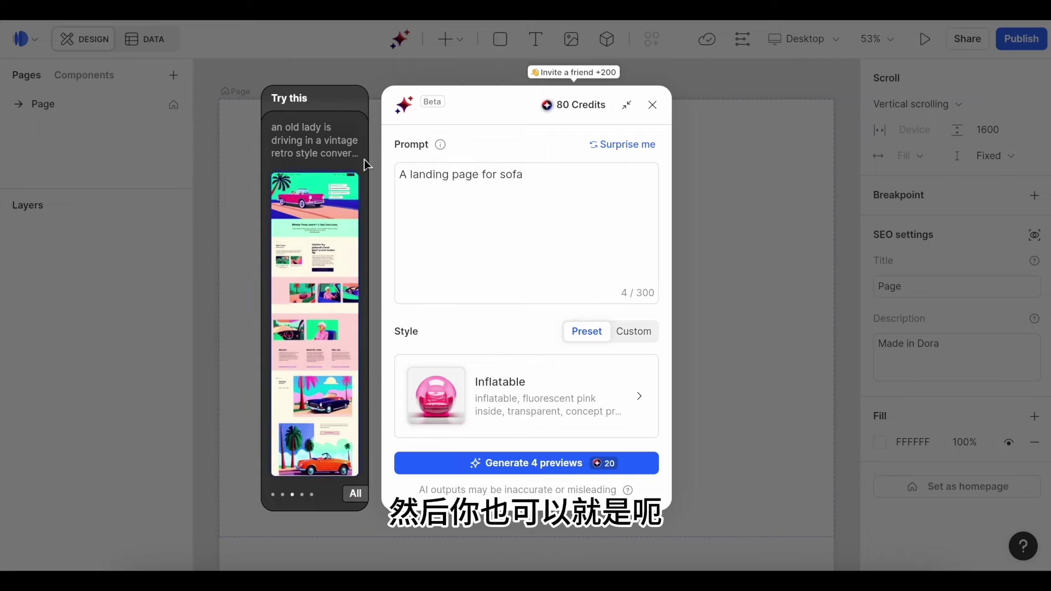
- Replace the suggested sofa subject with a prompt for a sleek, futuristic VR headset website with navigation bar, main banner, product showcase, testimonials and footer
{"action": "left_click", "coordinate": [545, 177]}
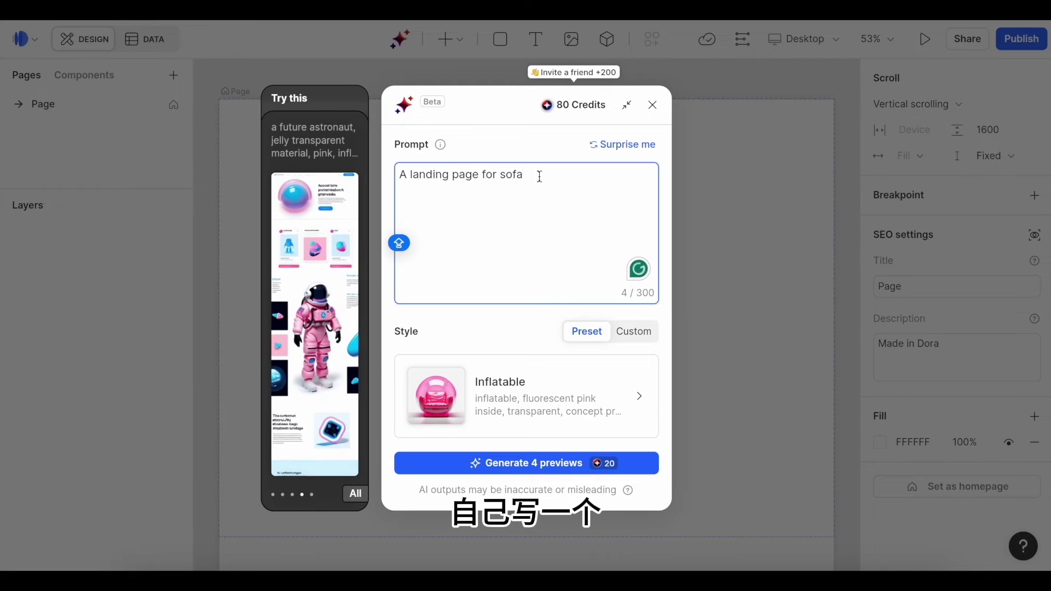
{"action": "double_click", "coordinate": [537, 174]}
{"action": "key", "text": "BackSpace"}
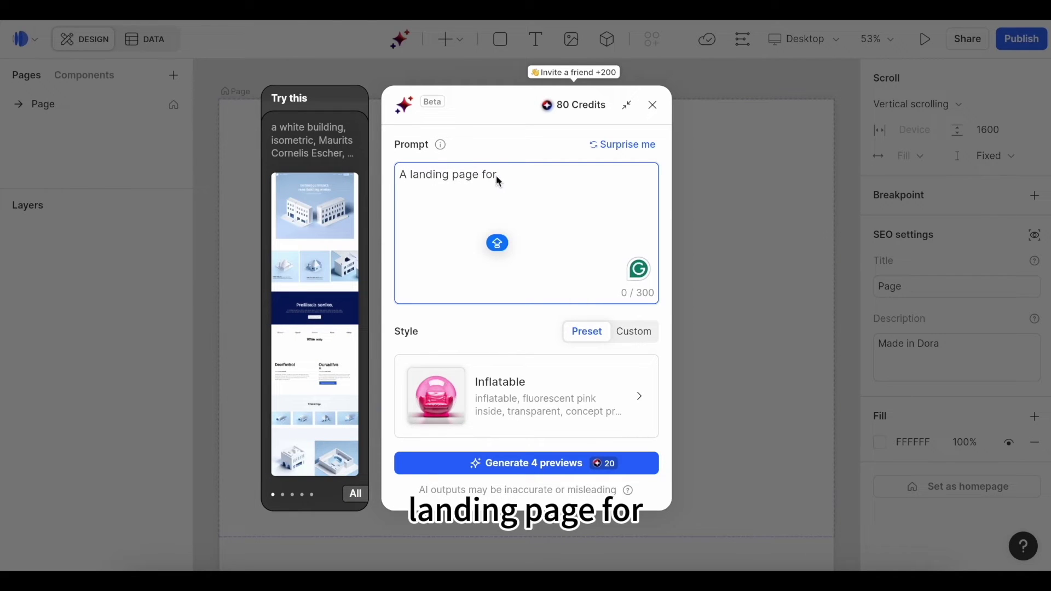
{"action": "type", "text": "Create a sleek, futuristic website for VR headsets, featuring a top navigation bar, a main banner with a high-tech VR headset, sections for key features with graphics, product showcase, customer testimonials, a latest news area, and a footer with contact and social media links. Use a dark and neon c"}
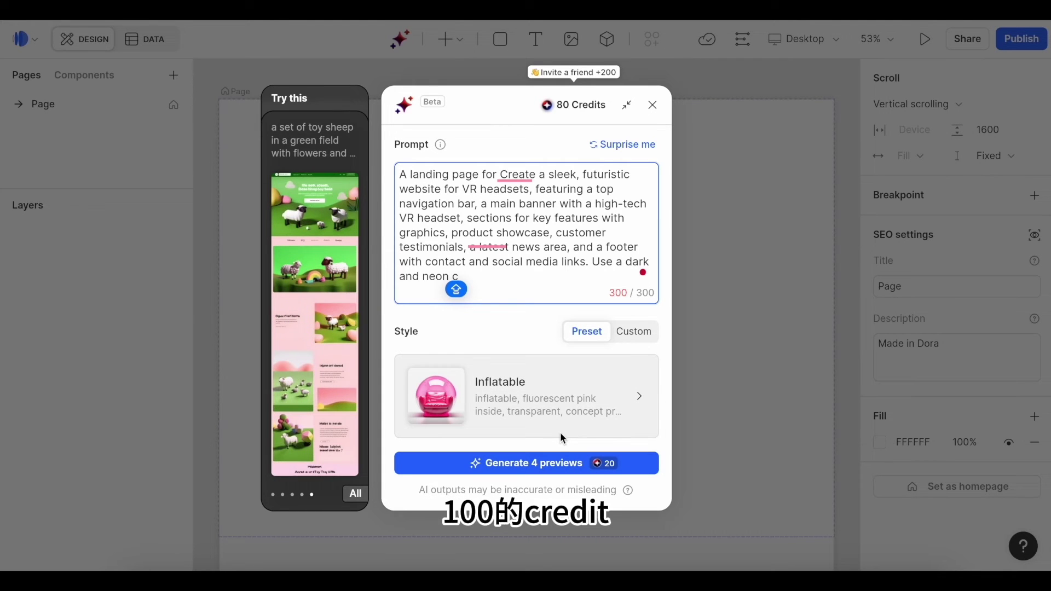
- Look through all preset styles and choose the Frosted look style for the website
{"action": "left_click", "coordinate": [599, 345]}
{"action": "left_click", "coordinate": [637, 397]}
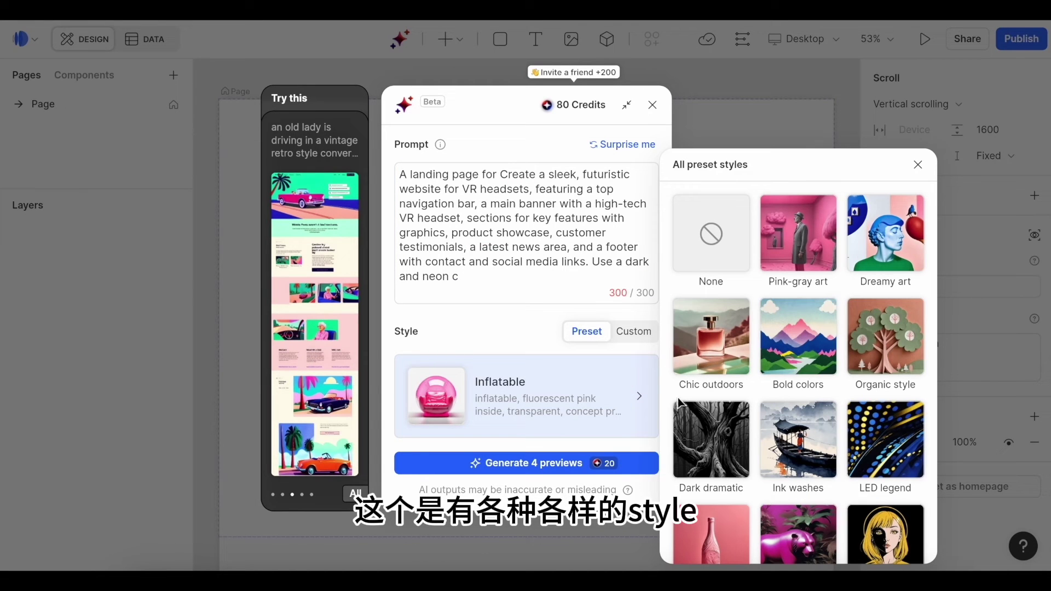
{"action": "scroll", "coordinate": [847, 416], "scroll_direction": "down", "scroll_amount": 10}
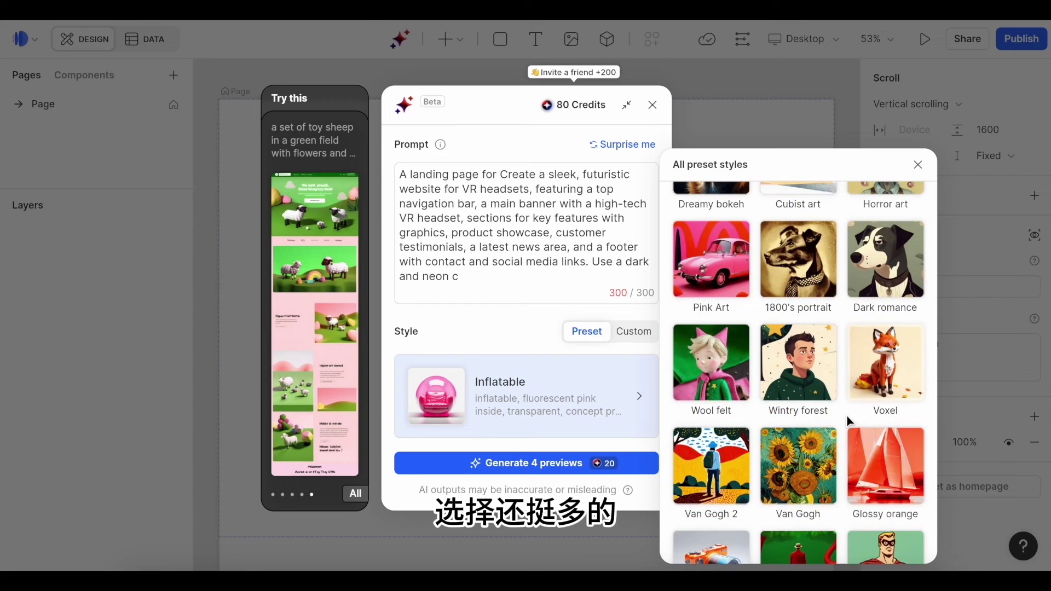
{"action": "scroll", "coordinate": [847, 420], "scroll_direction": "up", "scroll_amount": 8}
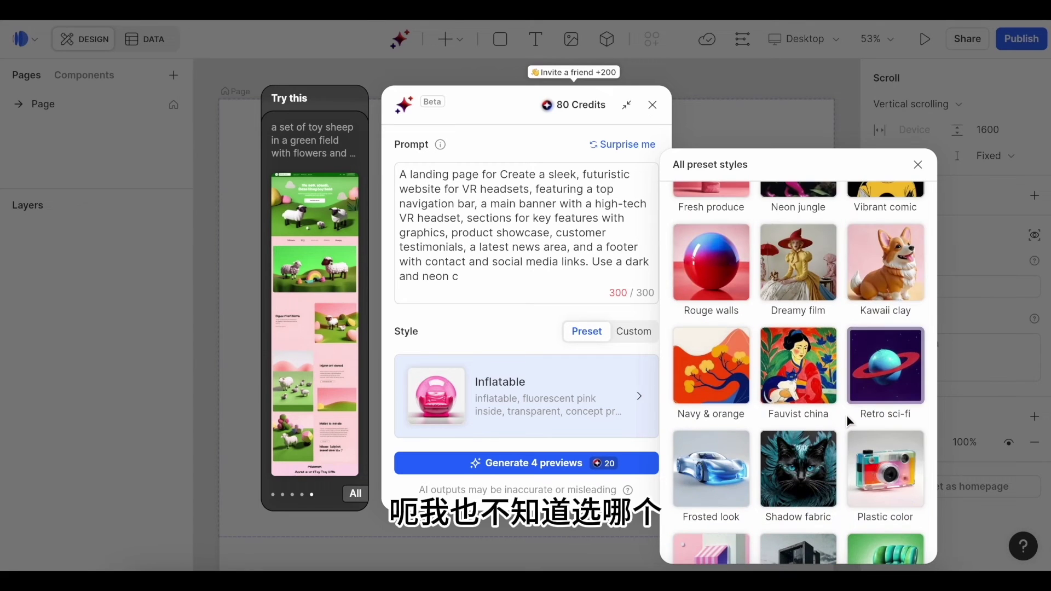
{"action": "scroll", "coordinate": [847, 416], "scroll_direction": "up", "scroll_amount": 3}
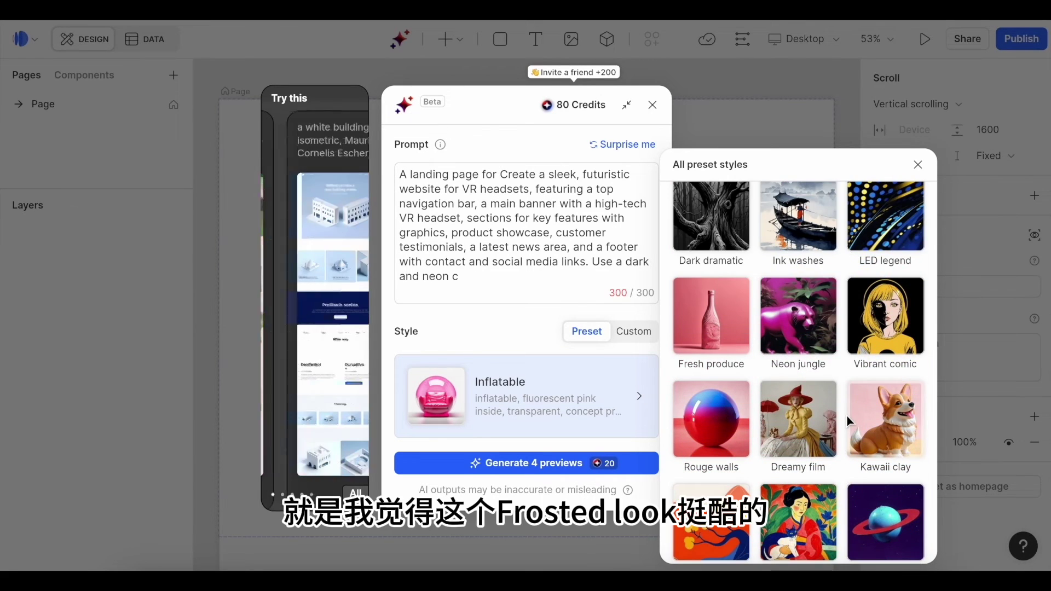
{"action": "scroll", "coordinate": [846, 416], "scroll_direction": "down", "scroll_amount": 5}
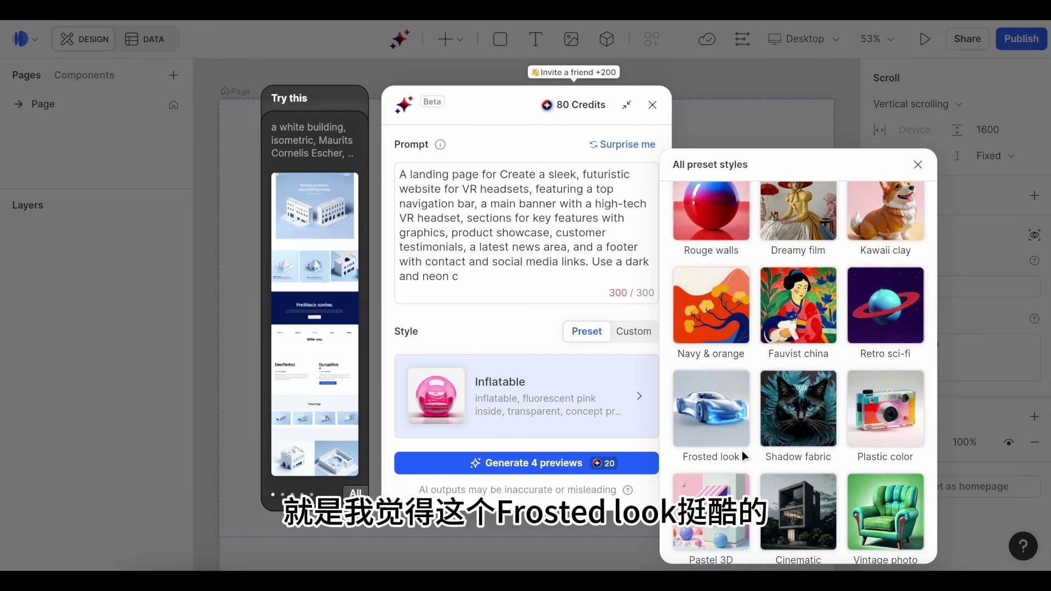
{"action": "left_click", "coordinate": [710, 422]}
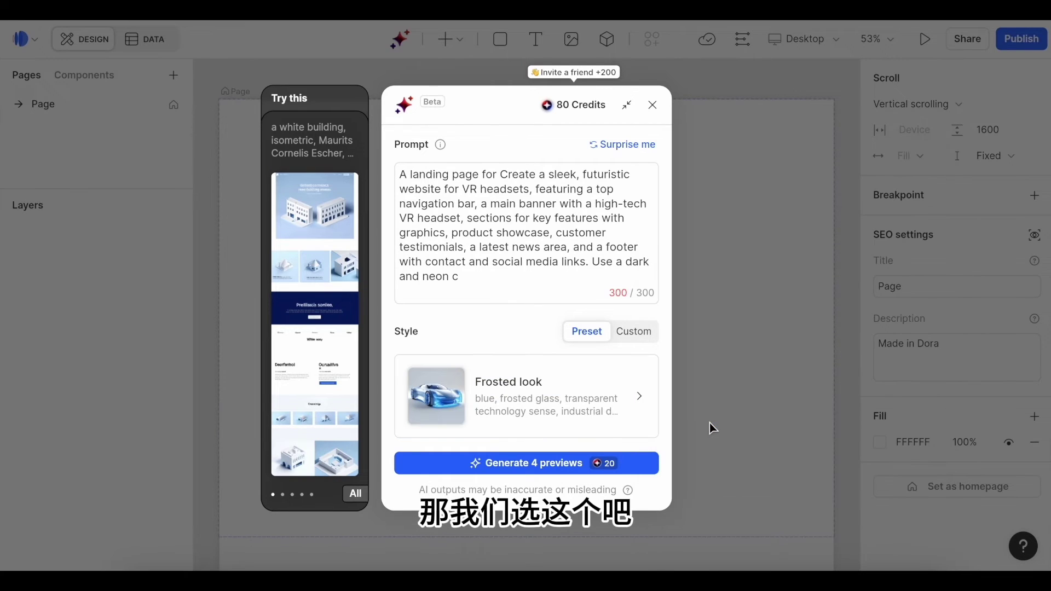
- Generate four previews and build the full page from the third design, dismissing the introduction and feedback dialogs
{"action": "left_click", "coordinate": [569, 463]}
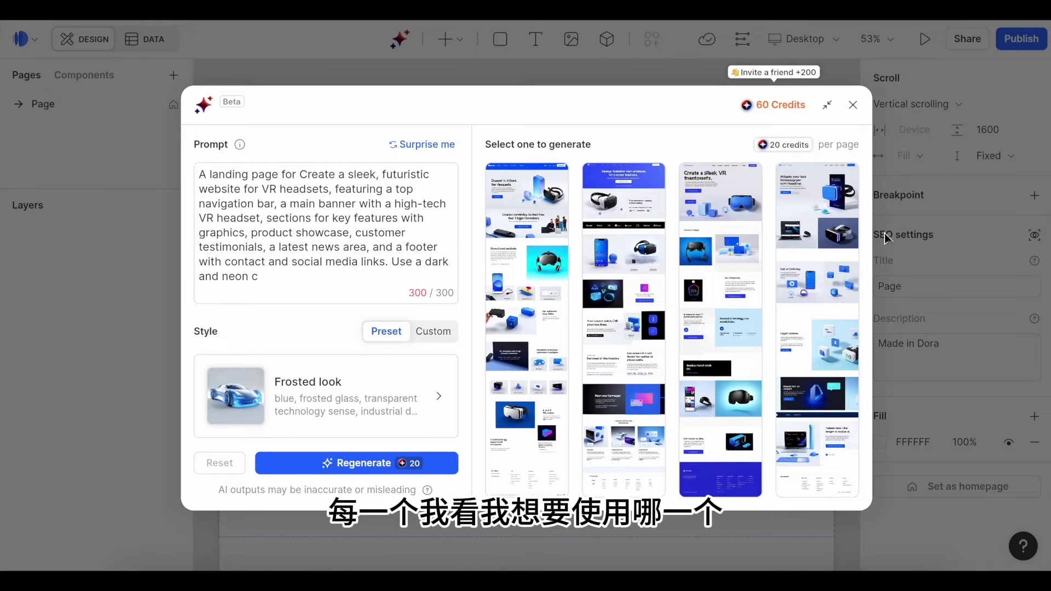
{"action": "mouse_move", "coordinate": [809, 390]}
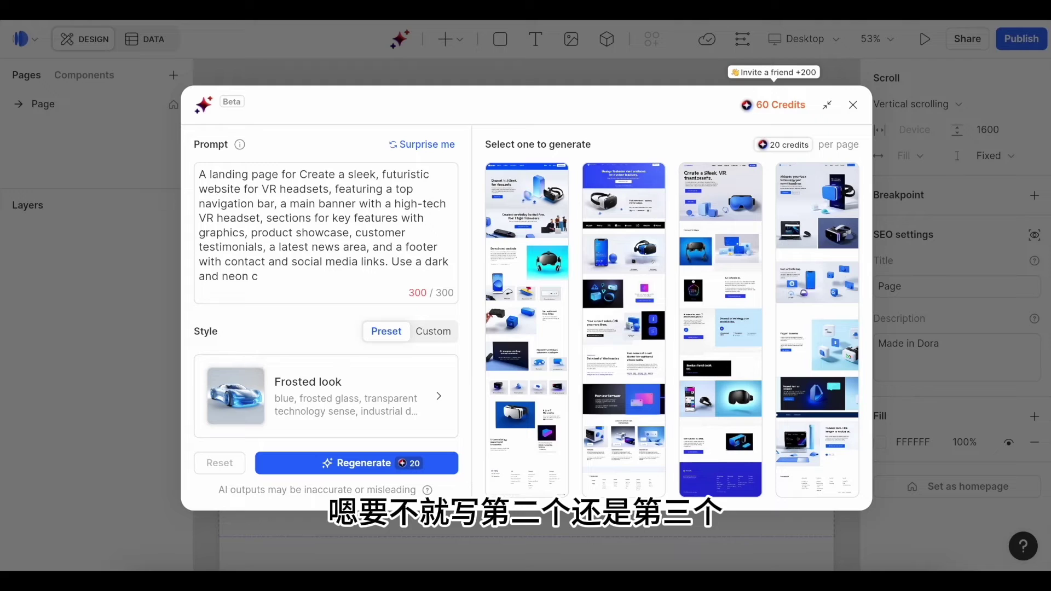
{"action": "mouse_move", "coordinate": [738, 350]}
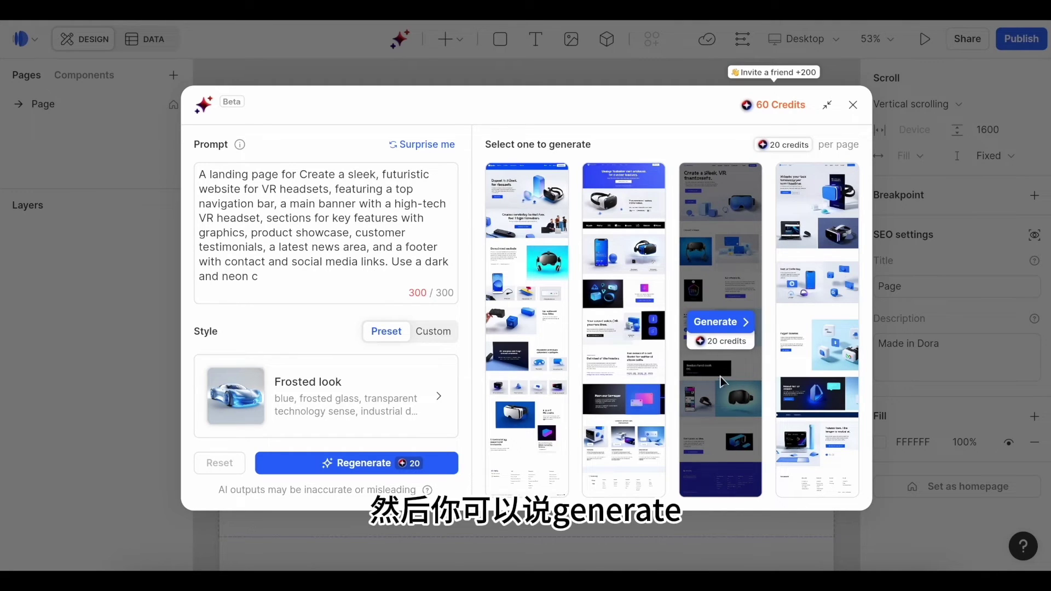
{"action": "left_click", "coordinate": [723, 325]}
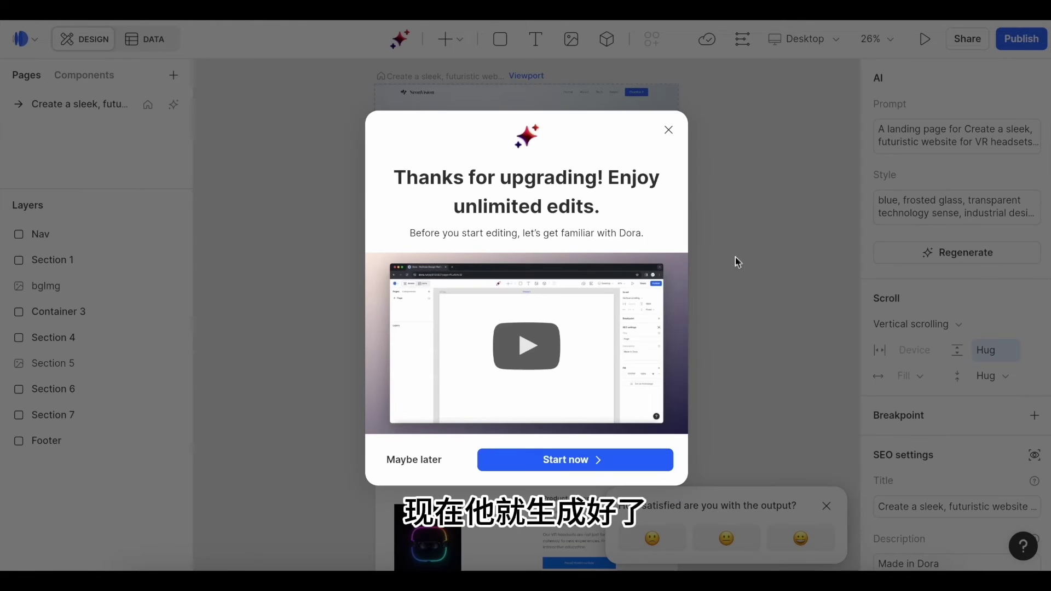
{"action": "left_click", "coordinate": [669, 131]}
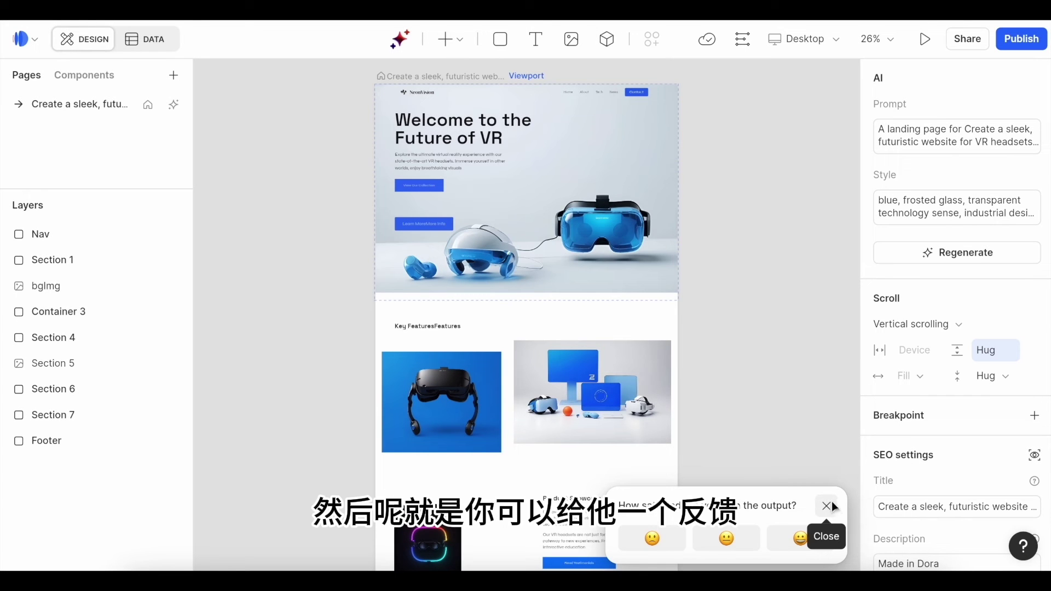
{"action": "left_click", "coordinate": [827, 507]}
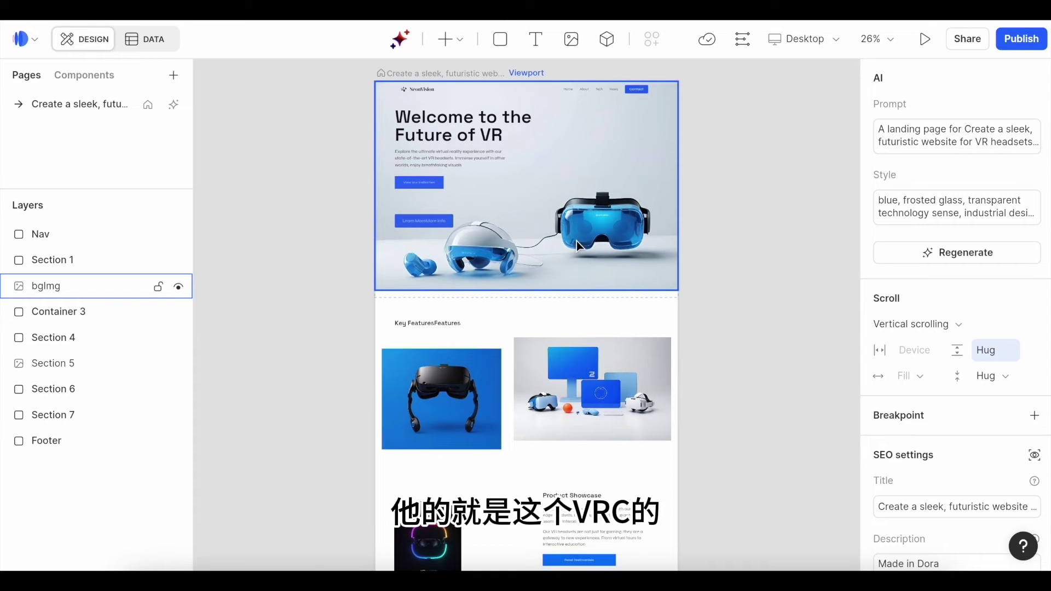
- Examine the generated VR landing page from the hero banner through the product, news and testimonial sections to the footer and back
{"action": "scroll", "coordinate": [718, 291], "scroll_direction": "down", "scroll_amount": 1}
{"action": "scroll", "coordinate": [719, 291], "scroll_direction": "down", "scroll_amount": 3}
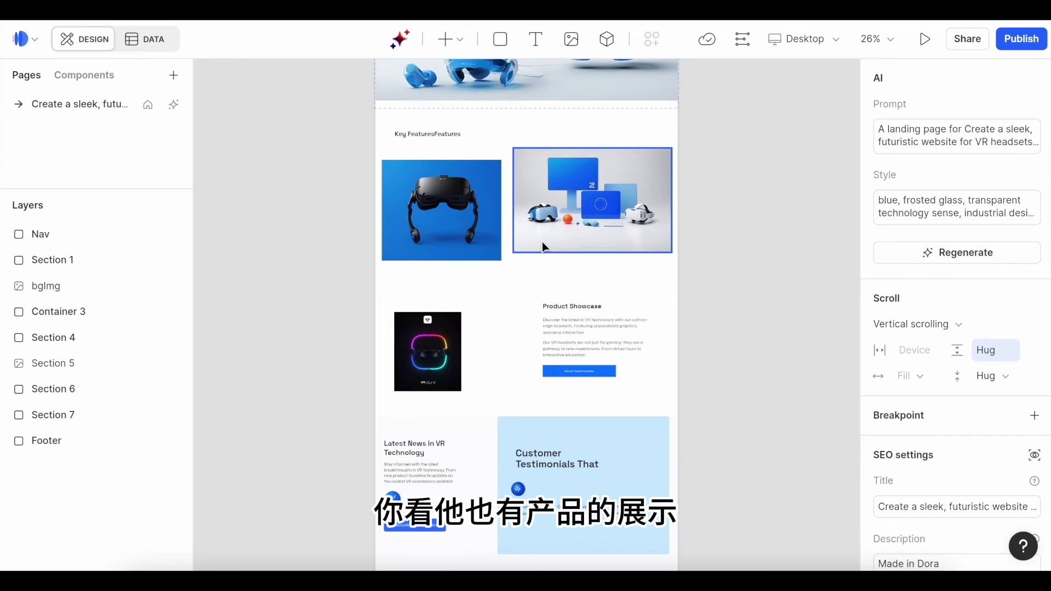
{"action": "scroll", "coordinate": [498, 307], "scroll_direction": "down", "scroll_amount": 1}
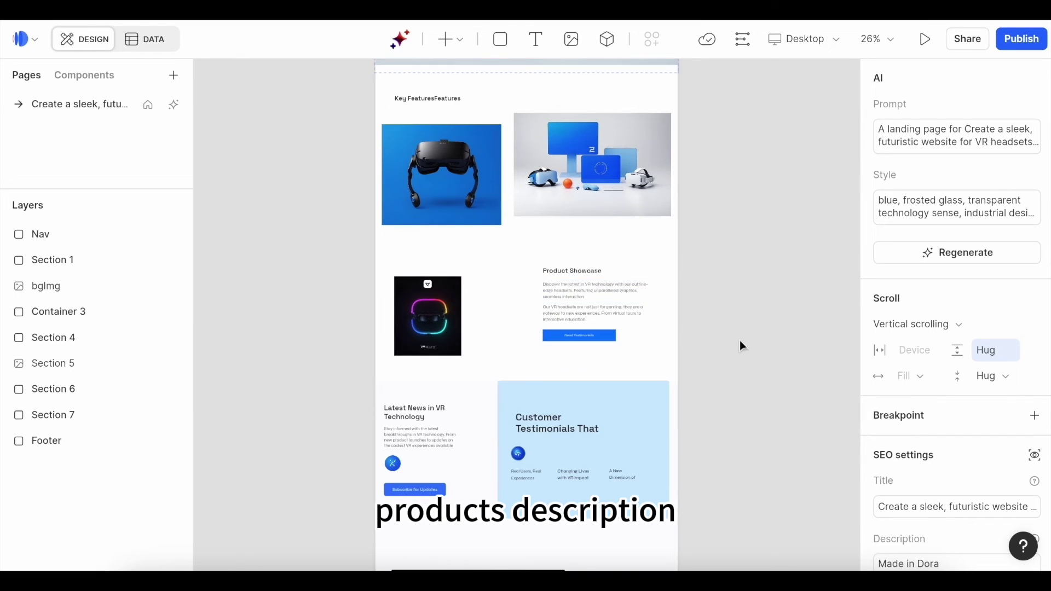
{"action": "scroll", "coordinate": [702, 346], "scroll_direction": "down", "scroll_amount": 1}
{"action": "scroll", "coordinate": [701, 346], "scroll_direction": "down", "scroll_amount": 1}
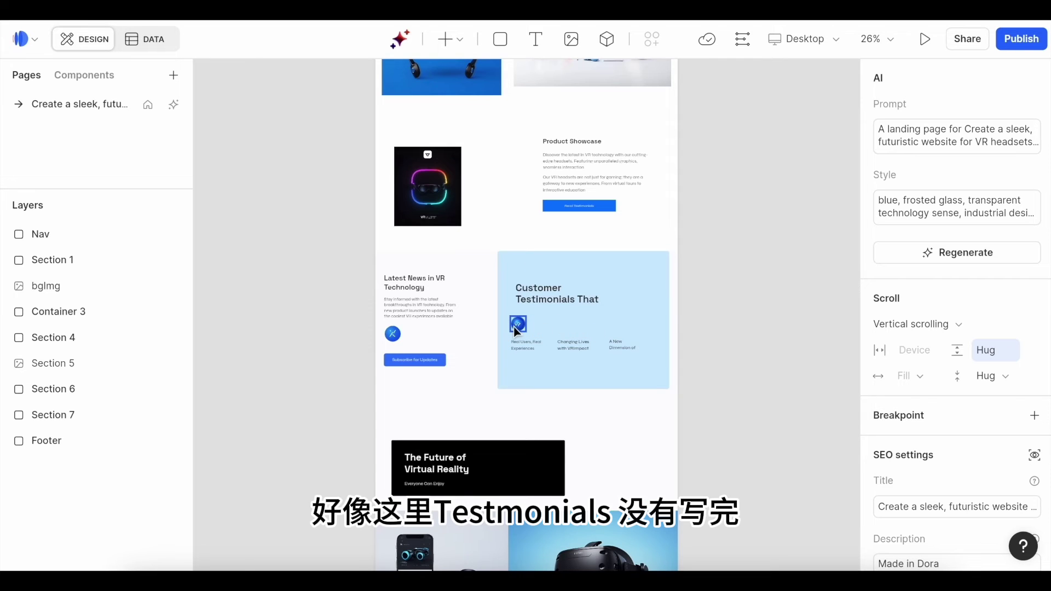
{"action": "scroll", "coordinate": [590, 335], "scroll_direction": "down", "scroll_amount": 5}
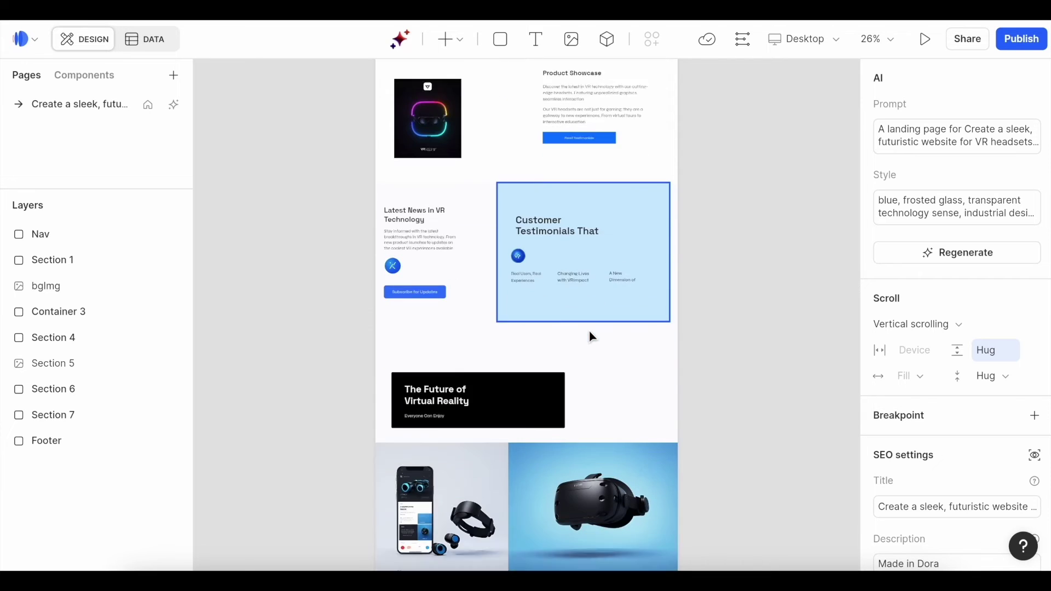
{"action": "scroll", "coordinate": [590, 335], "scroll_direction": "down", "scroll_amount": 2}
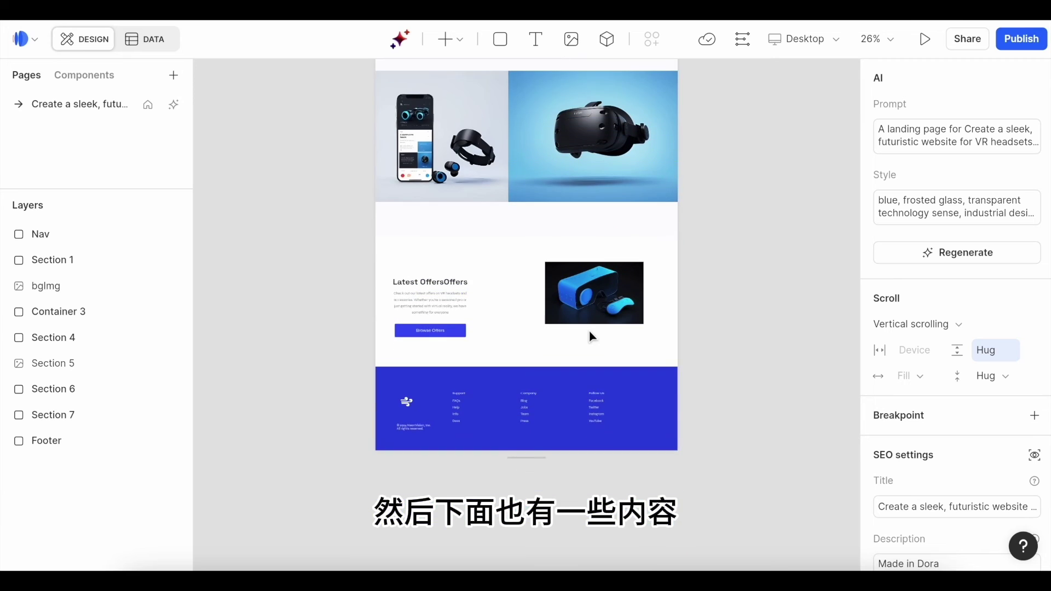
{"action": "scroll", "coordinate": [589, 335], "scroll_direction": "up", "scroll_amount": 6}
{"action": "scroll", "coordinate": [589, 330], "scroll_direction": "up", "scroll_amount": 6}
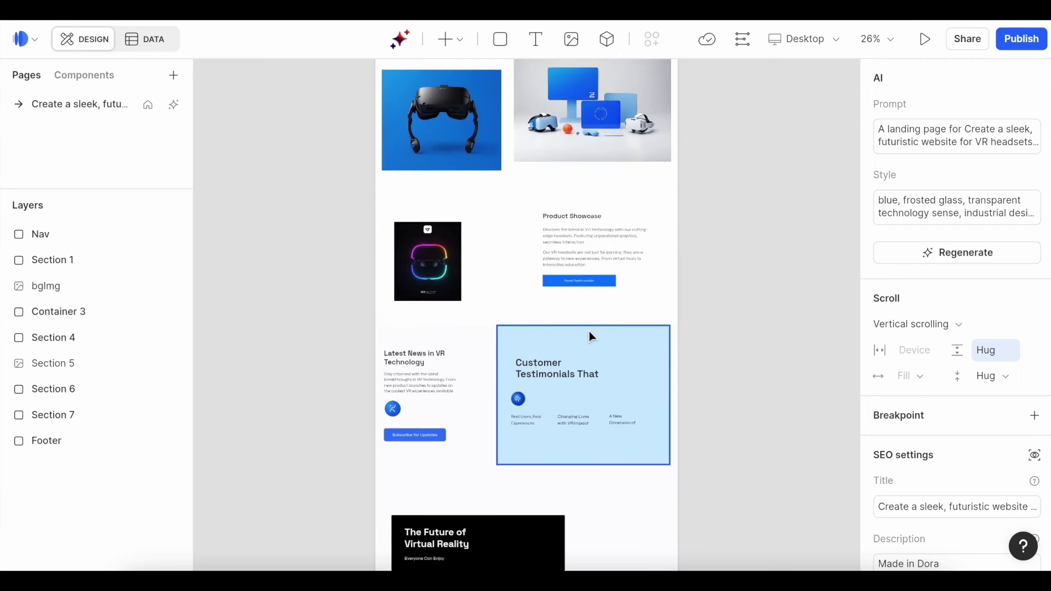
{"action": "scroll", "coordinate": [589, 331], "scroll_direction": "up", "scroll_amount": 2}
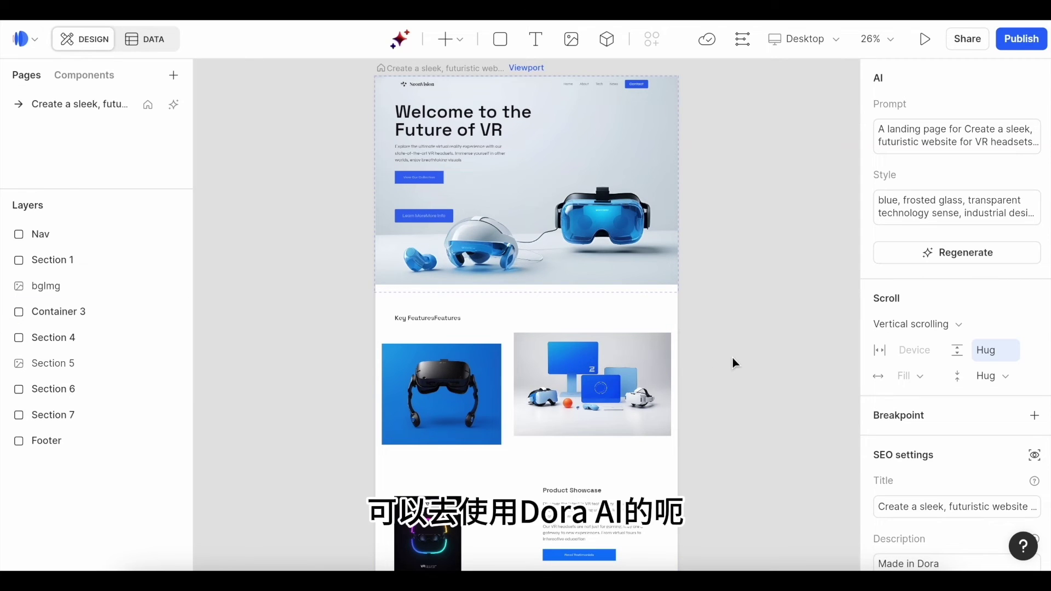
- Switch to the Studio Display - Mockup scene in Spline and start AI Style Transfer (Experimental)
{"action": "left_click", "coordinate": [603, 232]}
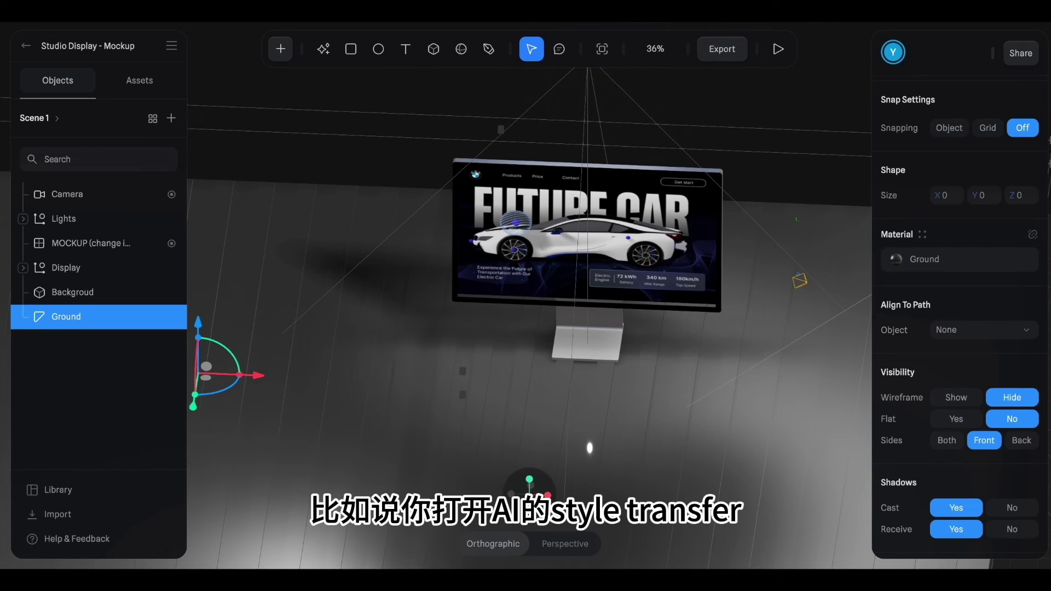
{"action": "left_click", "coordinate": [324, 49]}
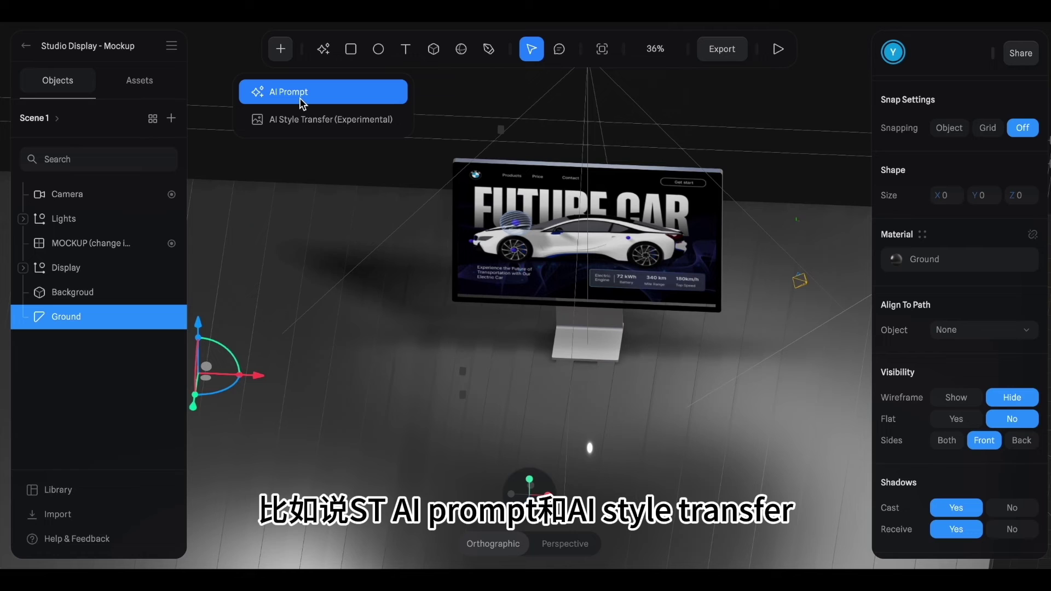
{"action": "left_click", "coordinate": [331, 125]}
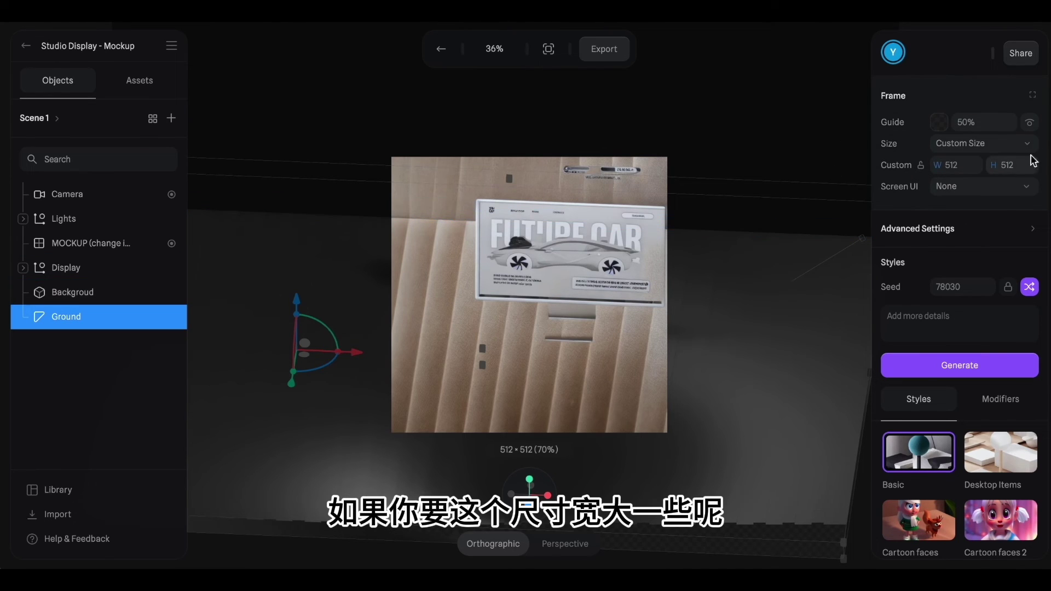
- Set the style transfer frame to a custom size of 1920 × 1080 and enlarge the display within it
{"action": "left_click", "coordinate": [960, 165]}
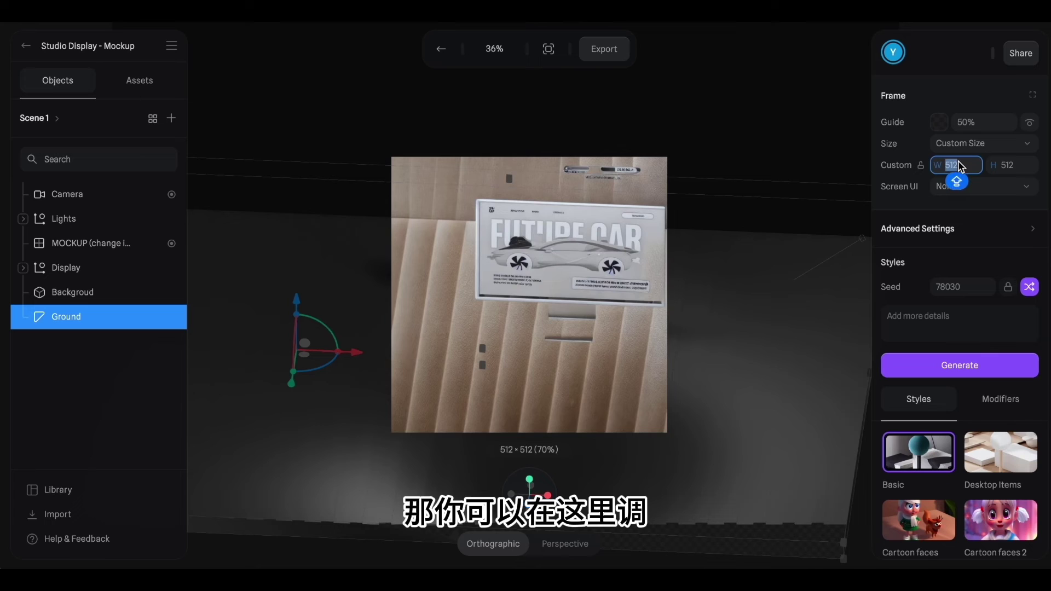
{"action": "type", "text": "1"}
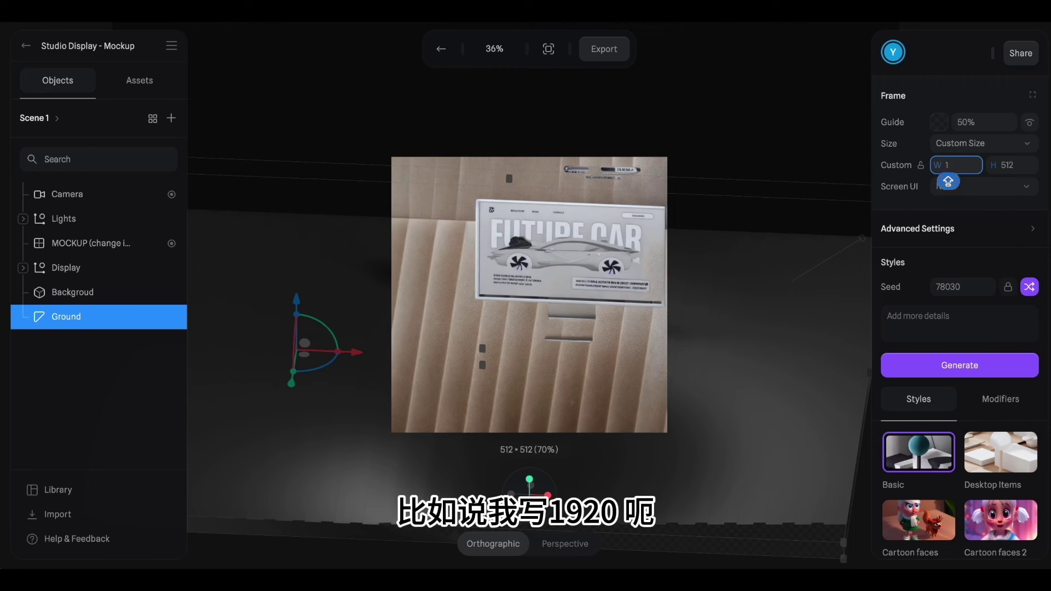
{"action": "type", "text": "920"}
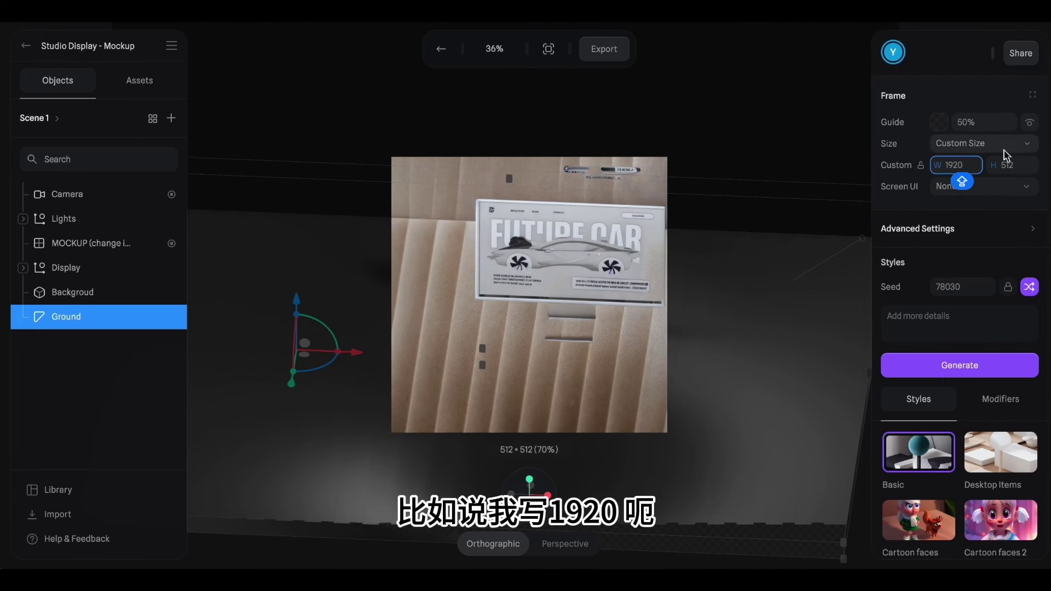
{"action": "left_click", "coordinate": [1019, 167]}
{"action": "type", "text": "1"}
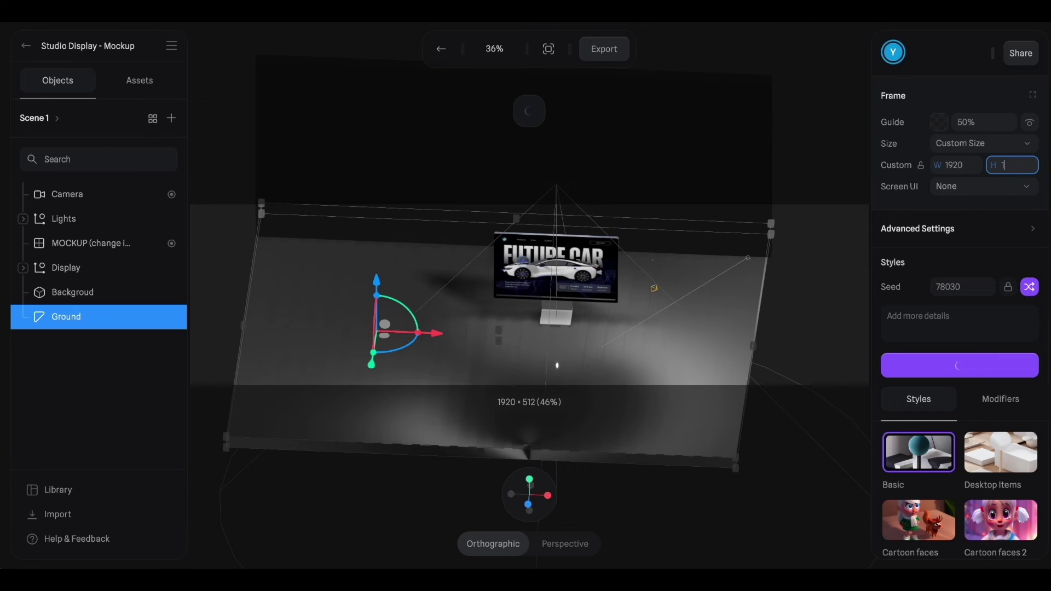
{"action": "type", "text": "080"}
{"action": "key", "text": "Return"}
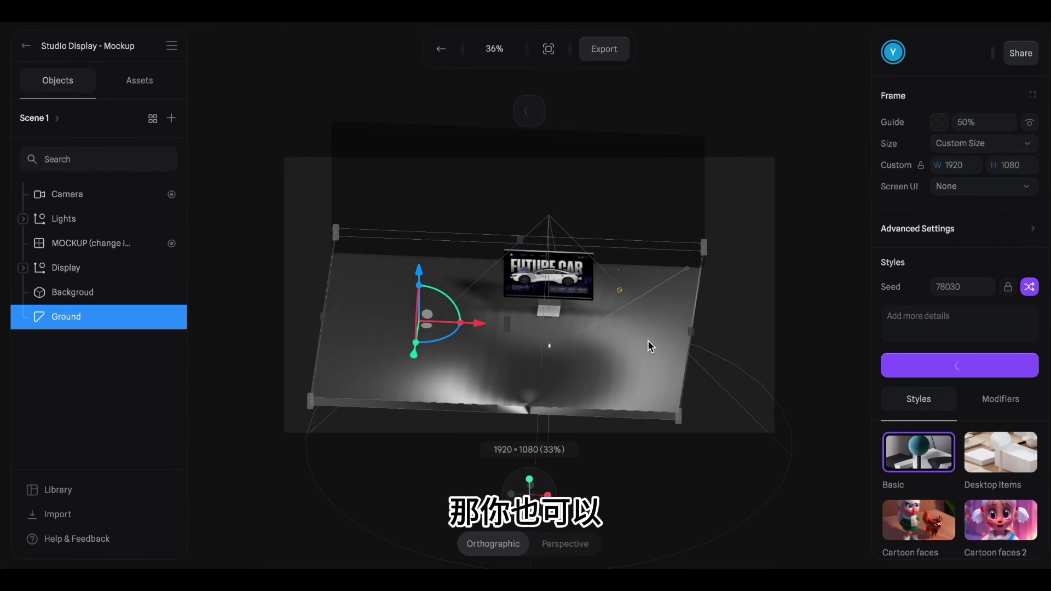
{"action": "scroll", "coordinate": [648, 340], "scroll_direction": "up", "scroll_amount": 5}
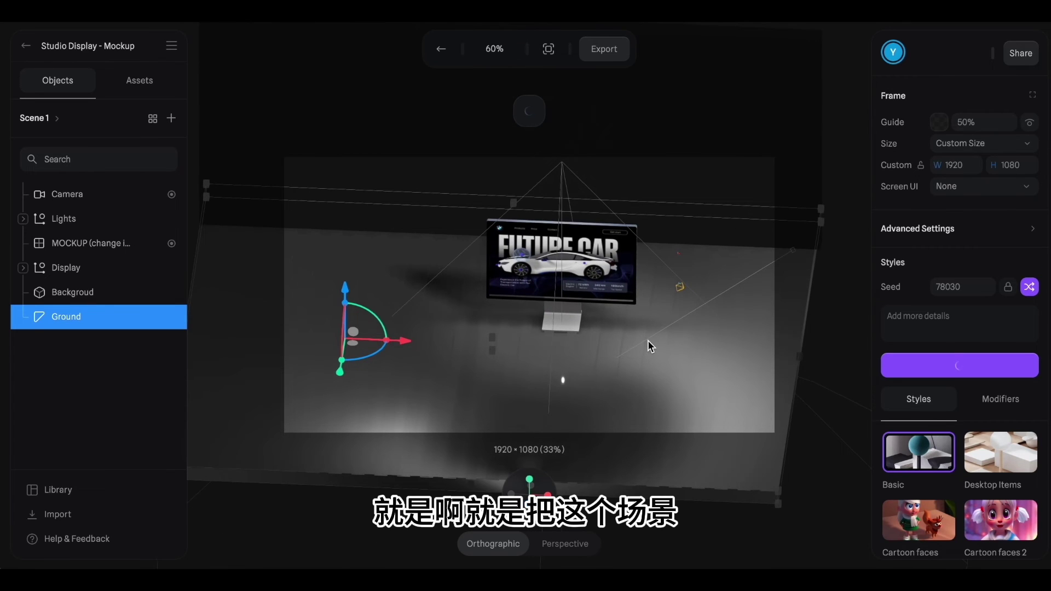
- Enlarge the display slightly within the frame and generate a style transfer with the prompt "indoor realistic"
{"action": "scroll", "coordinate": [649, 340], "scroll_direction": "up", "scroll_amount": 2}
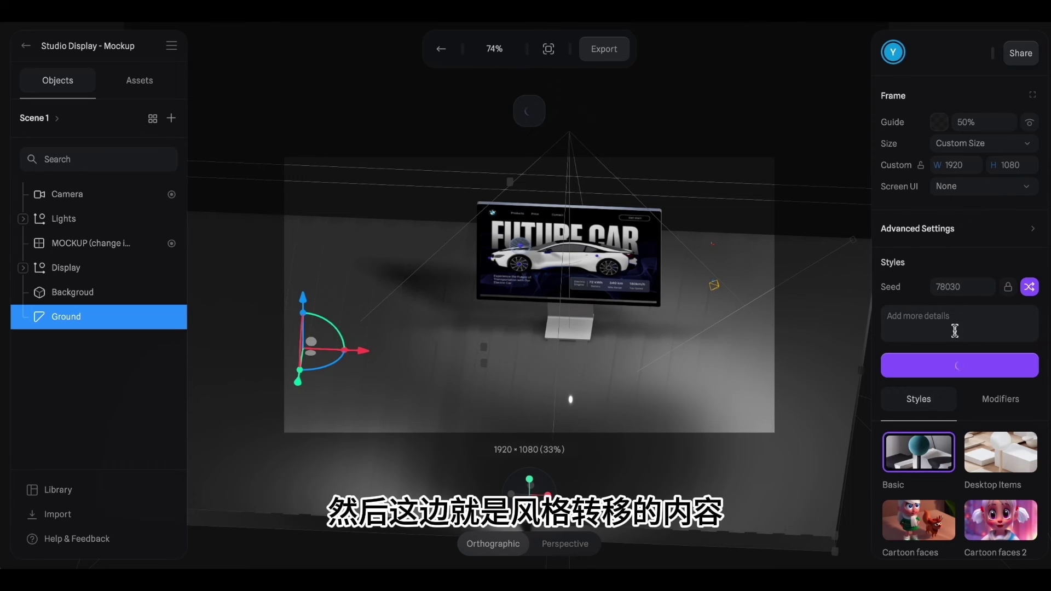
{"action": "left_click", "coordinate": [934, 327]}
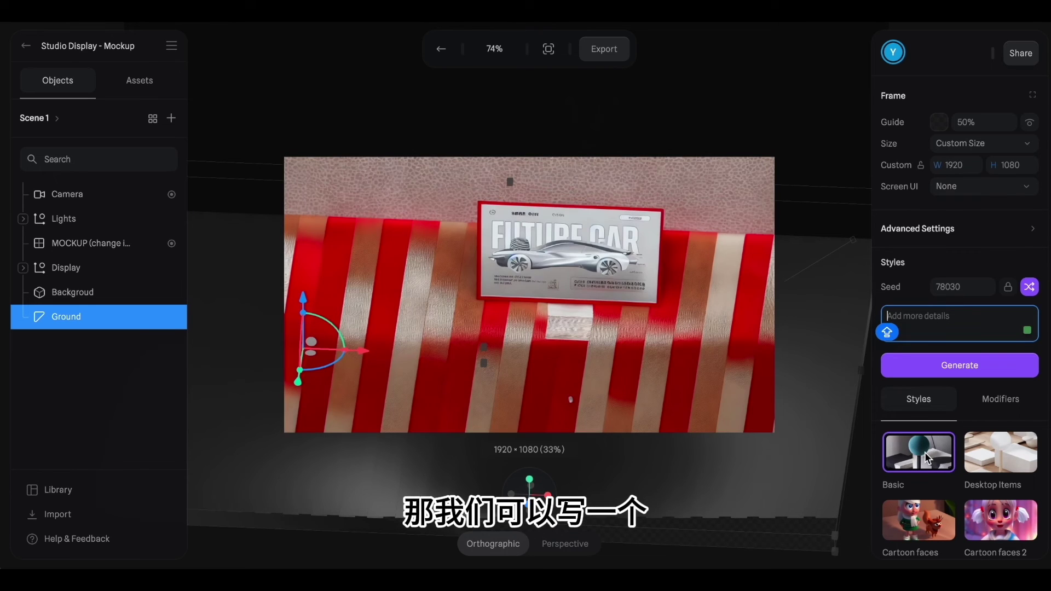
{"action": "type", "text": "indoor realistic"}
{"action": "key", "text": "Return"}
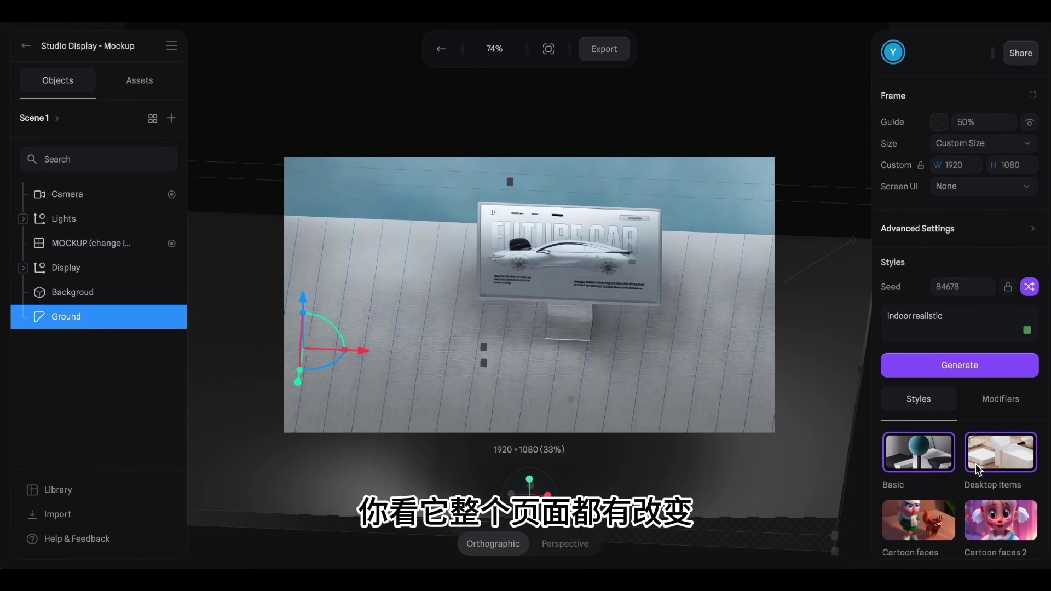
- Restyle the scene with the Desktop Items preset, and switch the preset to Fluid Style
{"action": "scroll", "coordinate": [975, 469], "scroll_direction": "down", "scroll_amount": 2}
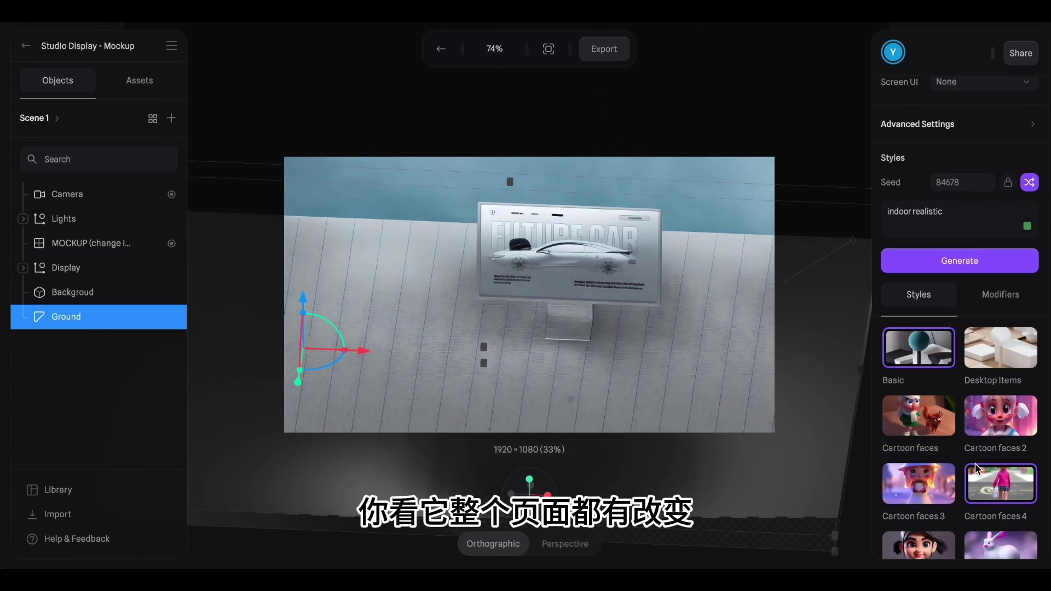
{"action": "left_click", "coordinate": [1002, 345]}
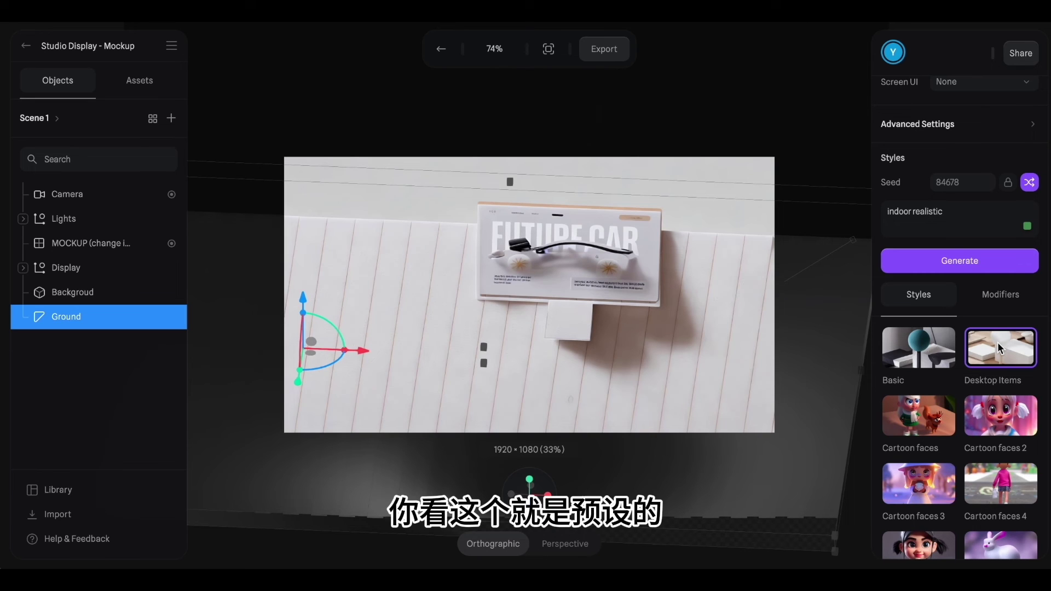
{"action": "scroll", "coordinate": [996, 395], "scroll_direction": "down", "scroll_amount": 5}
{"action": "scroll", "coordinate": [996, 395], "scroll_direction": "down", "scroll_amount": 1}
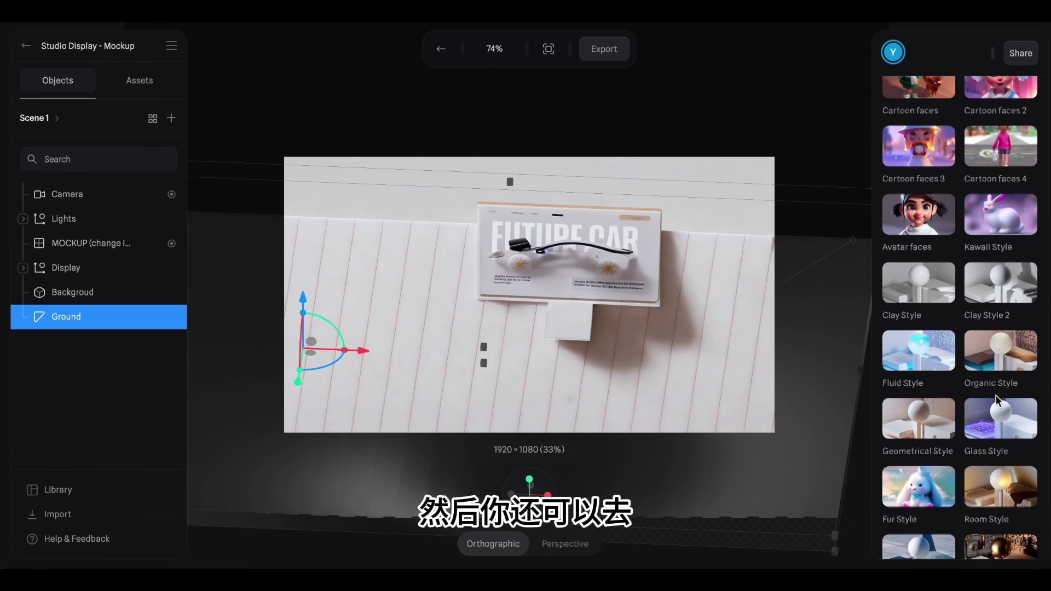
{"action": "left_click", "coordinate": [916, 345]}
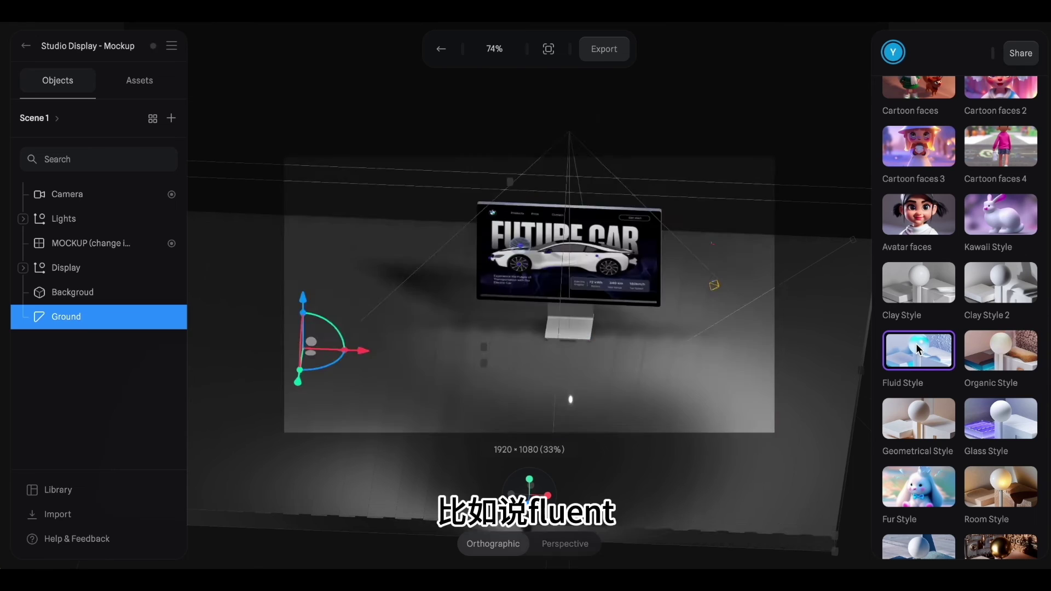
- Restyle the scene with the Steampunk Style preset, and switch the preset to Glass Style
{"action": "left_click", "coordinate": [994, 558]}
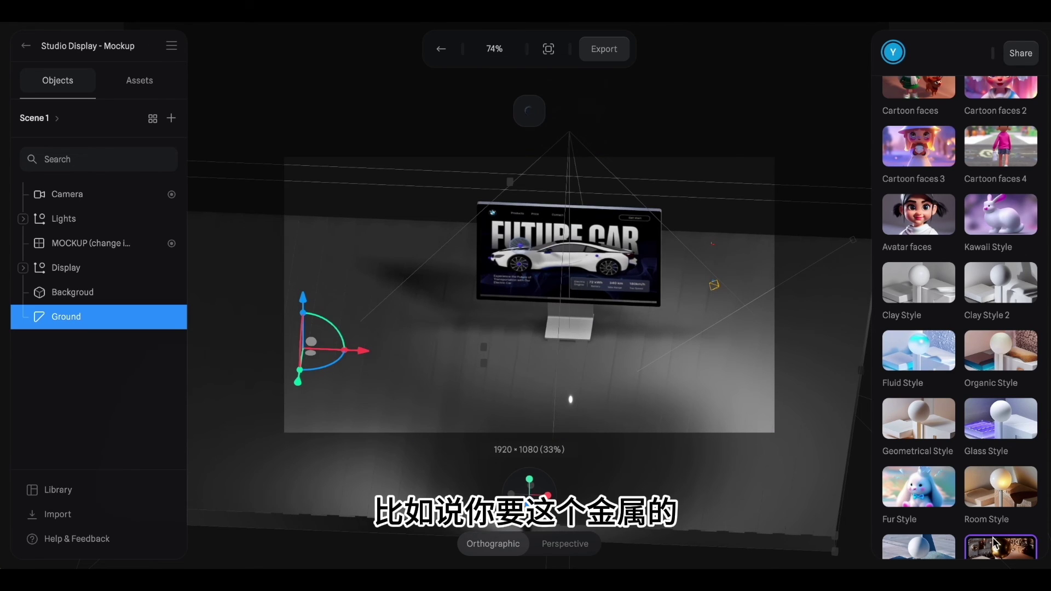
{"action": "scroll", "coordinate": [994, 543], "scroll_direction": "down", "scroll_amount": 5}
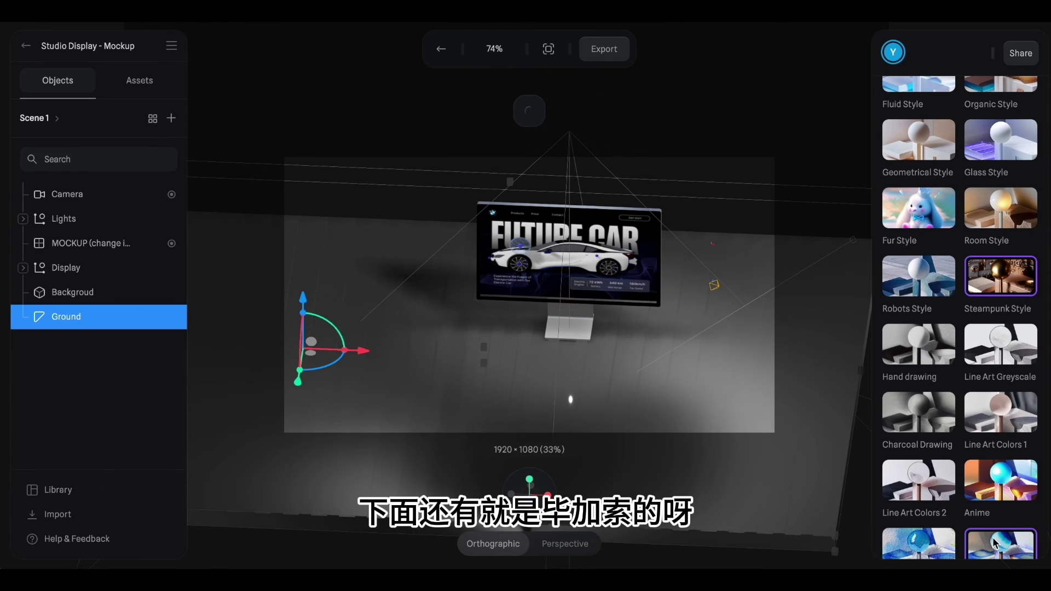
{"action": "scroll", "coordinate": [995, 542], "scroll_direction": "down", "scroll_amount": 1}
{"action": "left_click", "coordinate": [917, 527]}
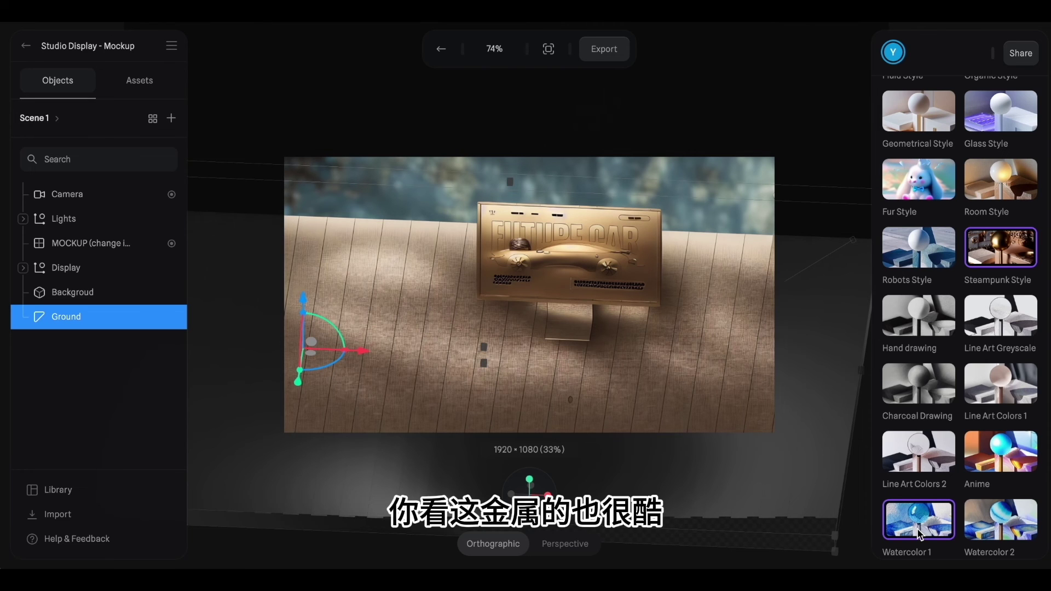
{"action": "scroll", "coordinate": [995, 420], "scroll_direction": "up", "scroll_amount": 5}
{"action": "left_click", "coordinate": [995, 419]}
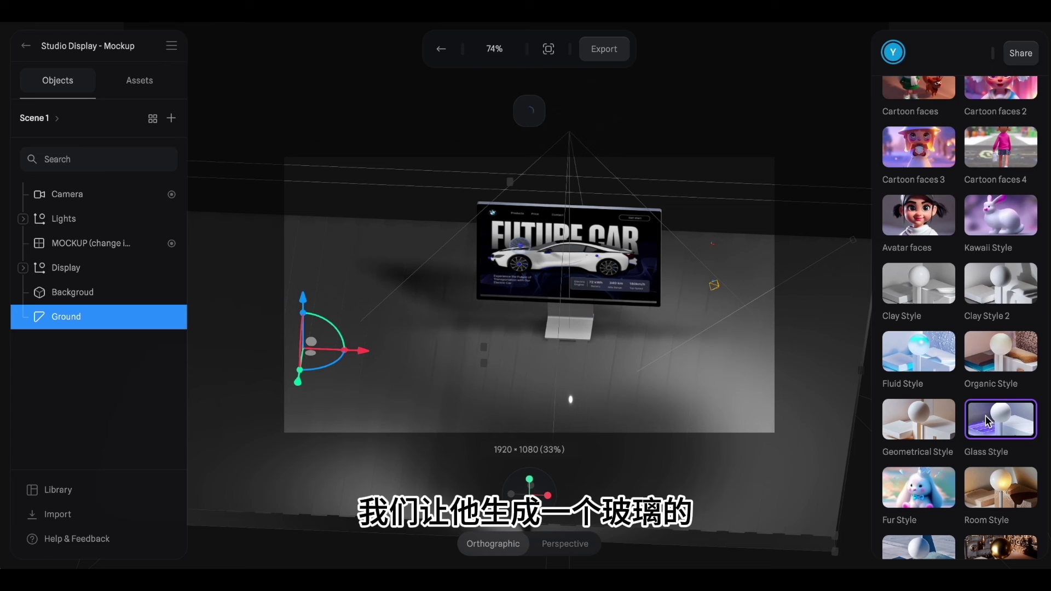
- Set the style modifiers to a Top light direction and Very Smooth shadows
{"action": "scroll", "coordinate": [988, 422], "scroll_direction": "up", "scroll_amount": 5}
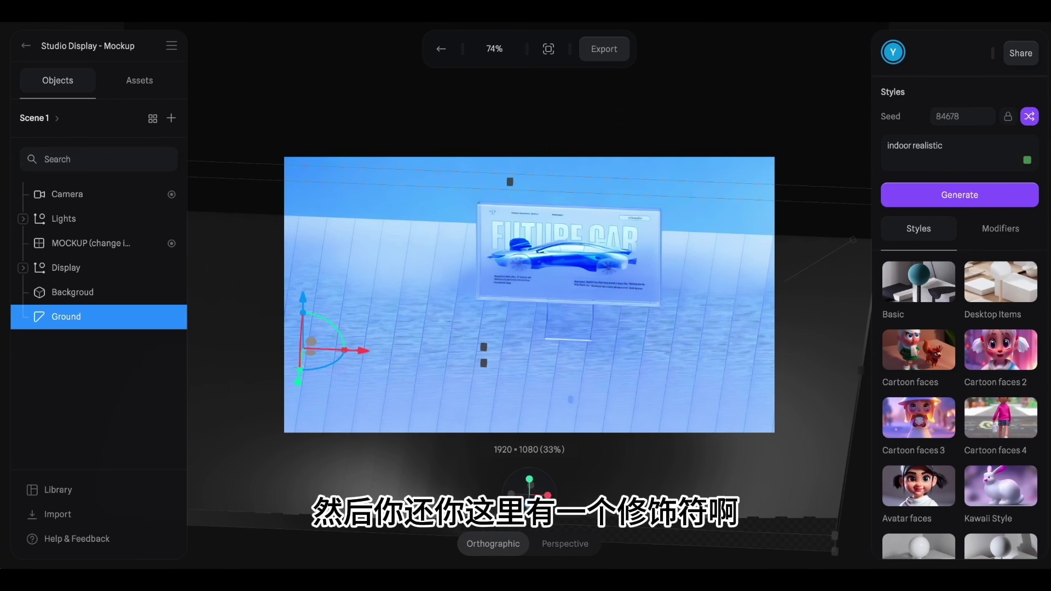
{"action": "left_click", "coordinate": [990, 237]}
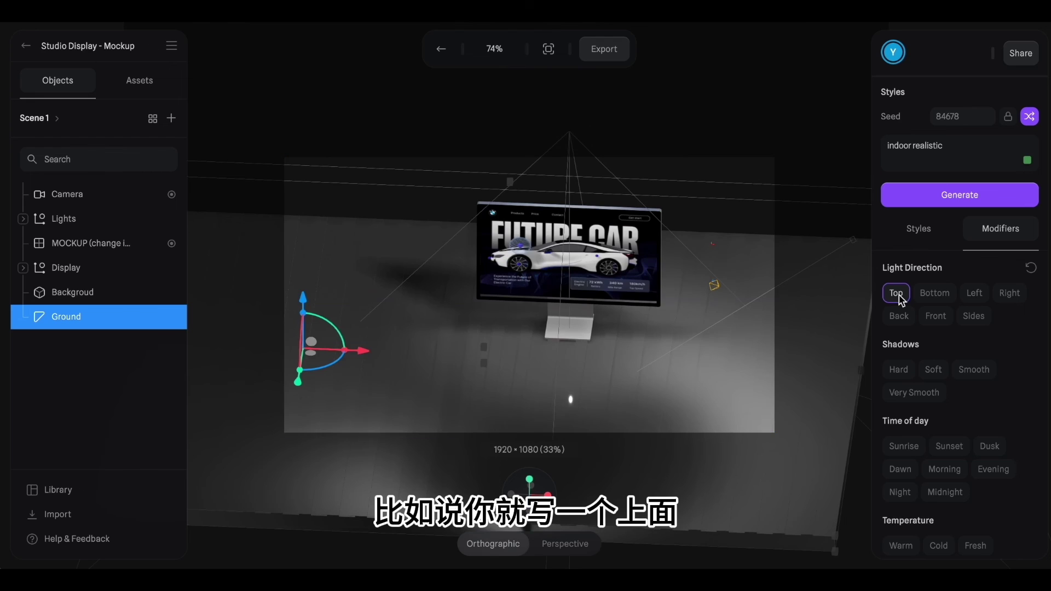
{"action": "left_click", "coordinate": [900, 300]}
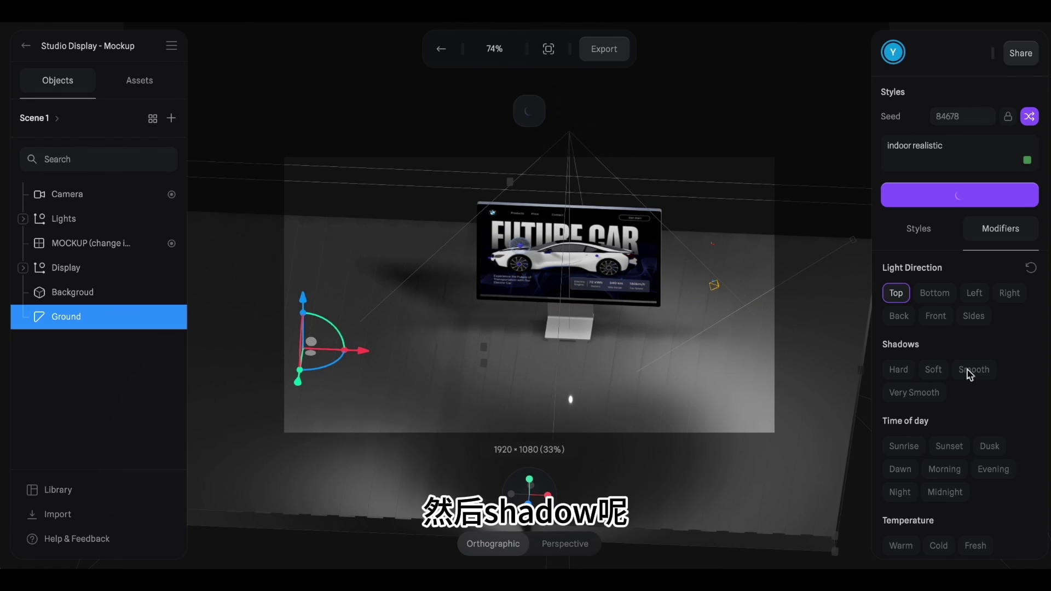
{"action": "left_click", "coordinate": [922, 393]}
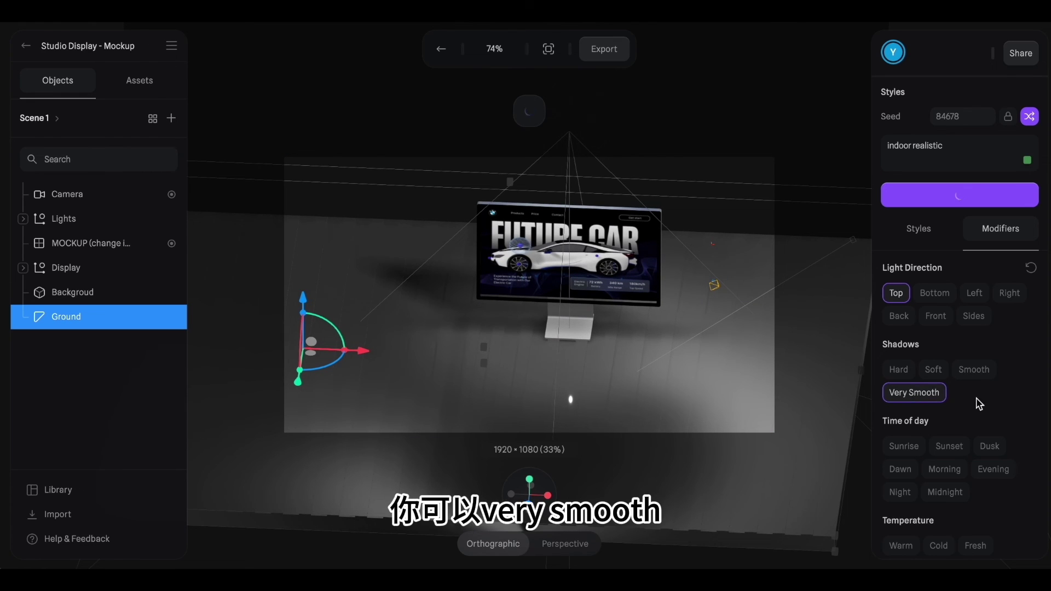
- Set the modifiers for time of day to Morning and temperature to Fresh
{"action": "scroll", "coordinate": [978, 402], "scroll_direction": "down", "scroll_amount": 2}
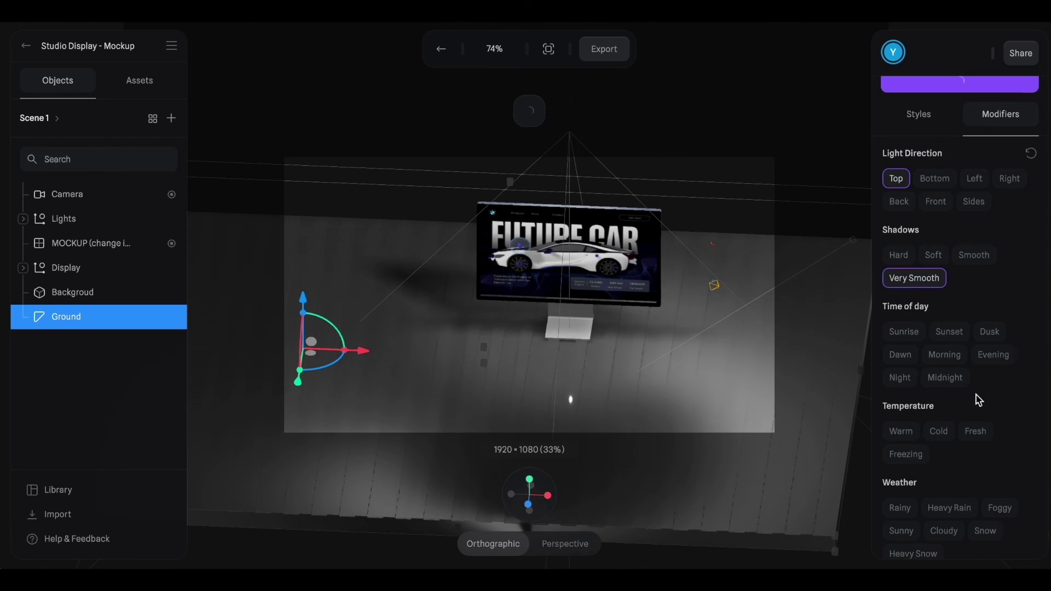
{"action": "left_click", "coordinate": [944, 356]}
{"action": "scroll", "coordinate": [978, 387], "scroll_direction": "down", "scroll_amount": 2}
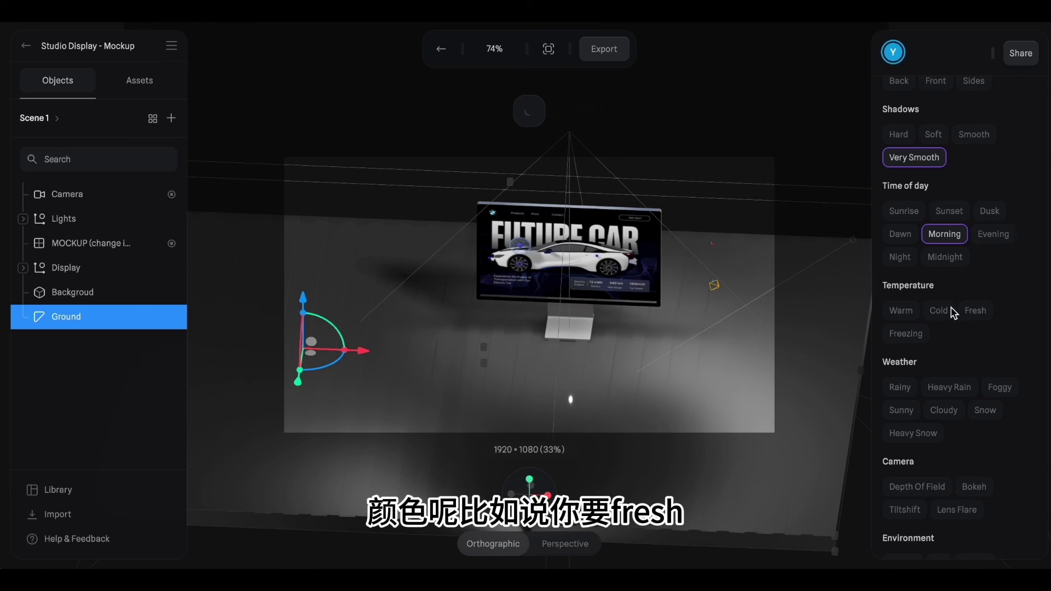
{"action": "left_click", "coordinate": [975, 311]}
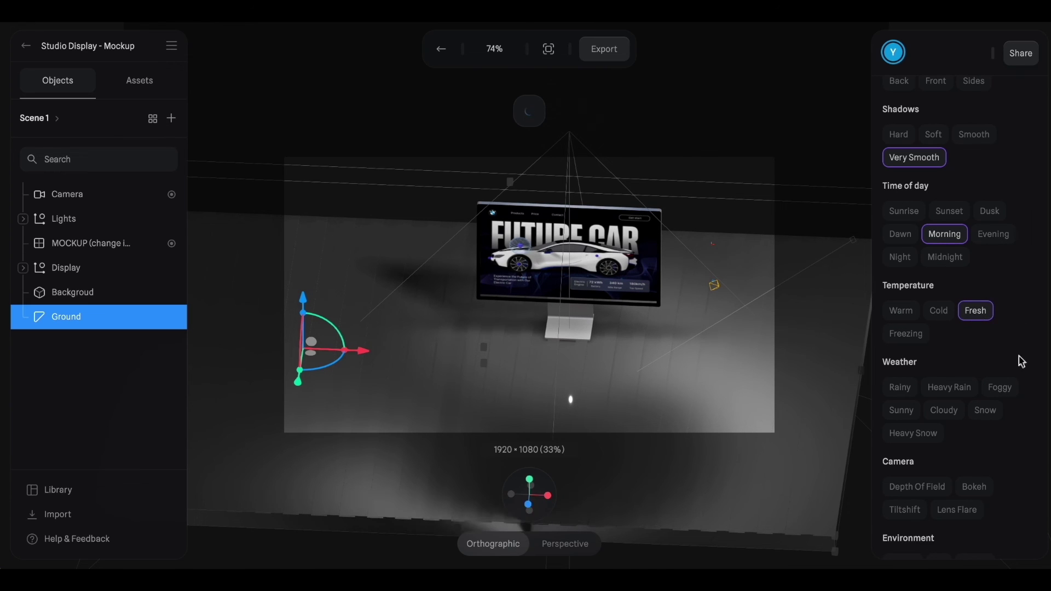
- Add the Bokeh camera modifier and set the environment modifier to Ocean
{"action": "scroll", "coordinate": [1019, 359], "scroll_direction": "down", "scroll_amount": 2}
{"action": "scroll", "coordinate": [1017, 356], "scroll_direction": "down", "scroll_amount": 2}
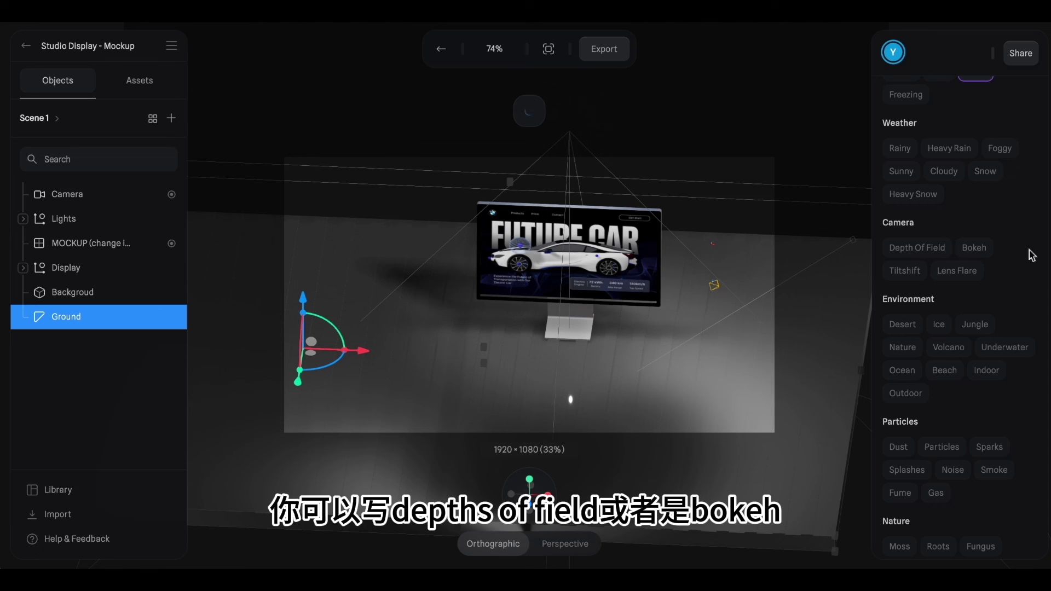
{"action": "left_click", "coordinate": [980, 250]}
{"action": "scroll", "coordinate": [943, 409], "scroll_direction": "down", "scroll_amount": 1}
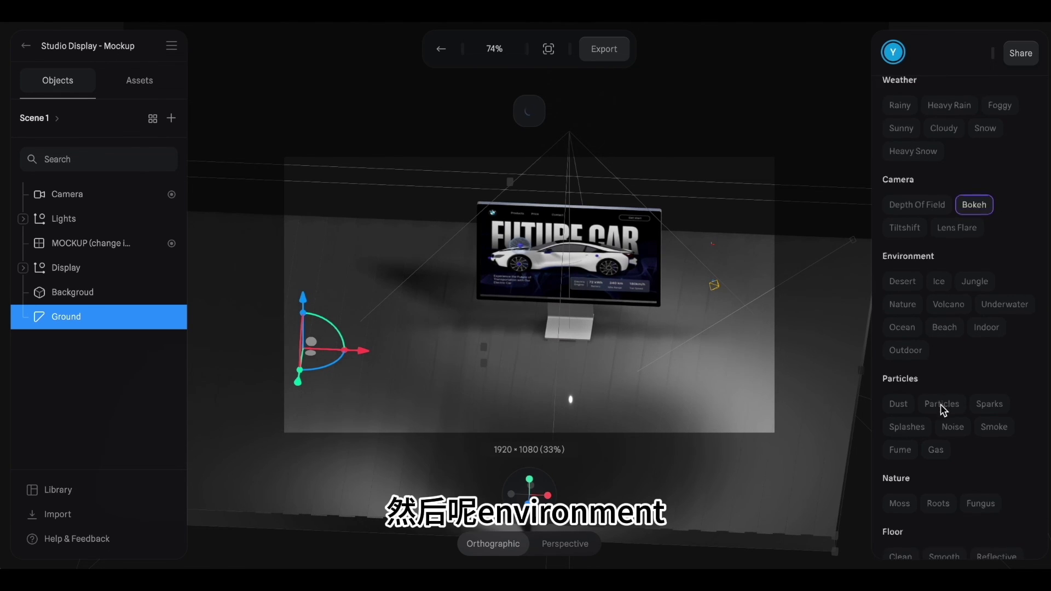
{"action": "left_click", "coordinate": [912, 333]}
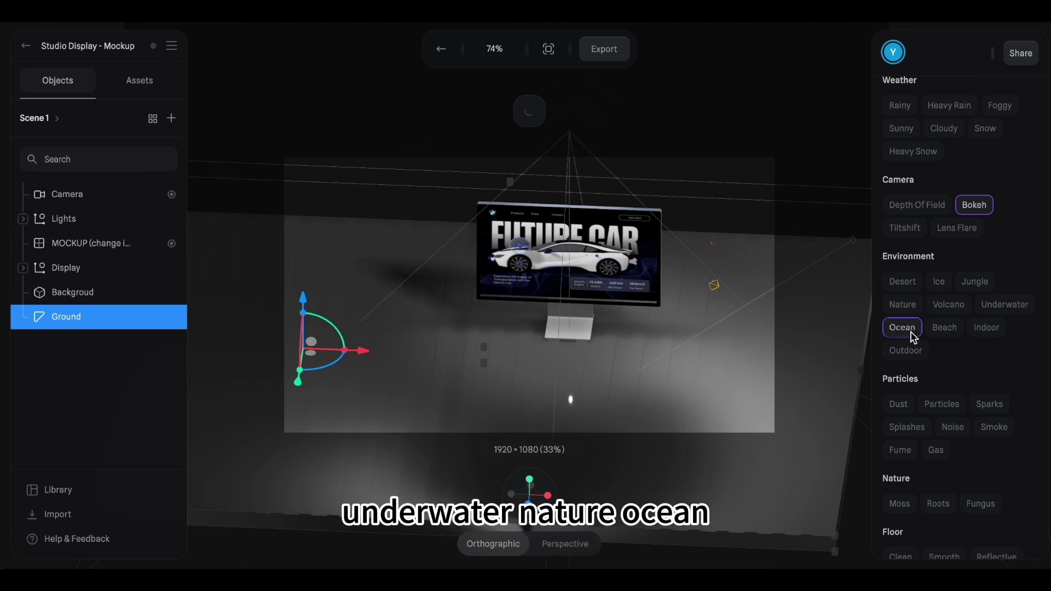
- Examine the remaining modifiers, the restyled scene and the mode options in the advanced settings
{"action": "scroll", "coordinate": [966, 351], "scroll_direction": "down", "scroll_amount": 2}
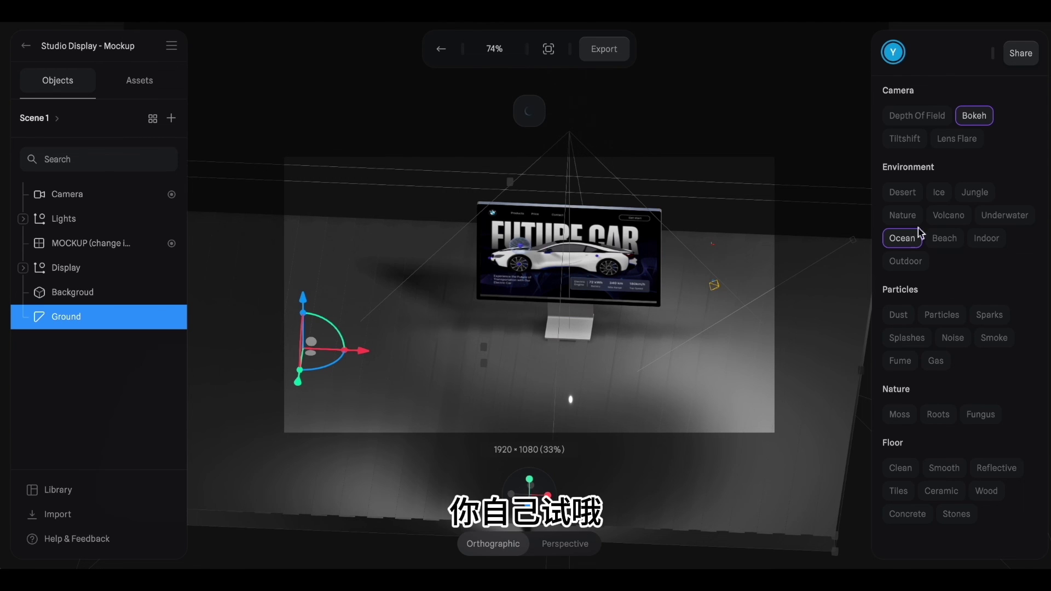
{"action": "scroll", "coordinate": [921, 230], "scroll_direction": "up", "scroll_amount": 10}
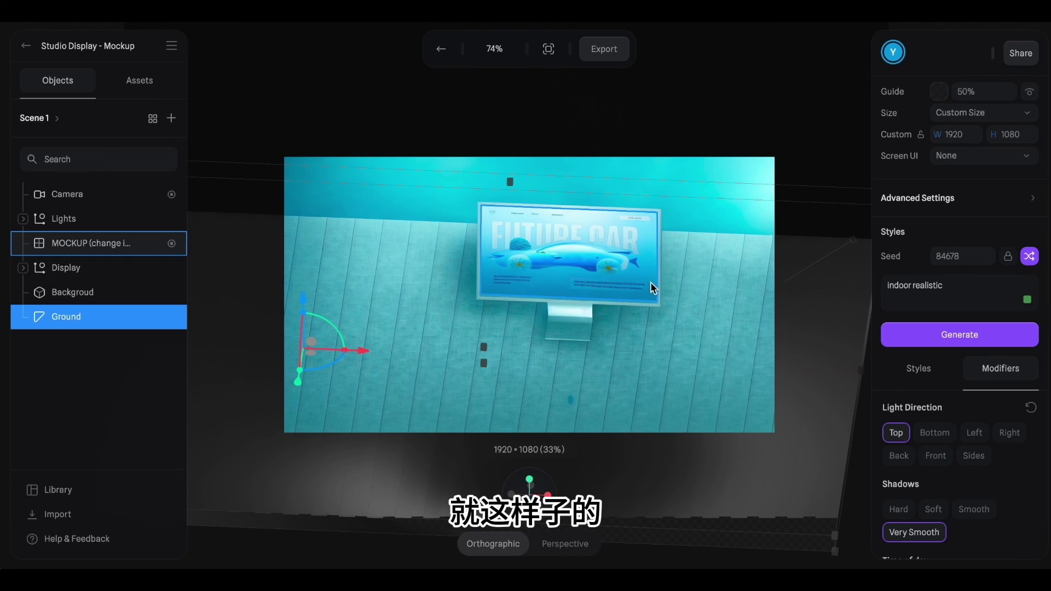
{"action": "scroll", "coordinate": [895, 305], "scroll_direction": "up", "scroll_amount": 1}
{"action": "scroll", "coordinate": [895, 304], "scroll_direction": "up", "scroll_amount": 2}
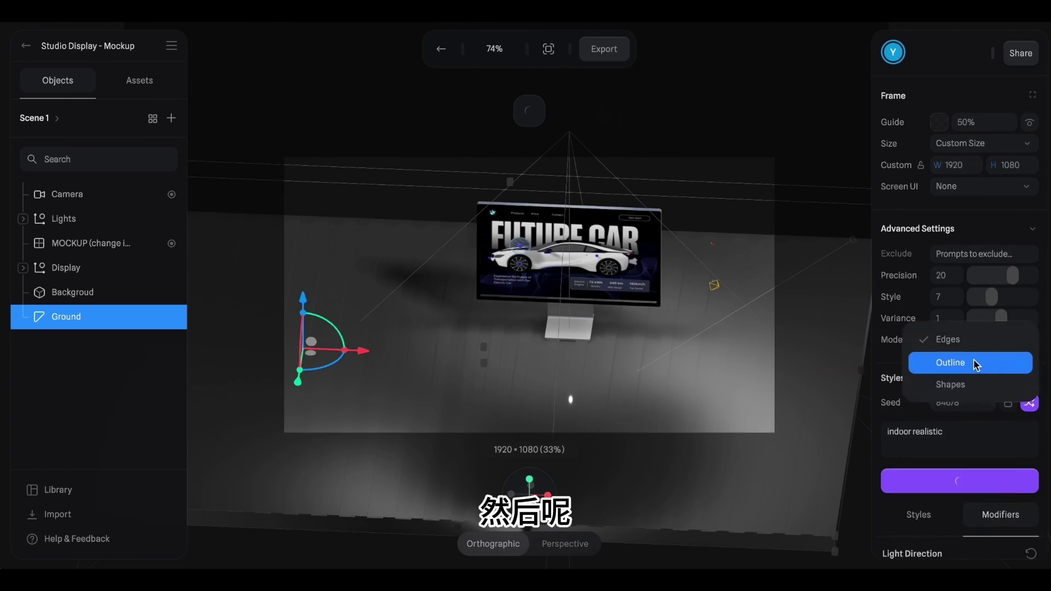
- Reset all style modifiers and restyle the scene with the Room Style preset
{"action": "scroll", "coordinate": [976, 366], "scroll_direction": "down", "scroll_amount": 3}
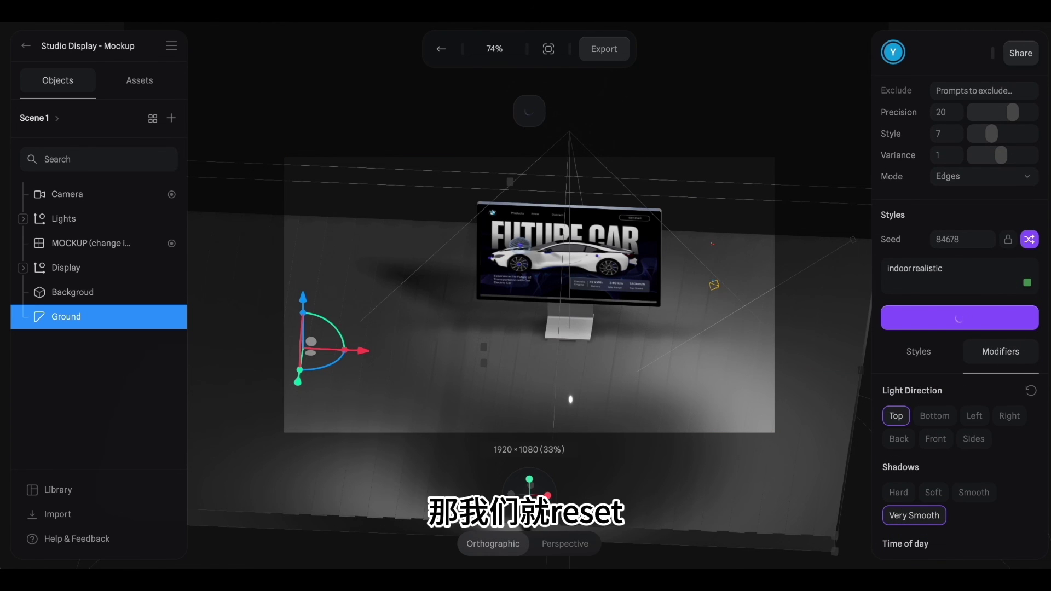
{"action": "left_click", "coordinate": [1032, 391]}
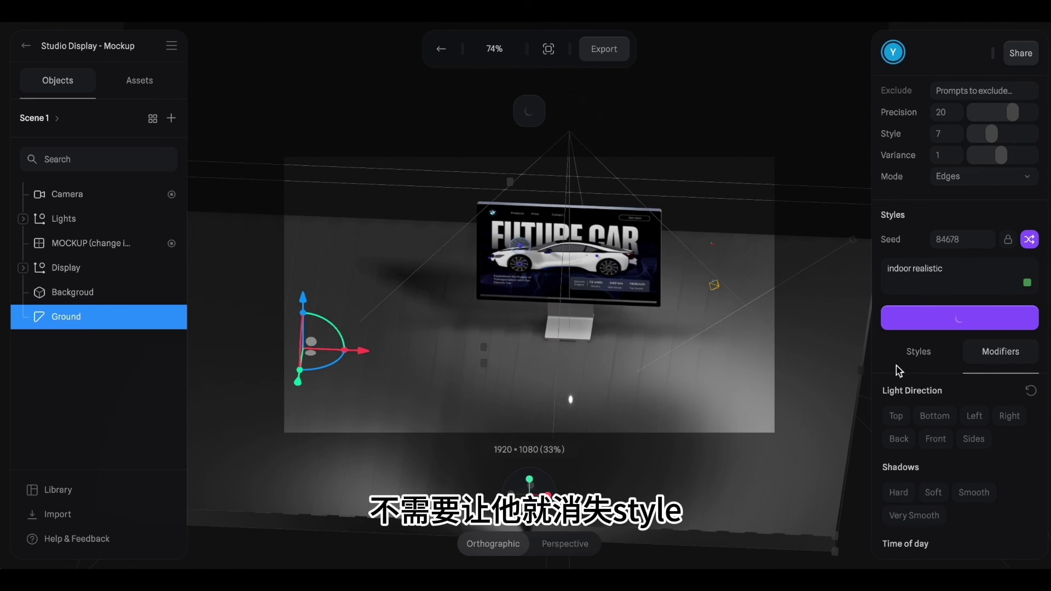
{"action": "left_click", "coordinate": [915, 352]}
{"action": "left_click", "coordinate": [994, 415]}
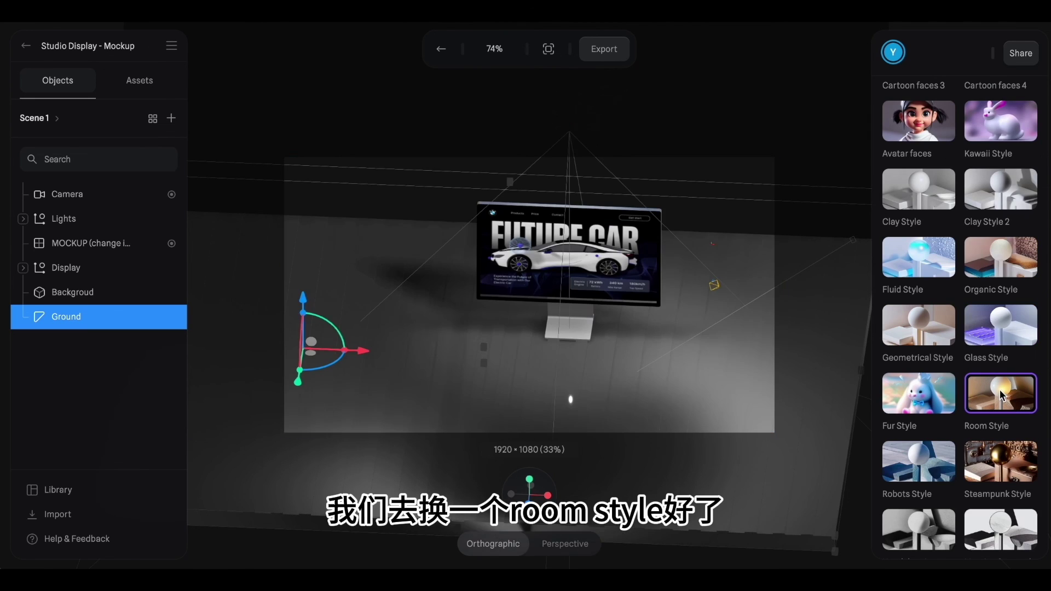
- Look through the remaining style presets down to Minecraft and enlarge the display slightly within the frame
{"action": "scroll", "coordinate": [985, 432], "scroll_direction": "down", "scroll_amount": 5}
{"action": "scroll", "coordinate": [982, 446], "scroll_direction": "down", "scroll_amount": 5}
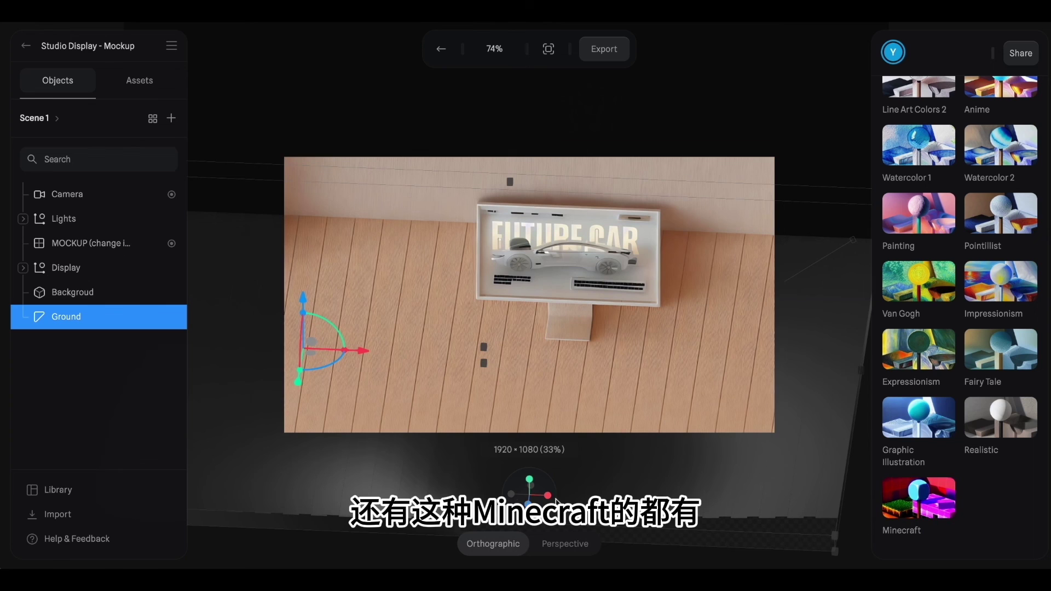
{"action": "scroll", "coordinate": [472, 322], "scroll_direction": "up", "scroll_amount": 2}
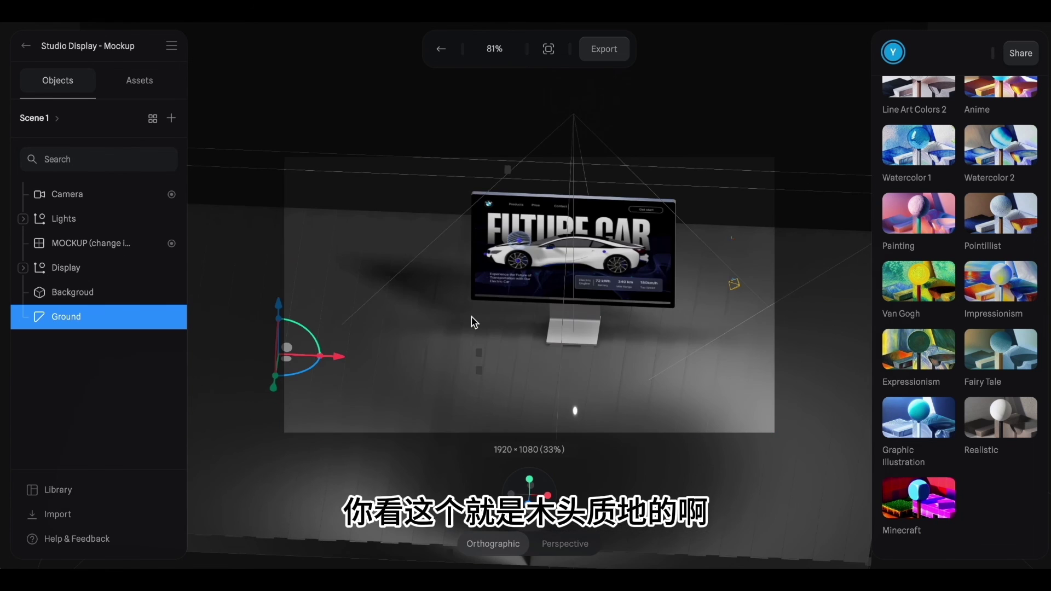